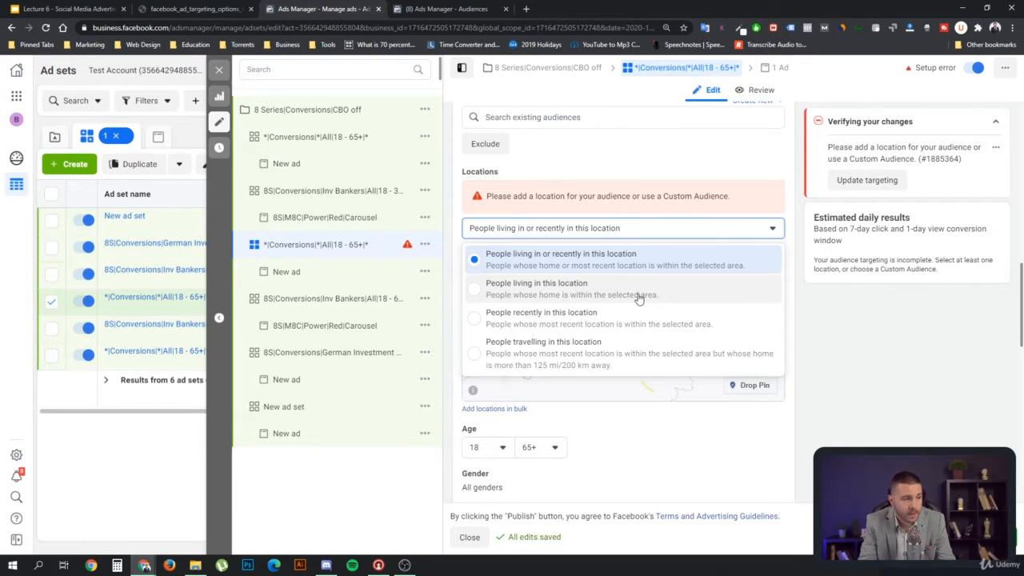
Step: Set the location audience type to People living in this location
click(570, 264)
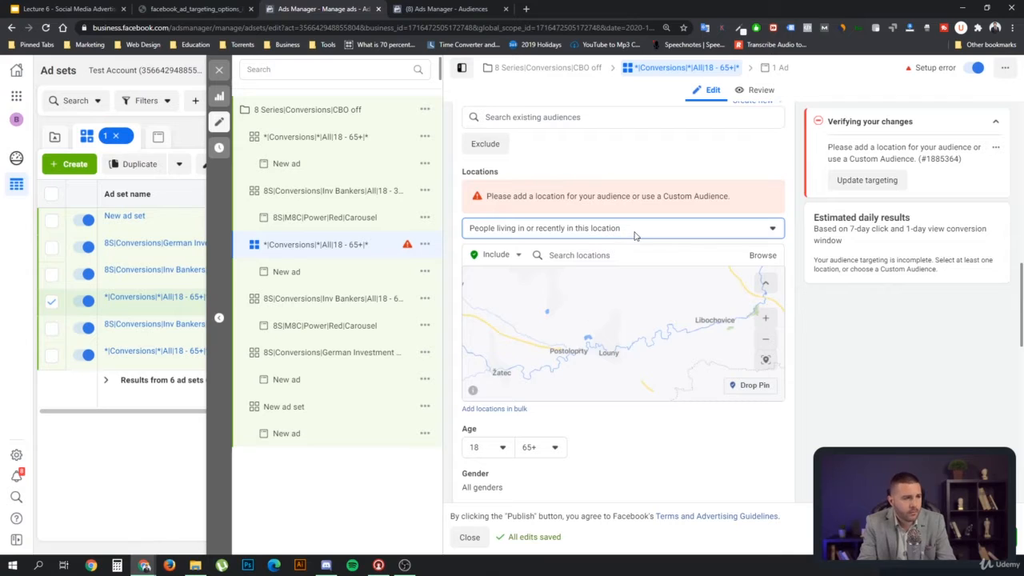
click(637, 230)
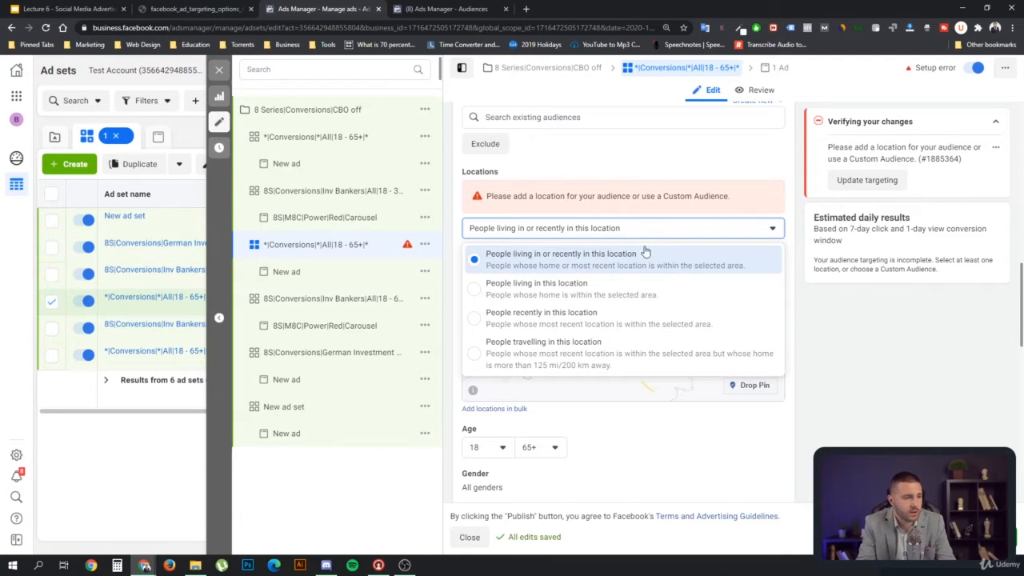
click(645, 231)
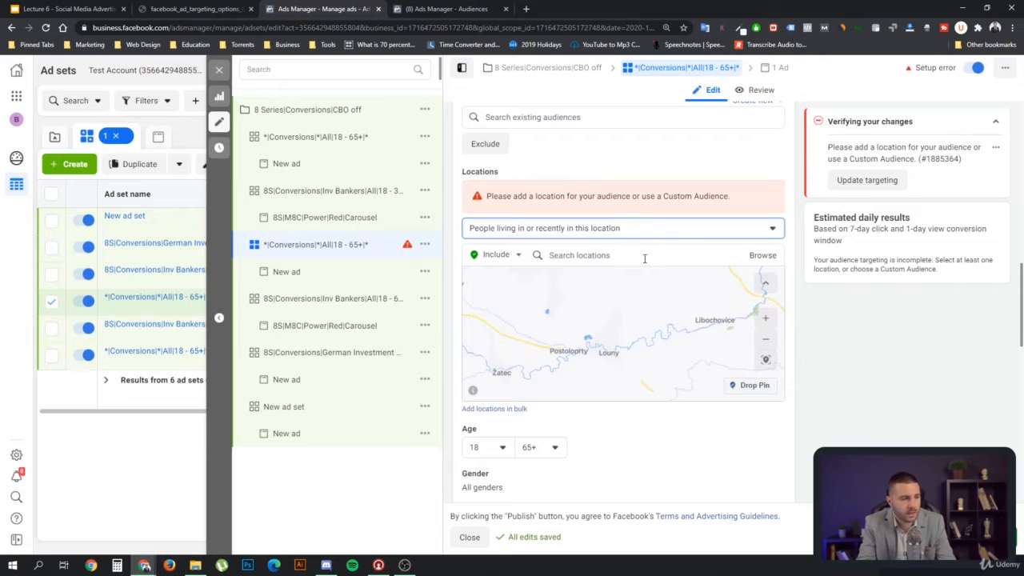
click(651, 229)
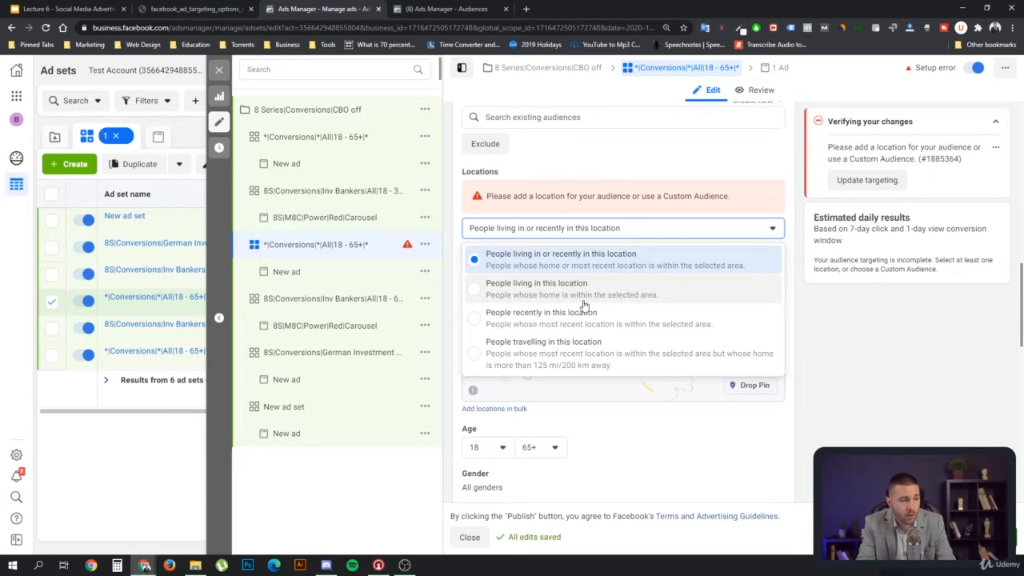
click(513, 292)
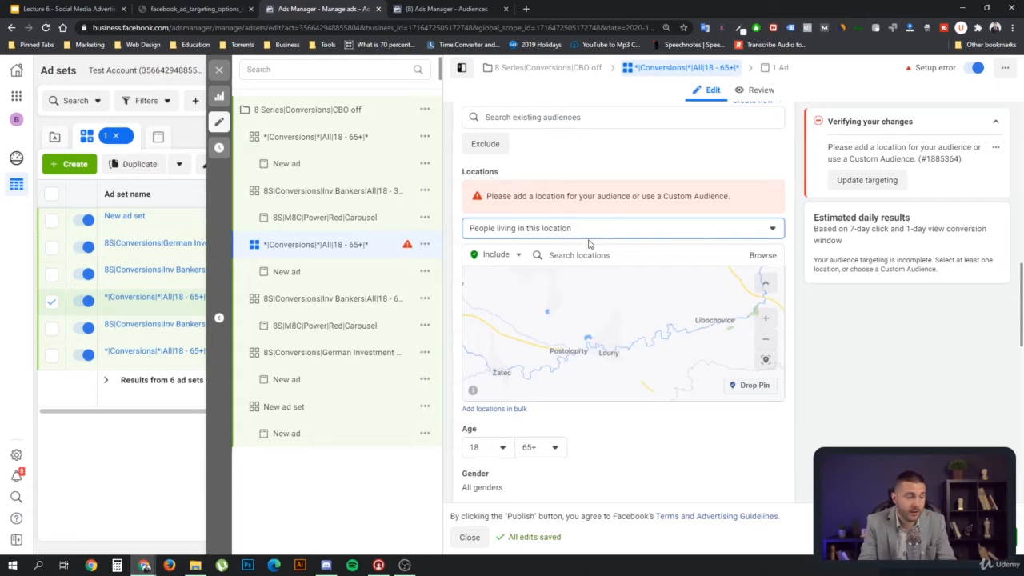
Step: Try the People recently in this location audience type, and return to People living in or recently in this location
click(589, 235)
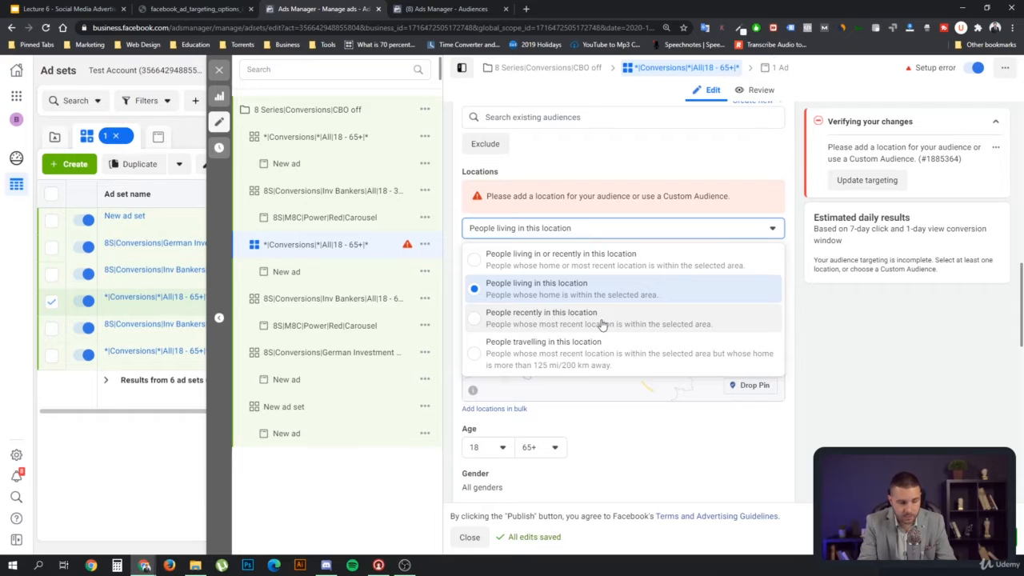
click(542, 321)
click(577, 232)
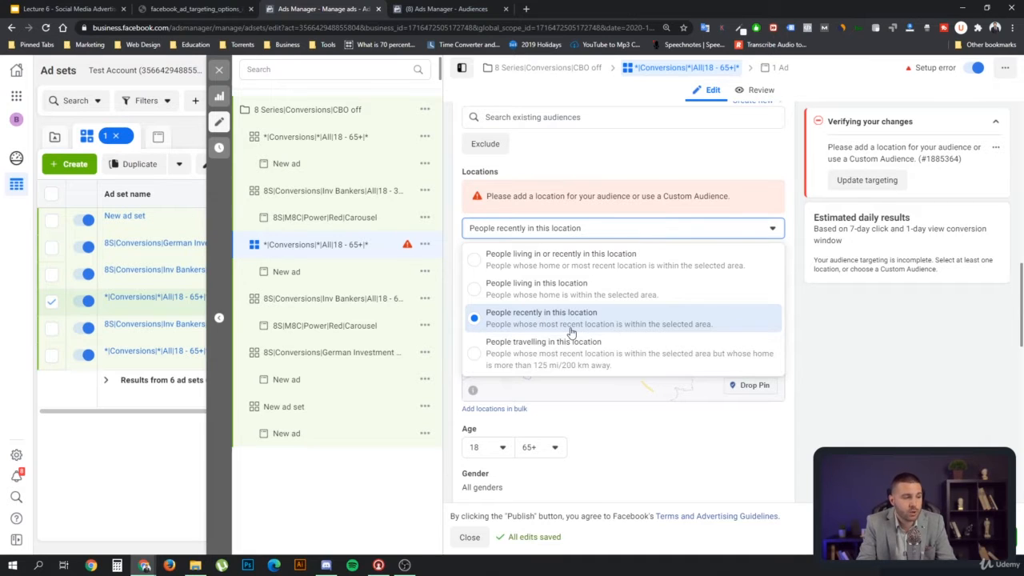
click(547, 262)
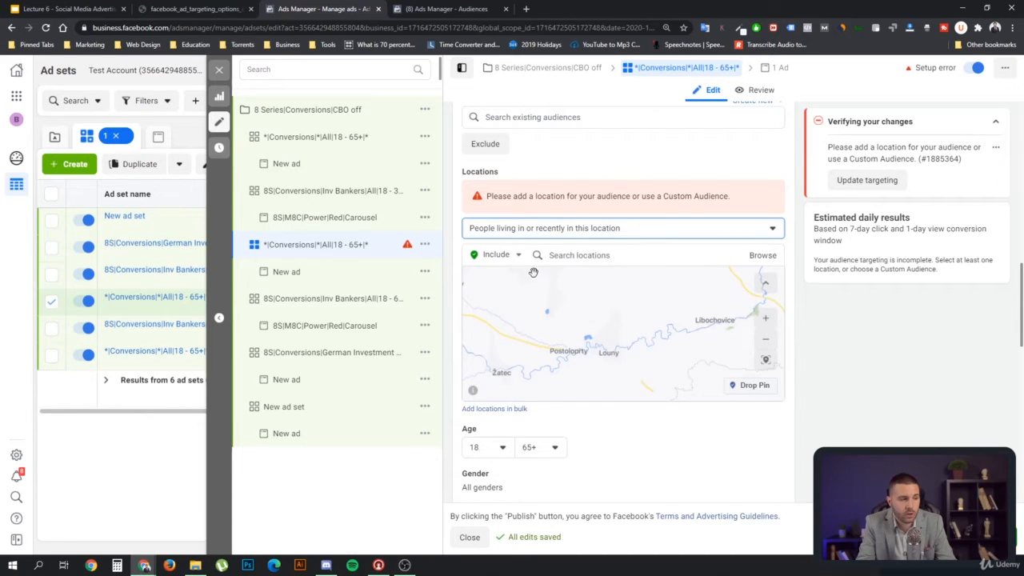
click(625, 232)
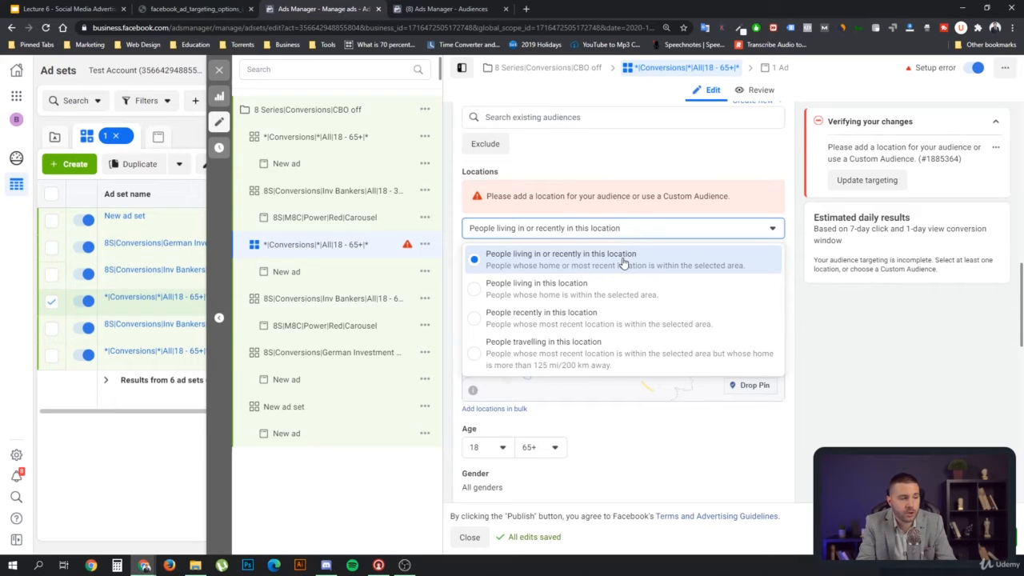
click(572, 323)
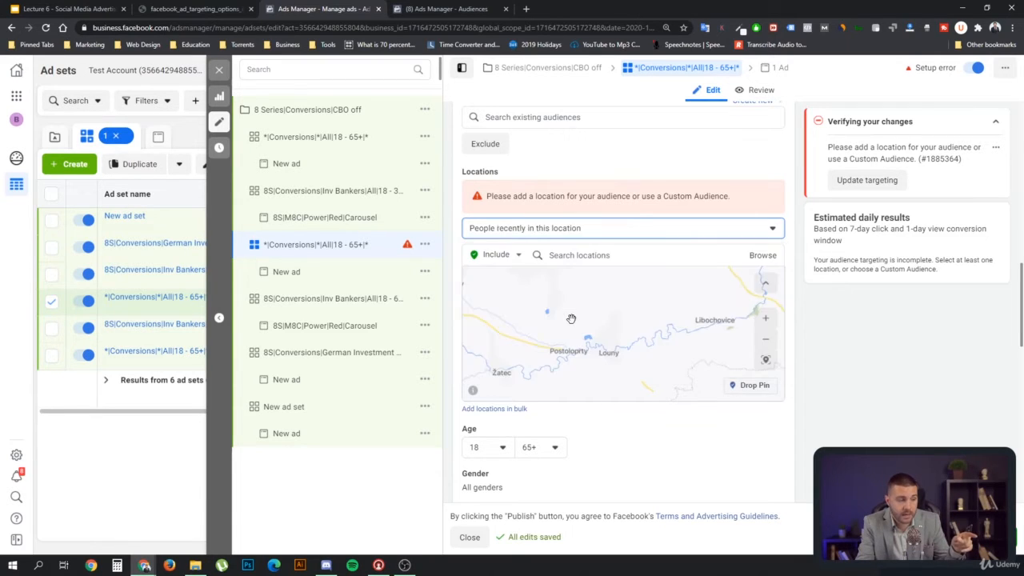
click(605, 232)
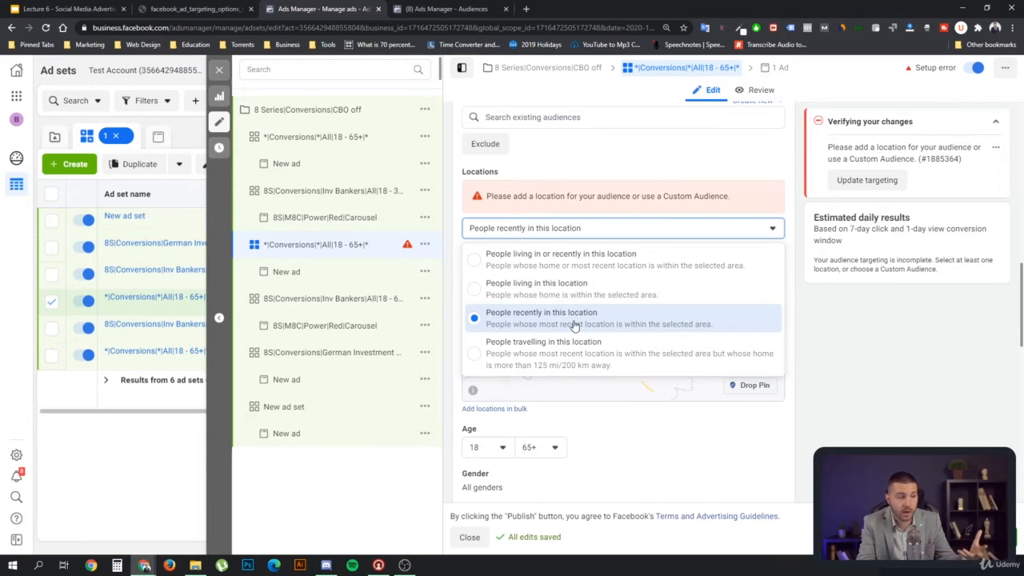
click(564, 264)
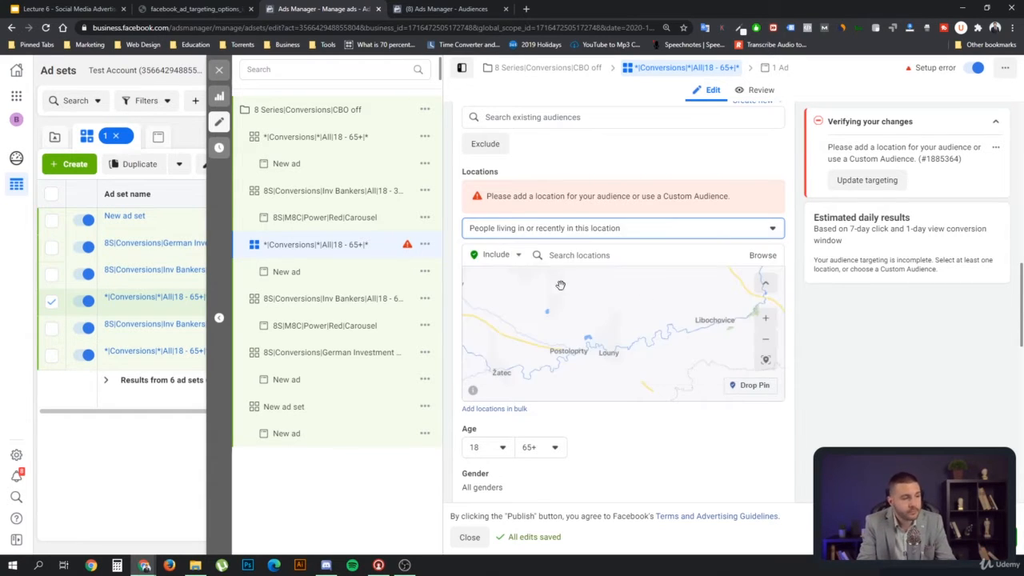
Step: Examine the include and exclude options for targeted locations
click(587, 254)
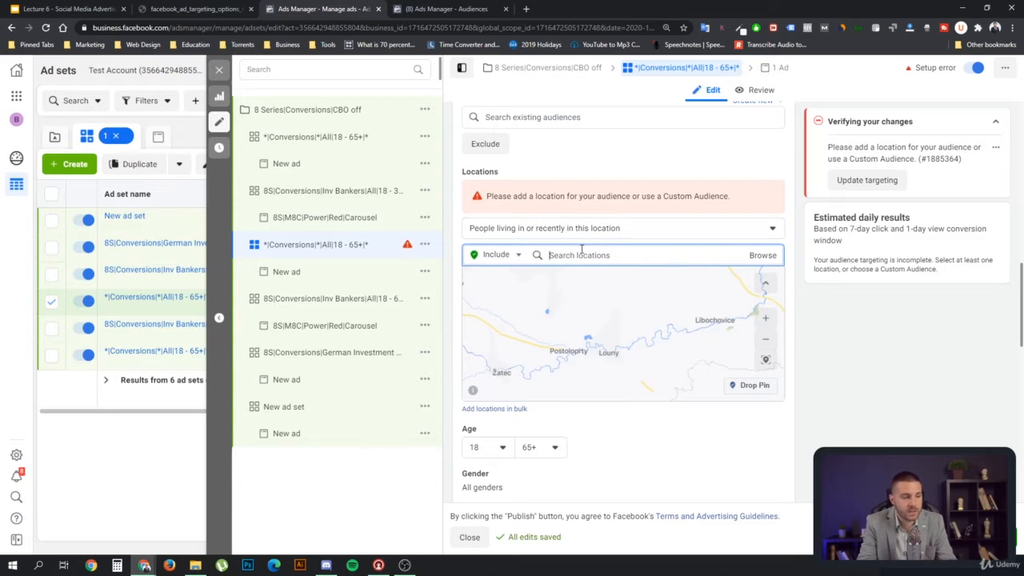
click(503, 256)
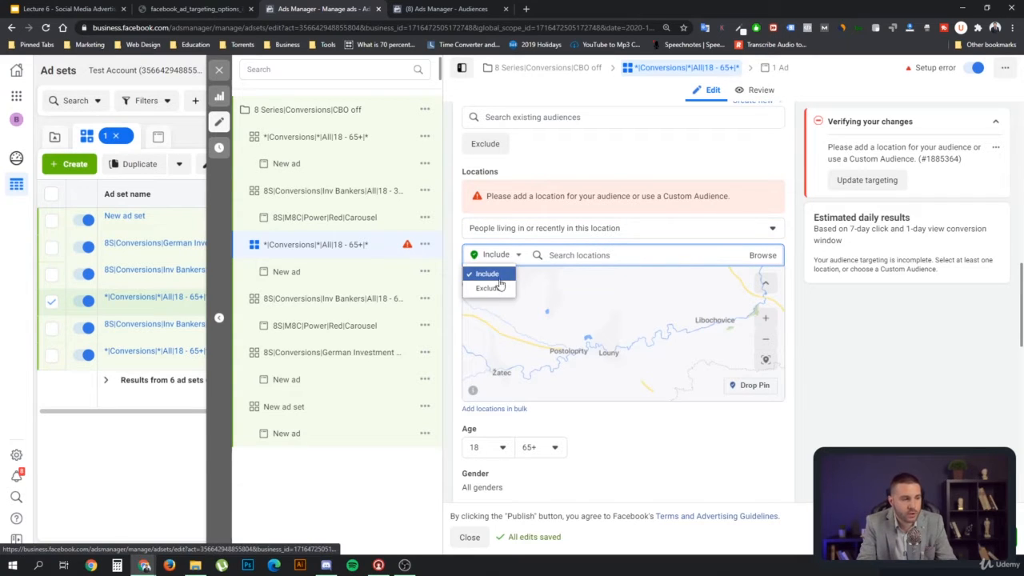
click(572, 254)
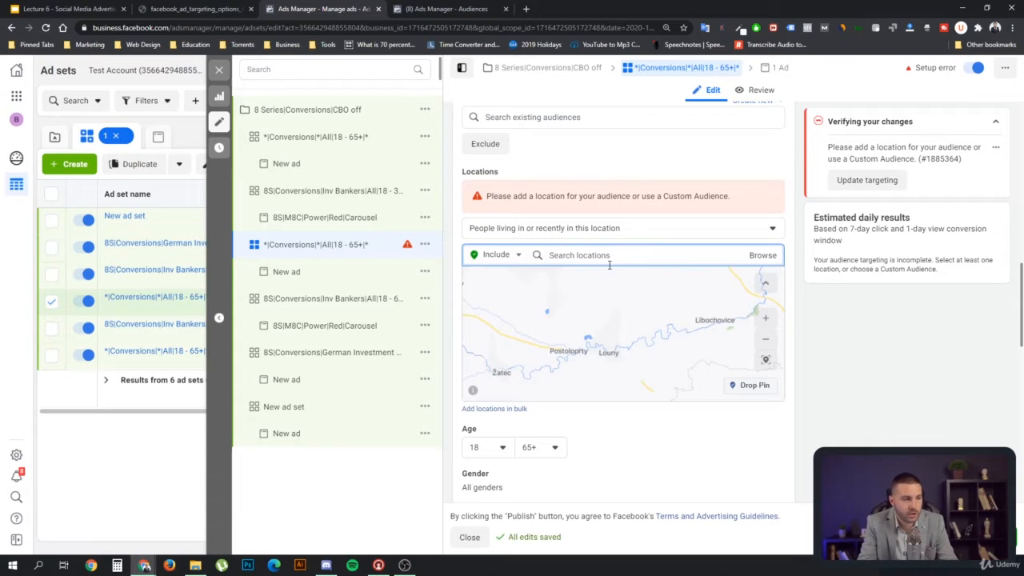
click(512, 256)
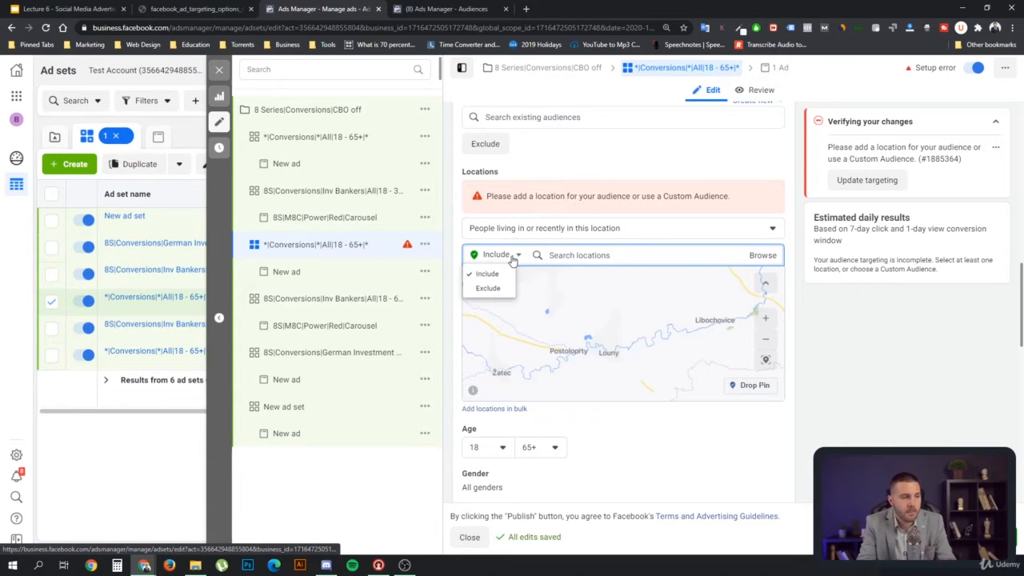
Step: Search for "alabama" and include Alabama, United States, as a targeted location
click(571, 256)
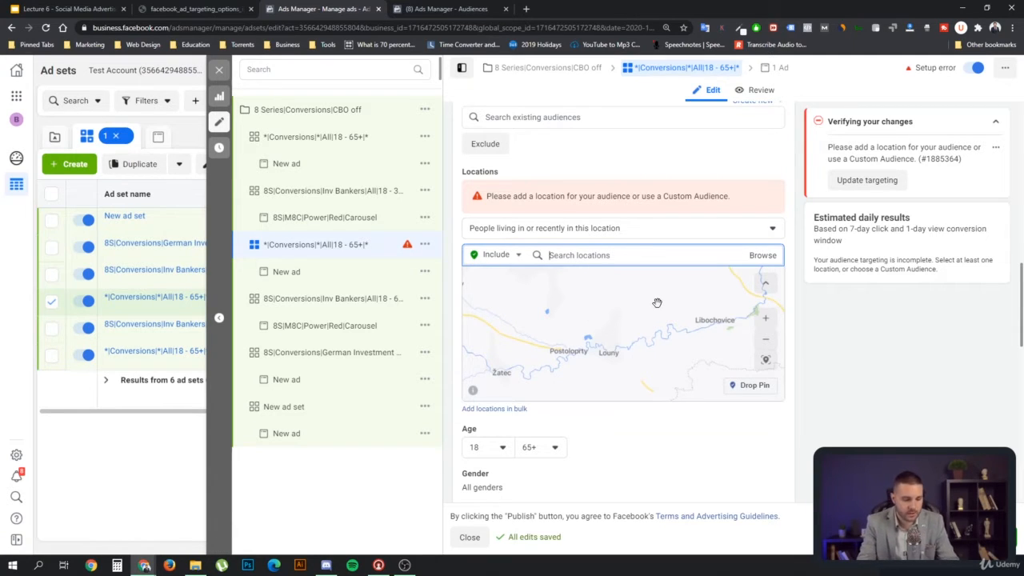
text(alabama)
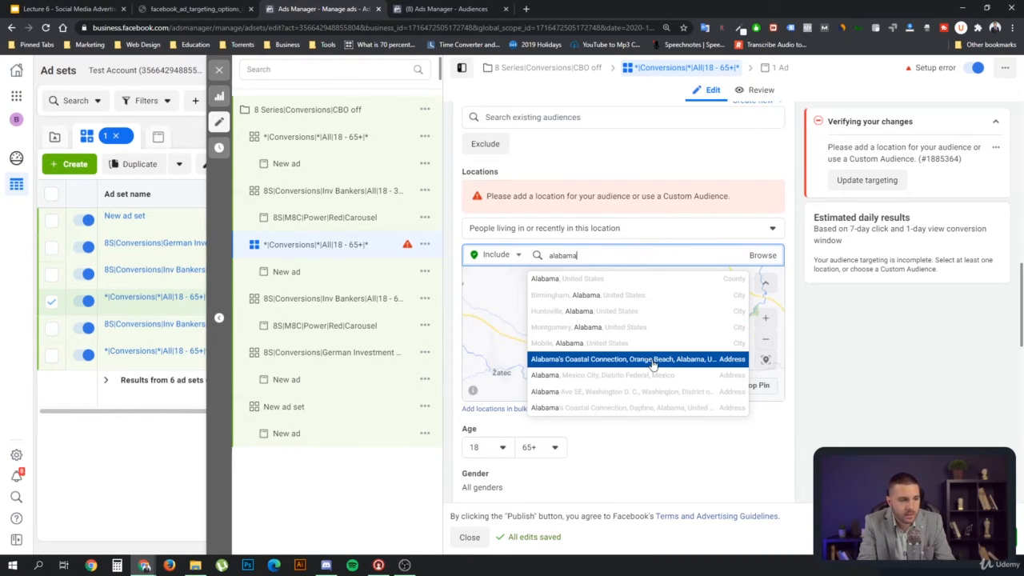
scroll(656, 352, down, 1)
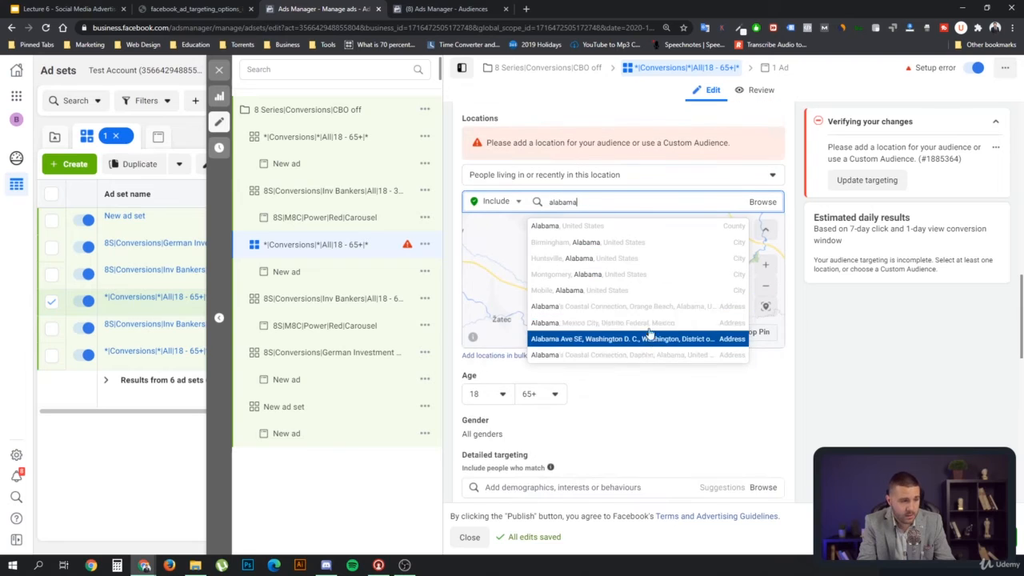
scroll(652, 288, up, 2)
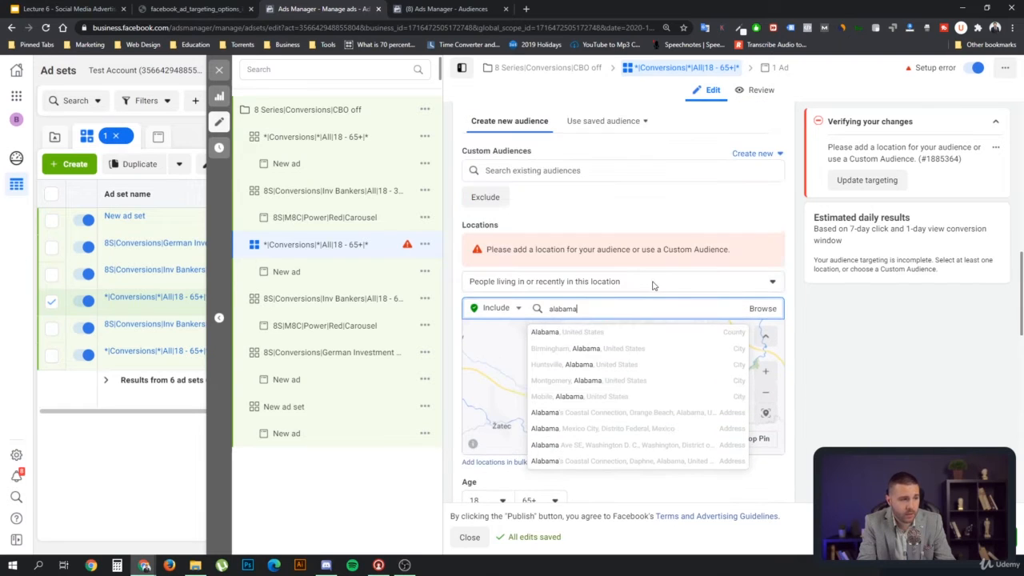
click(647, 332)
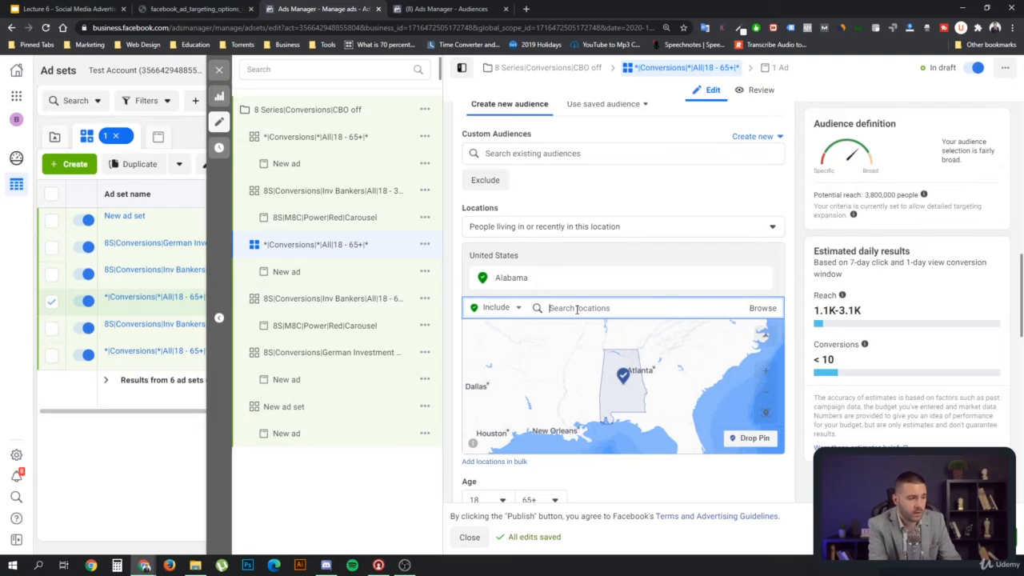
Step: Include the country Mexico as an additional targeted location
text(me)
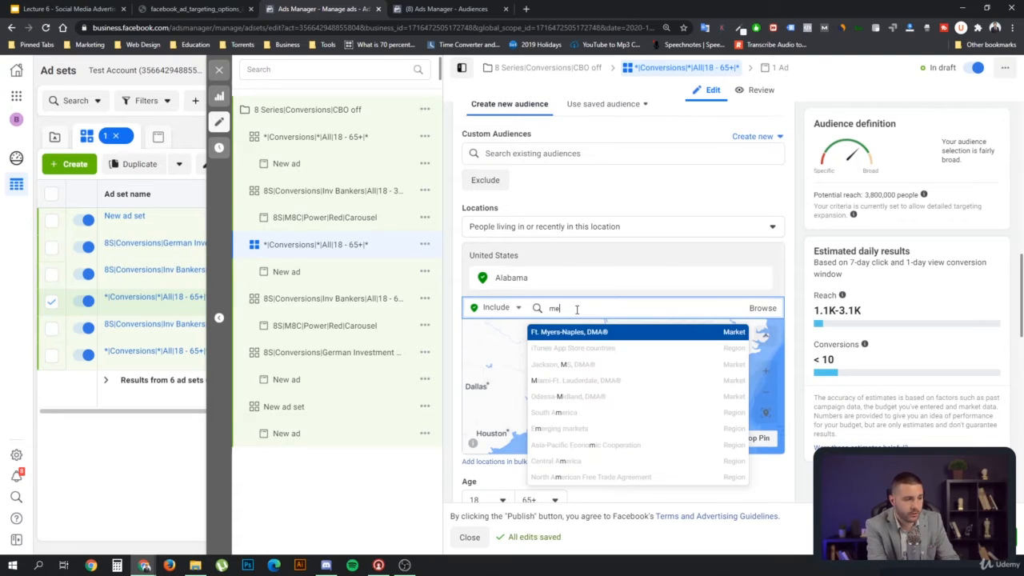
text(xico)
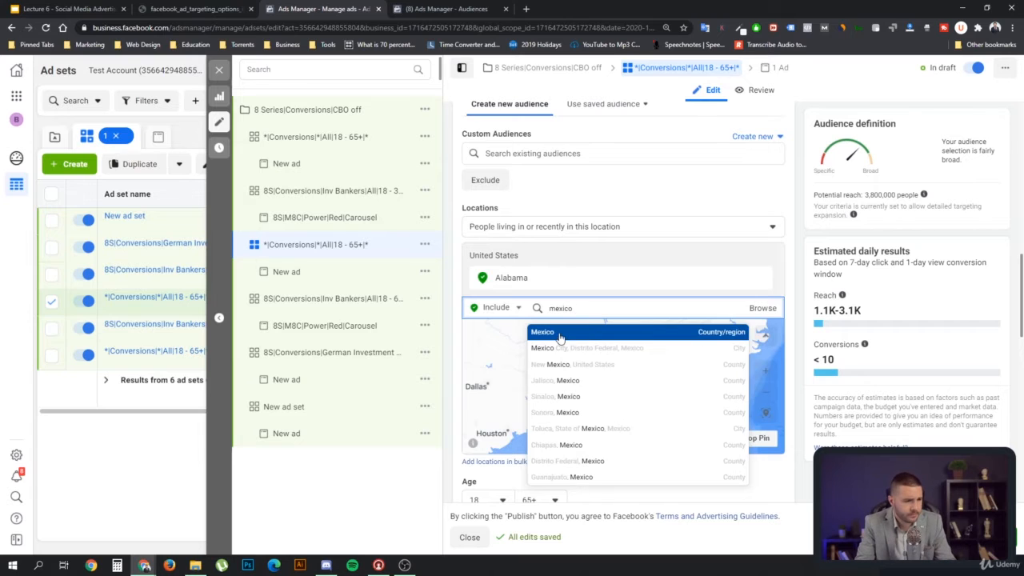
click(572, 330)
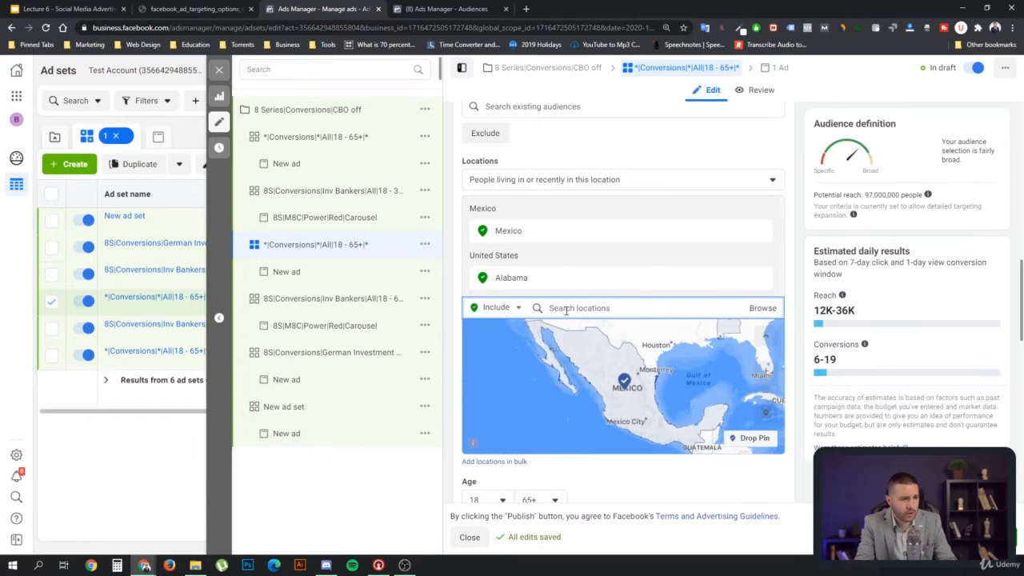
Step: Include the city of New York, New York, United States, and limit its targeting to the current city only
text(ney)
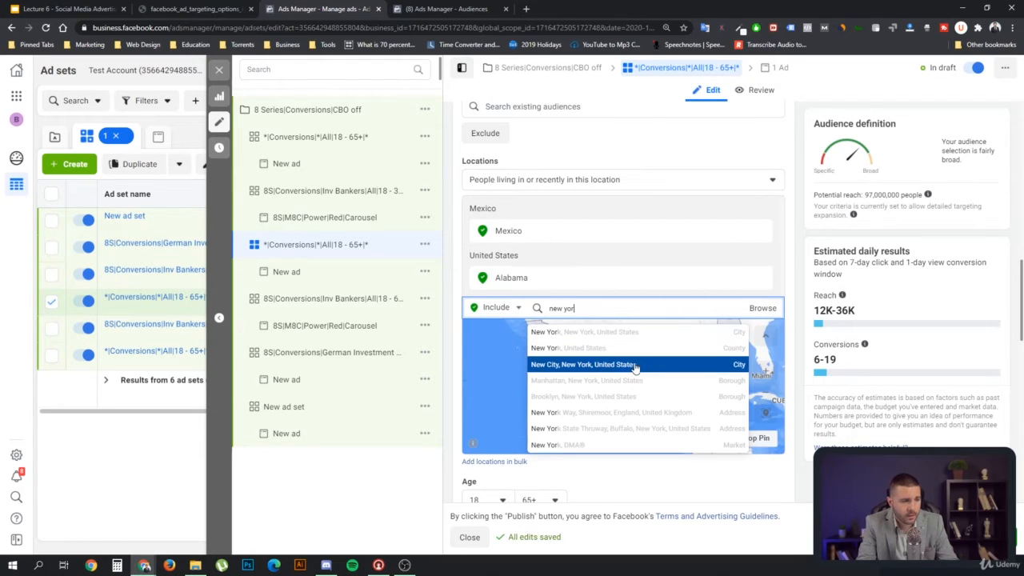
click(631, 336)
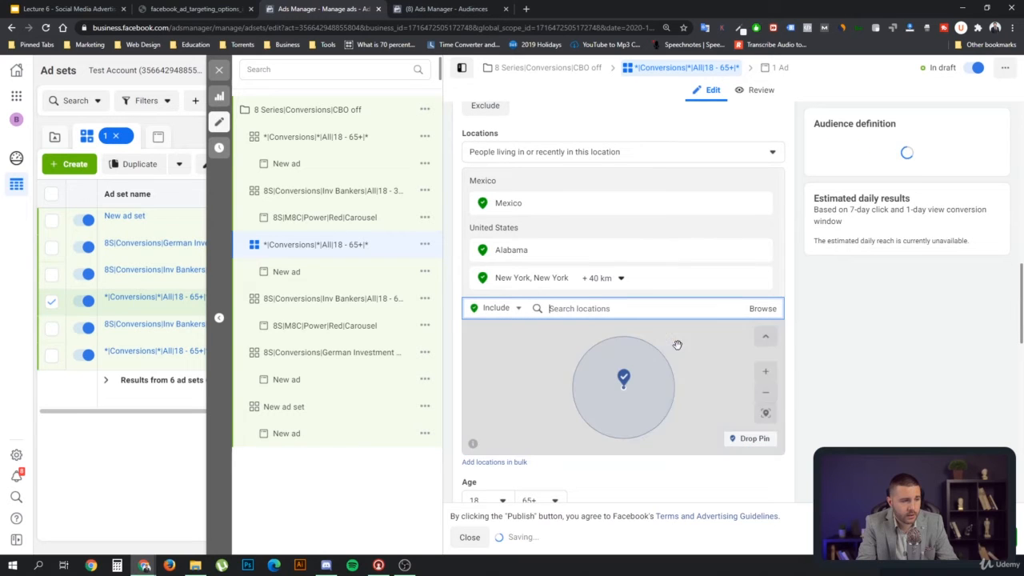
click(602, 278)
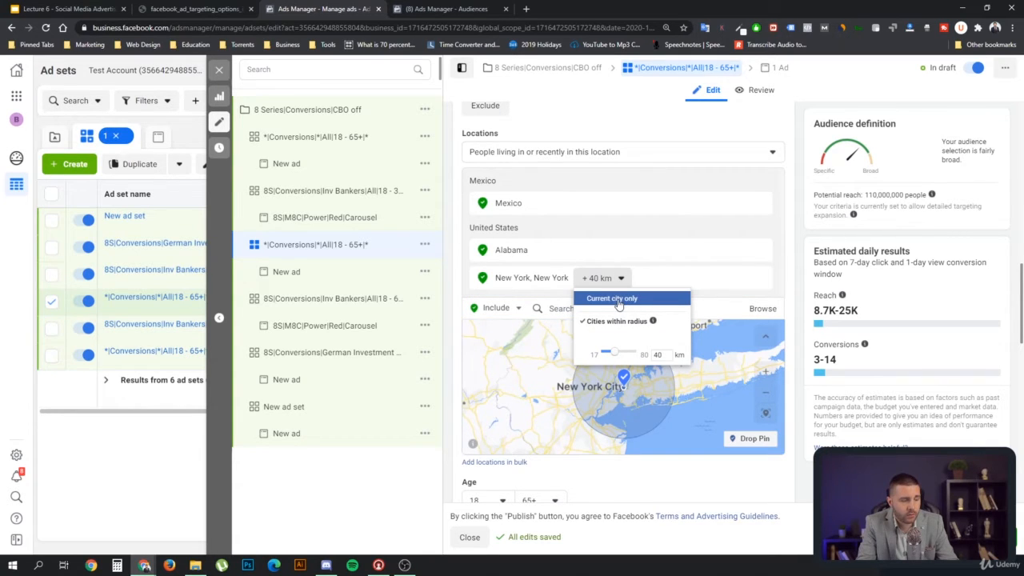
click(613, 300)
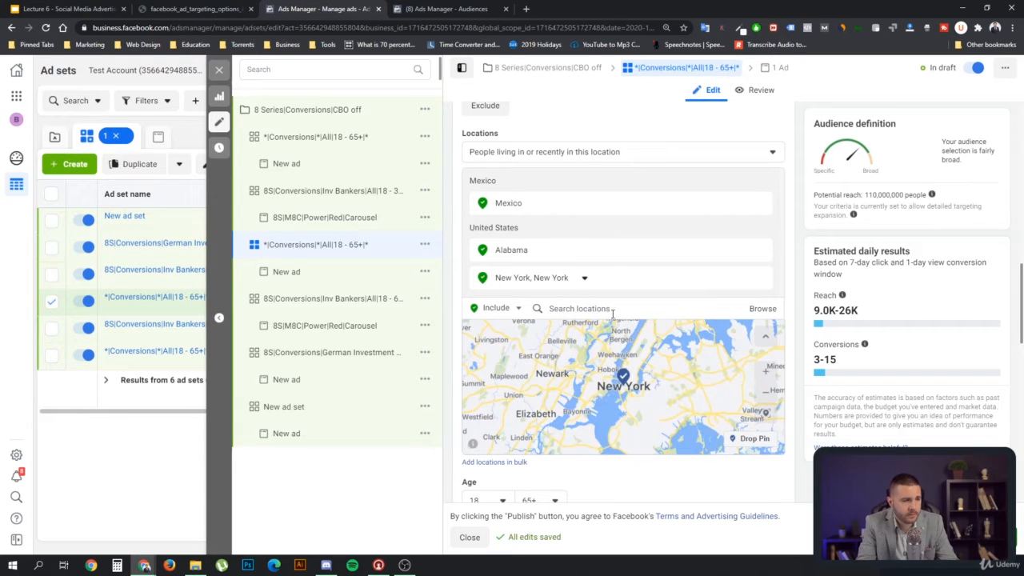
Step: Switch New York's targeting to cities within a radius, trying 18 km and 55 km
scroll(604, 368, down, 2)
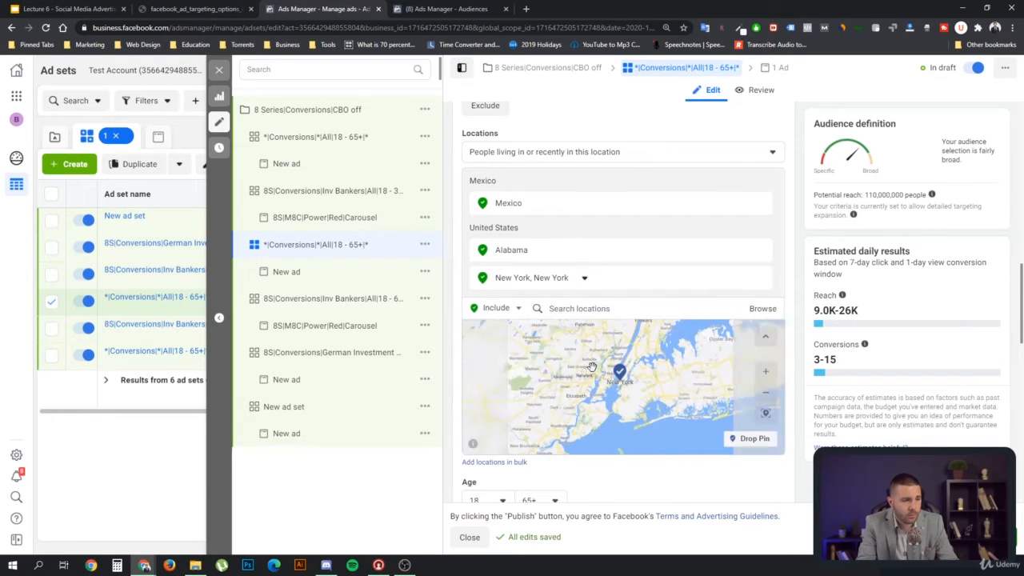
scroll(592, 366, down, 1)
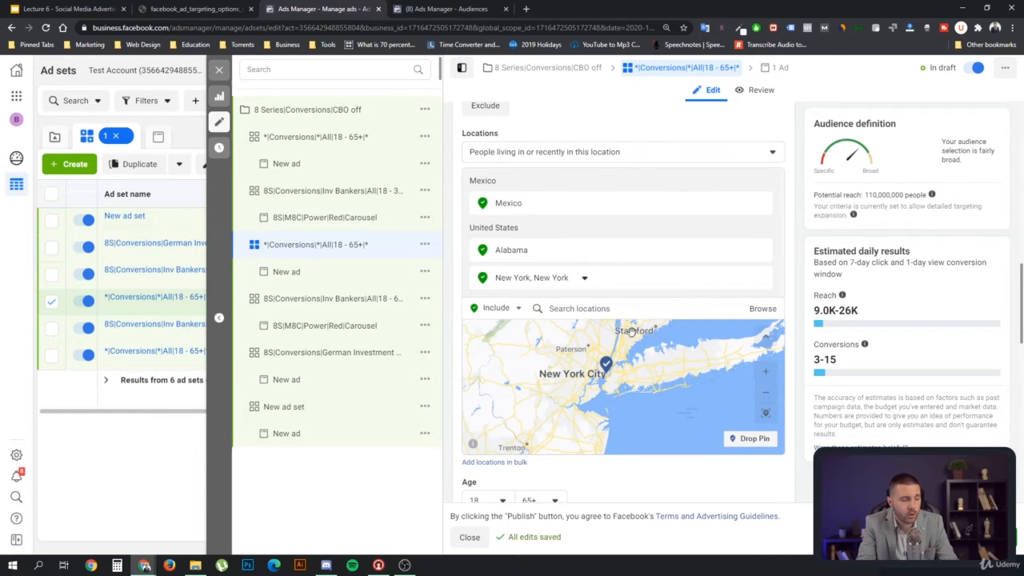
click(585, 277)
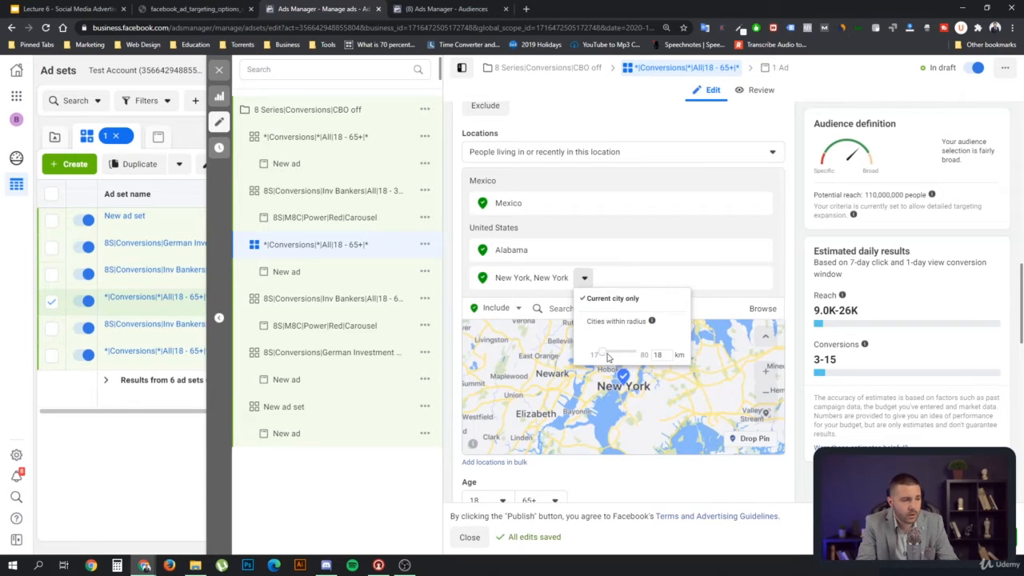
click(608, 356)
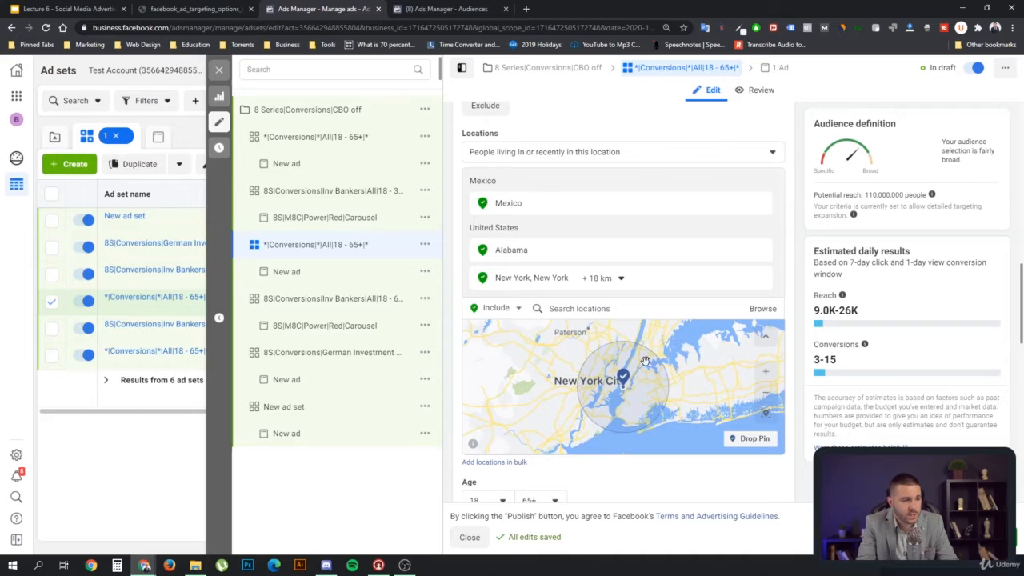
click(621, 281)
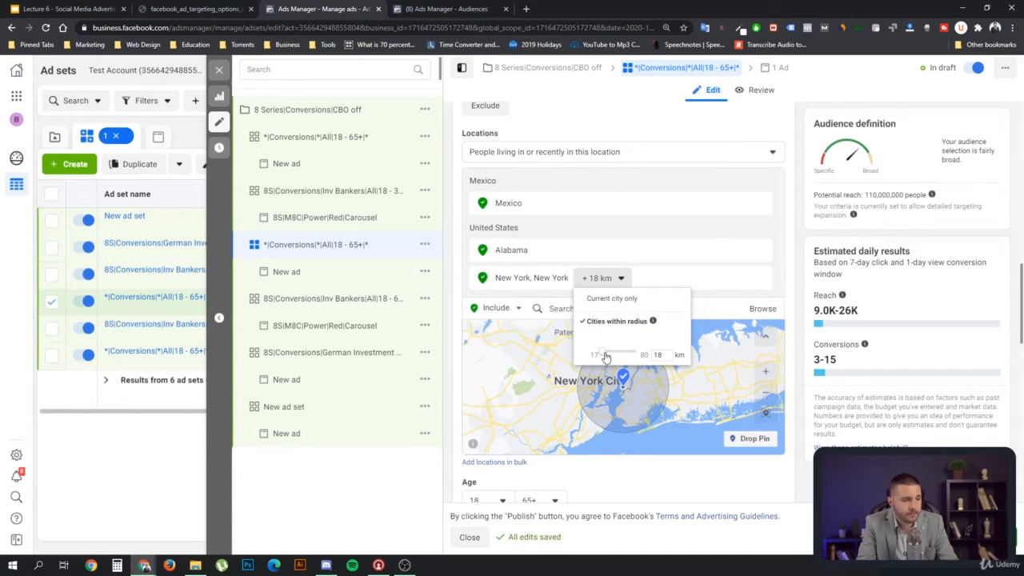
drag(614, 357, 627, 354)
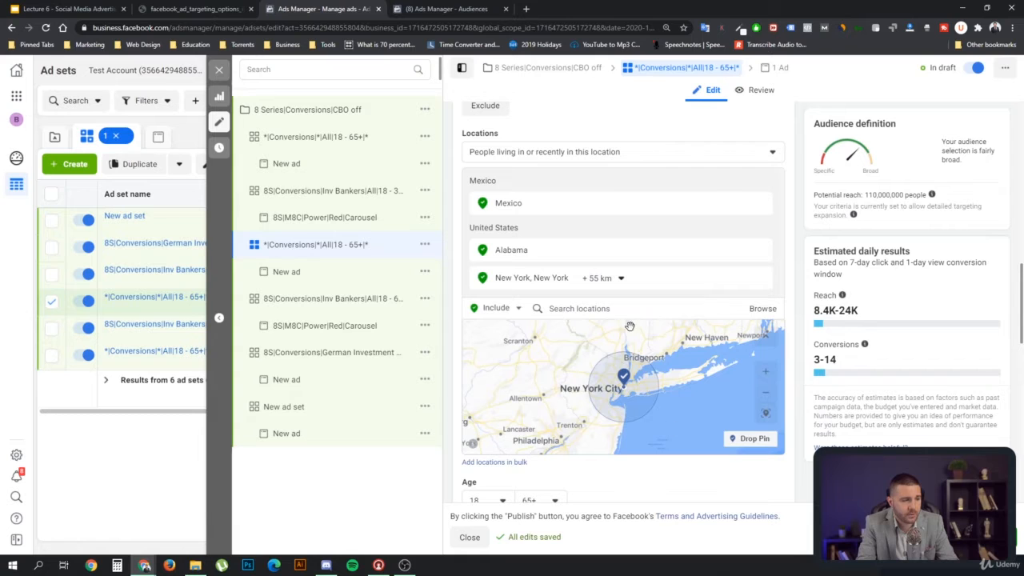
Step: Set the targeting radius around New York to 33 km
click(608, 280)
drag(631, 354, 618, 353)
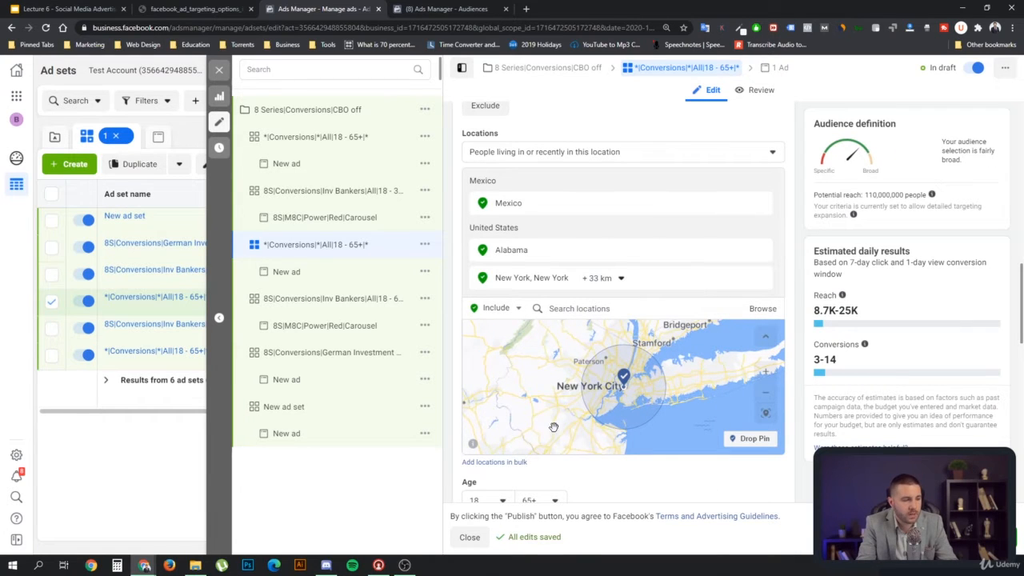
Step: Drop a pin on the map near Philadelphia as an included location
drag(564, 412, 604, 348)
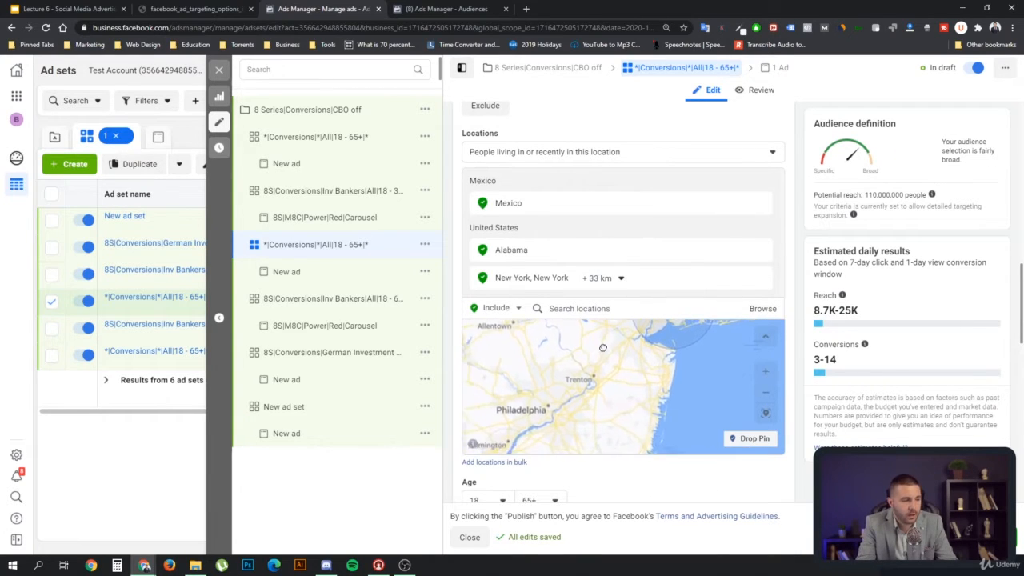
drag(572, 423, 604, 392)
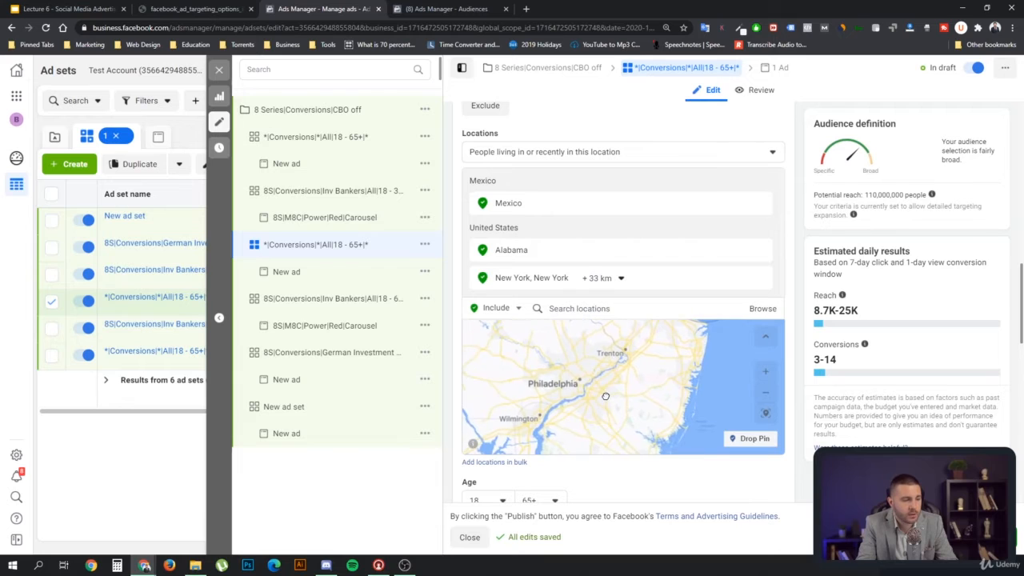
click(750, 442)
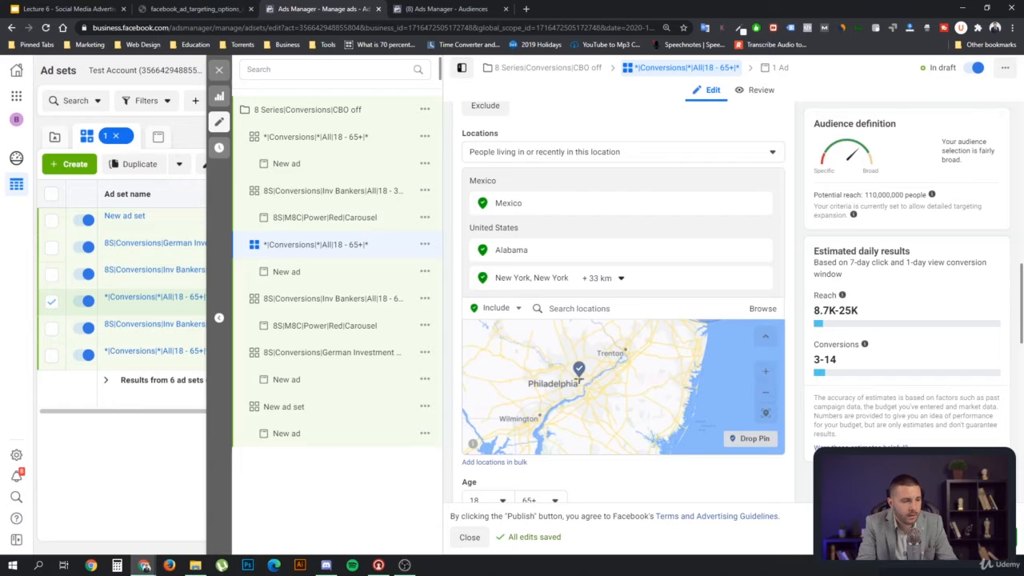
click(579, 374)
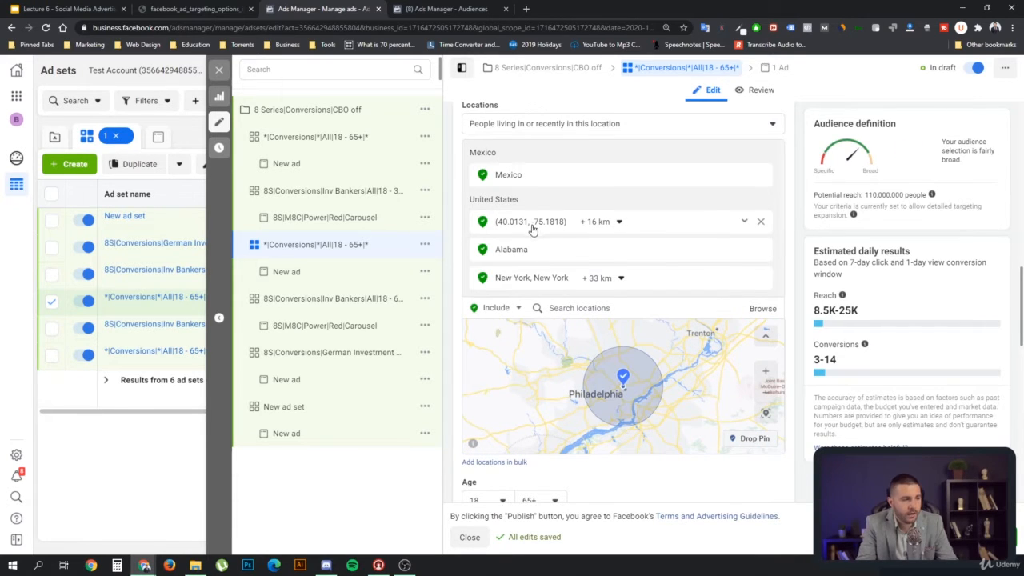
Step: Reduce the targeting radius around the Philadelphia pin to 2 km, and lower it further to 1 km
click(599, 221)
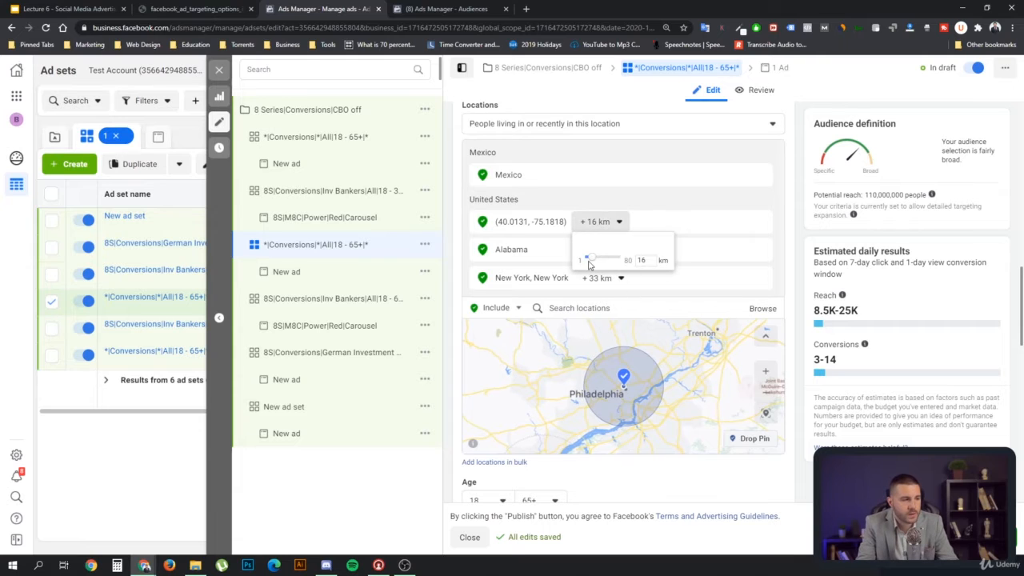
drag(594, 262, 580, 258)
click(690, 366)
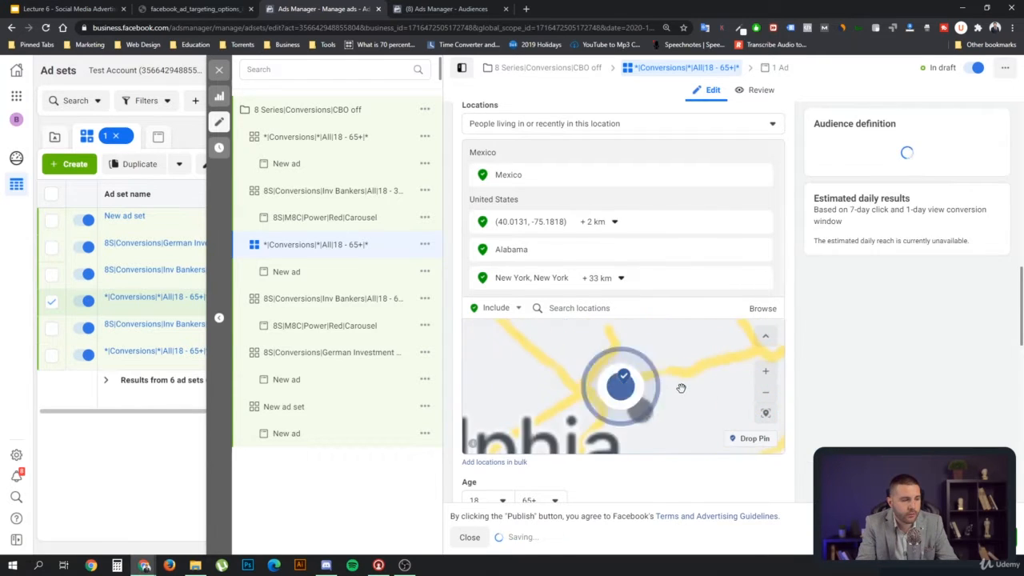
click(602, 224)
drag(645, 260, 630, 260)
text(1)
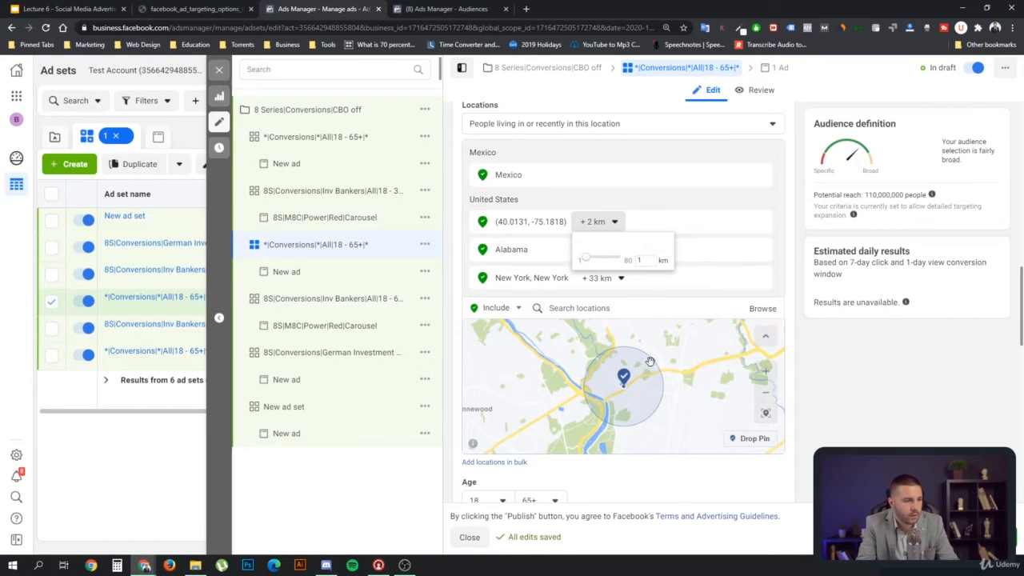
key(Return)
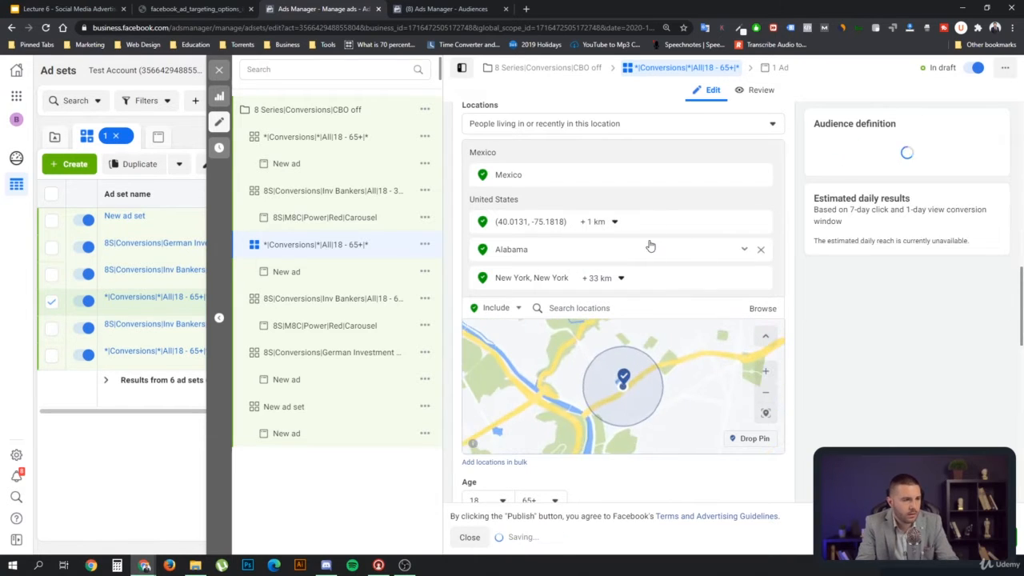
Step: Set the targeting radius around the Philadelphia pin to the 80 km maximum and try entering 100 km
click(601, 222)
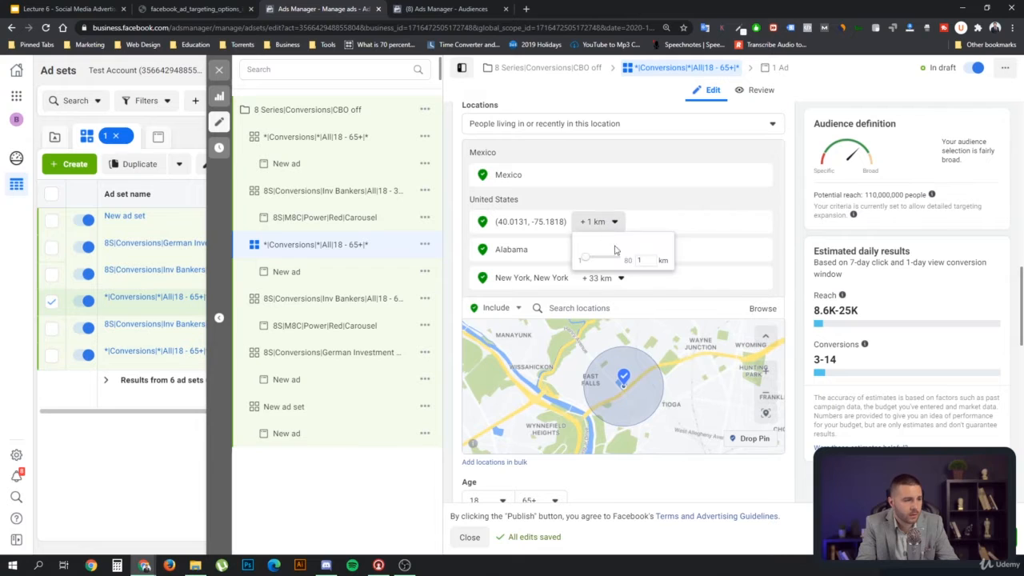
drag(587, 259, 630, 261)
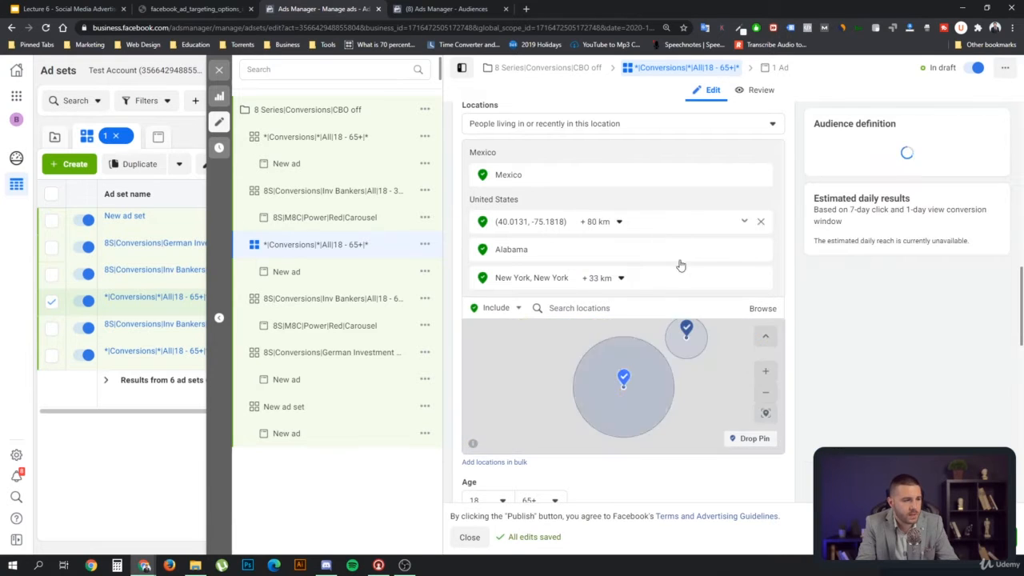
click(604, 223)
text(100)
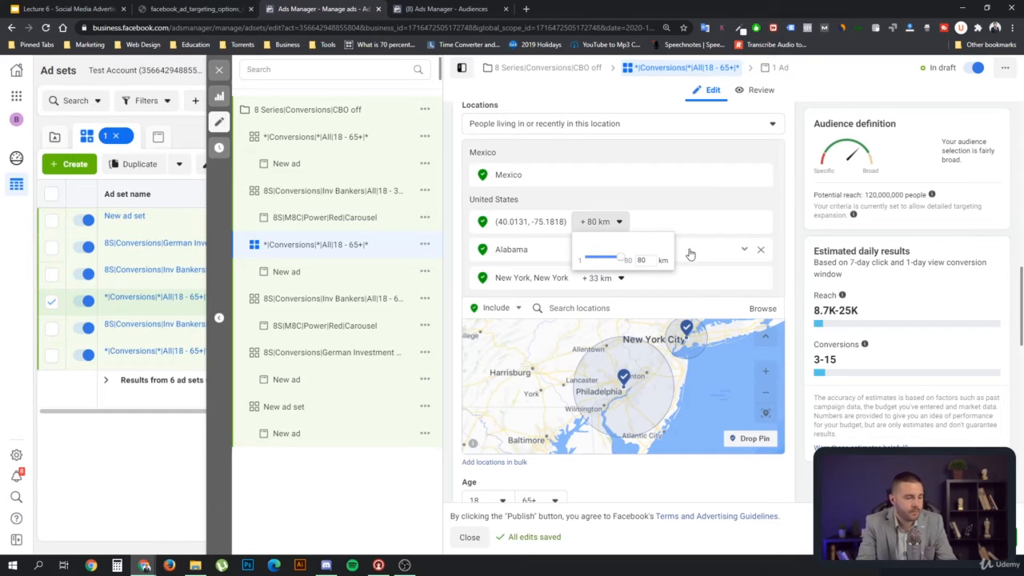
click(659, 202)
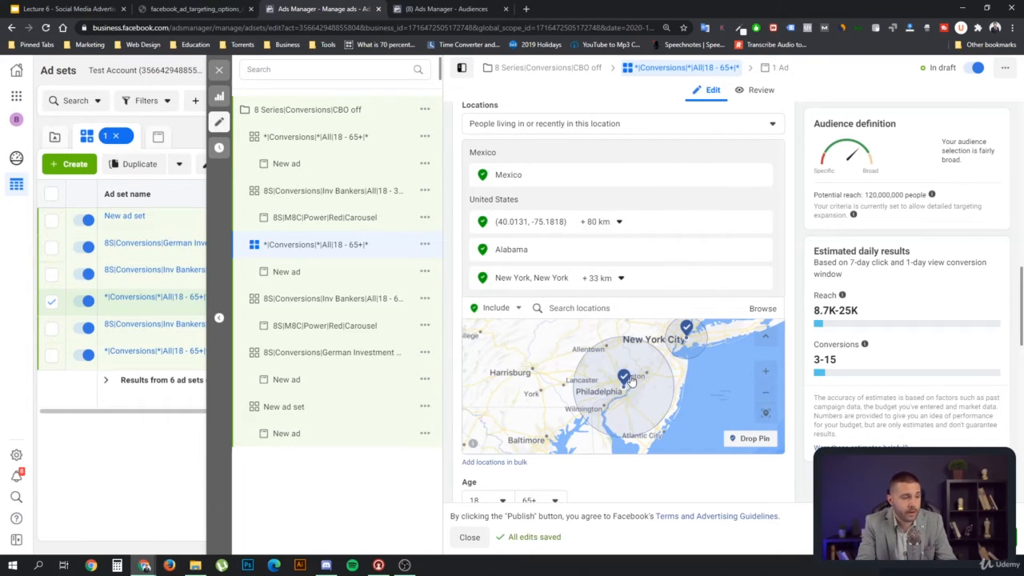
Step: Drop a second pin near Wilmington, inside the Philadelphia radius, and change it to an excluded location
scroll(632, 409, up, 3)
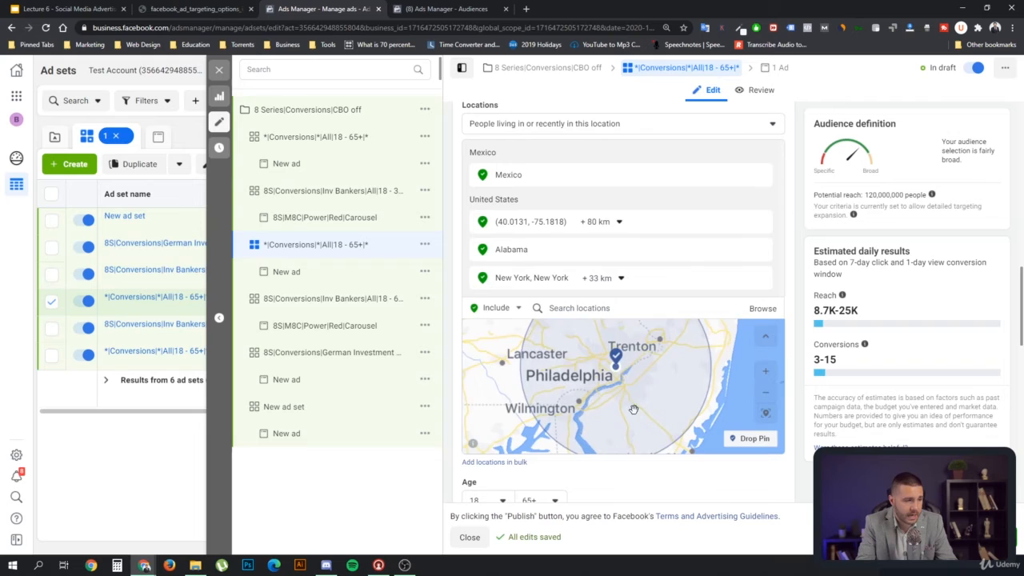
click(752, 440)
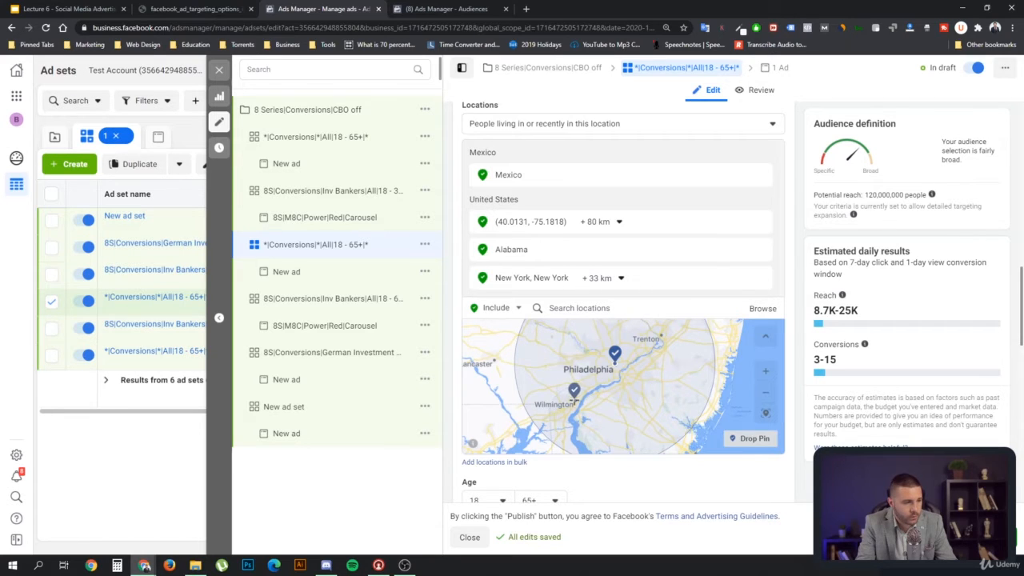
click(575, 396)
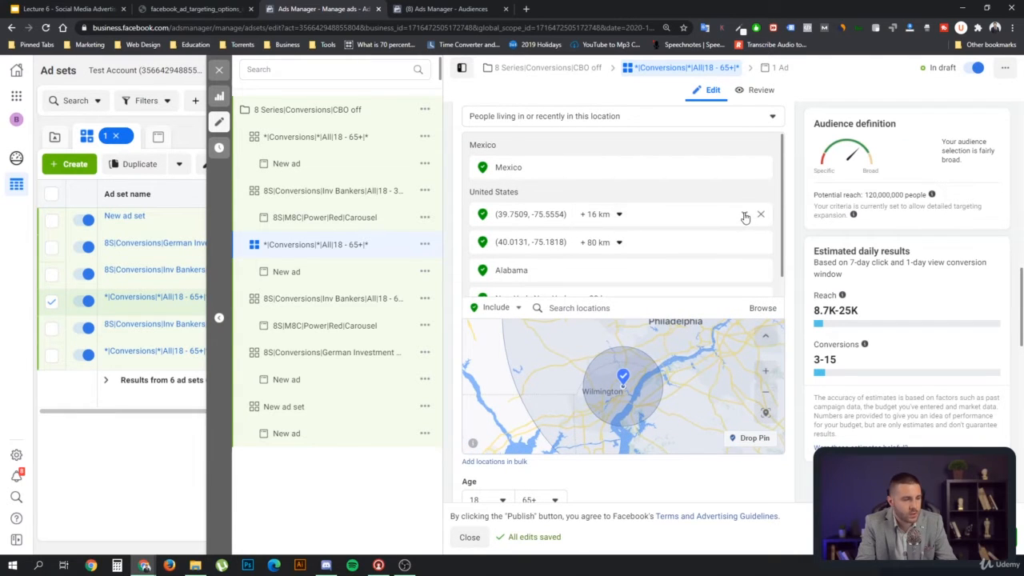
click(745, 215)
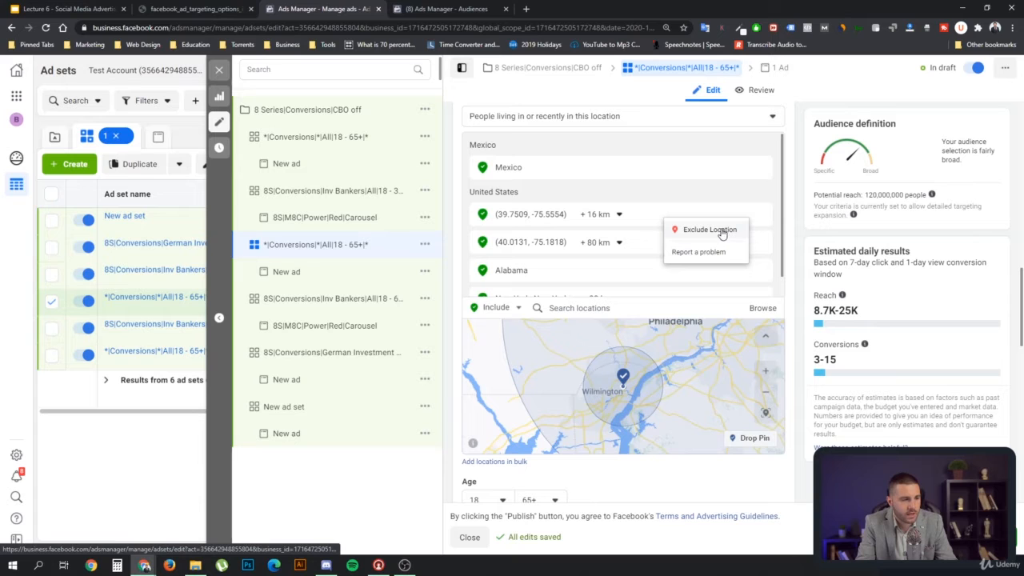
click(710, 231)
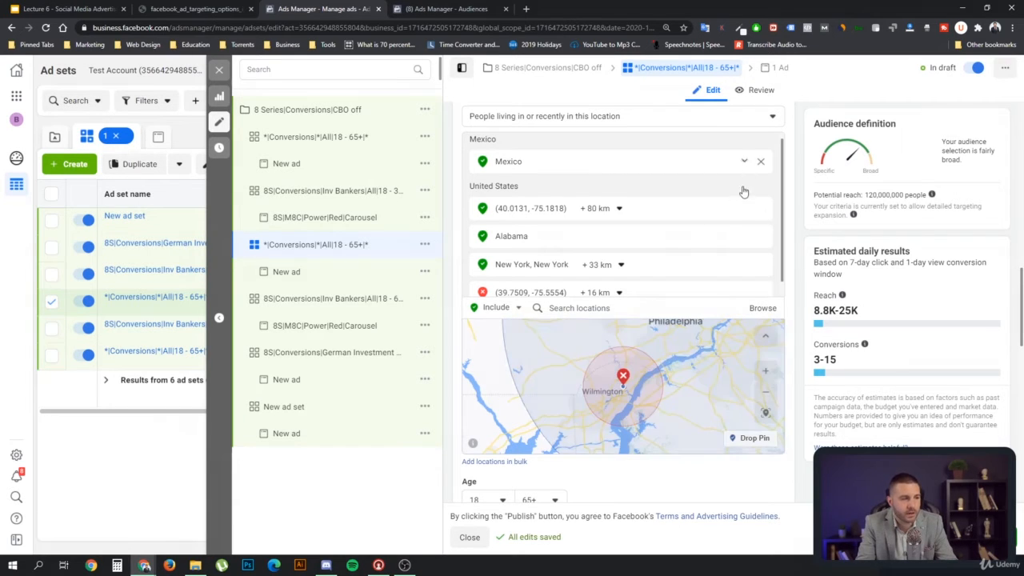
Step: Exclude cities within Mexico, setting the minimum population size of the excluded cities to 500,000
scroll(744, 192, up, 1)
click(745, 169)
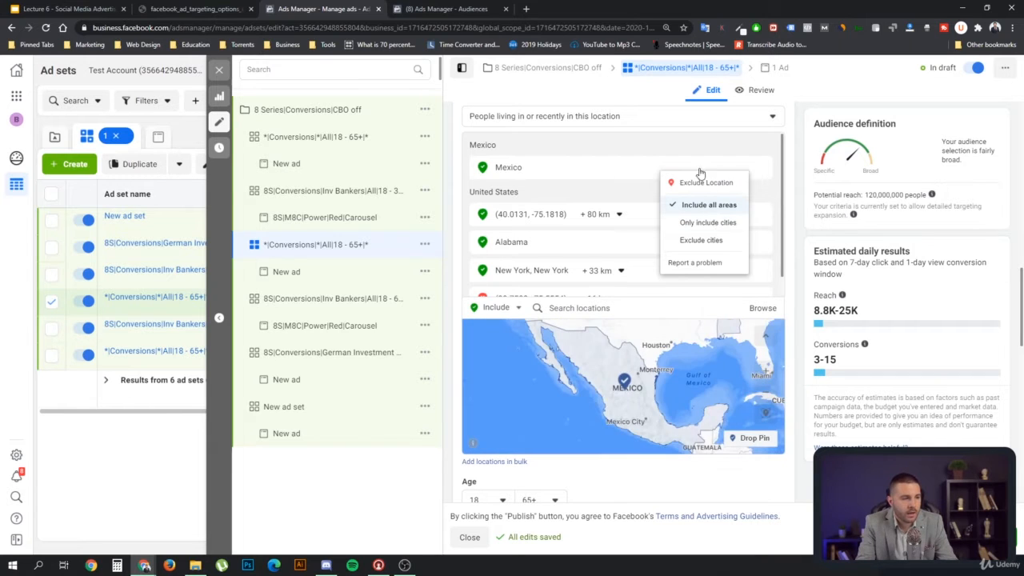
click(717, 244)
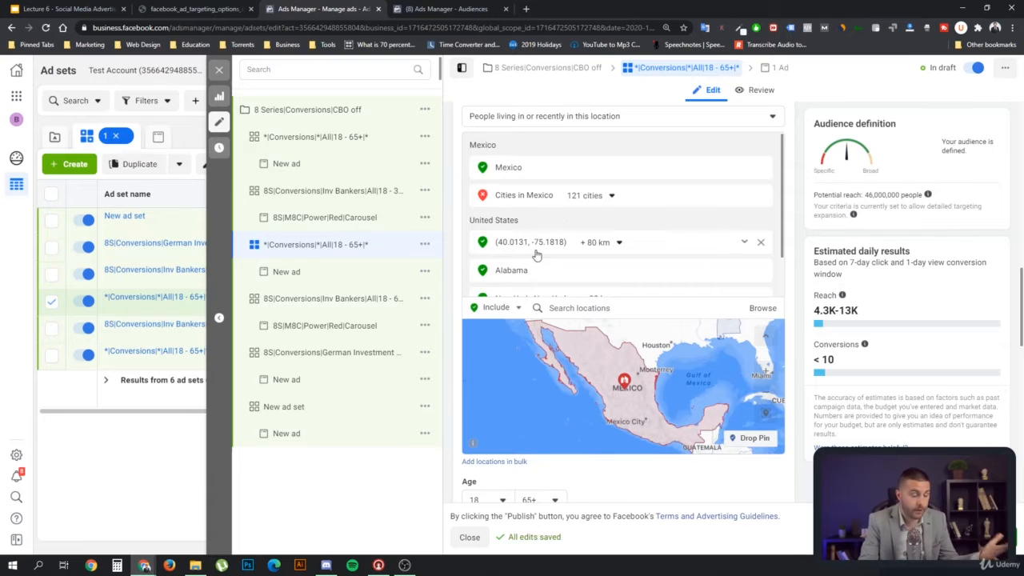
click(611, 197)
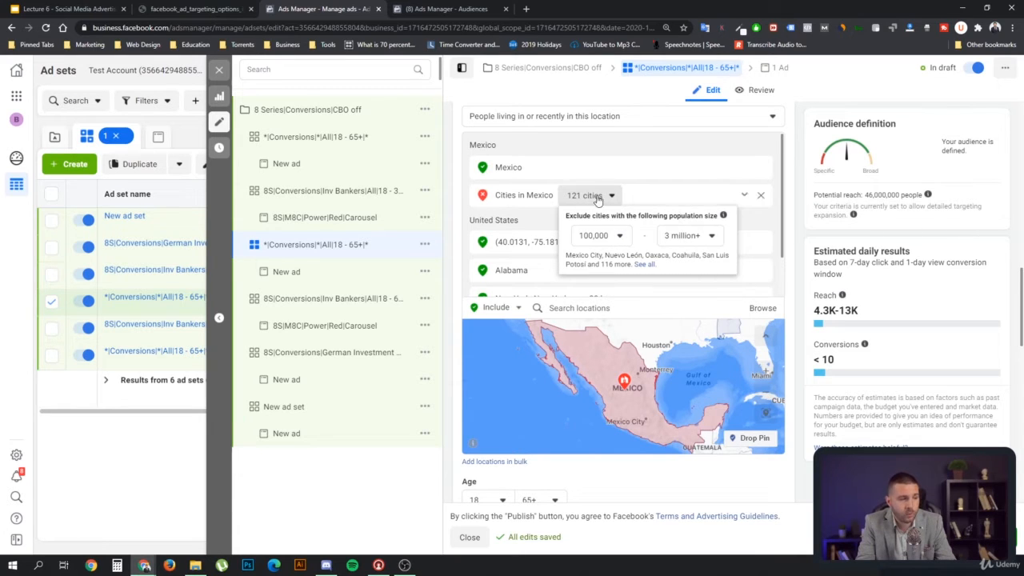
drag(567, 215, 719, 216)
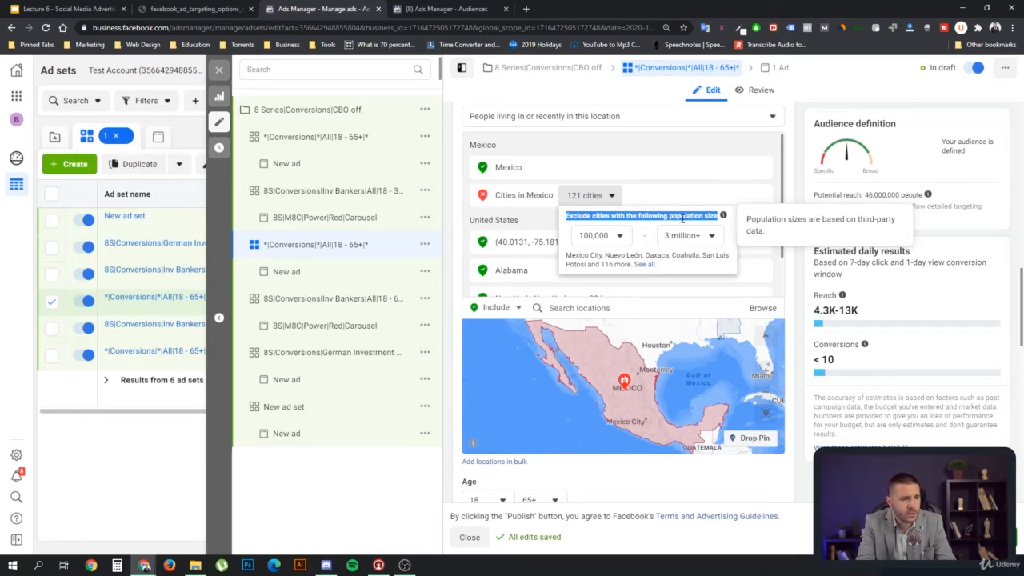
click(620, 237)
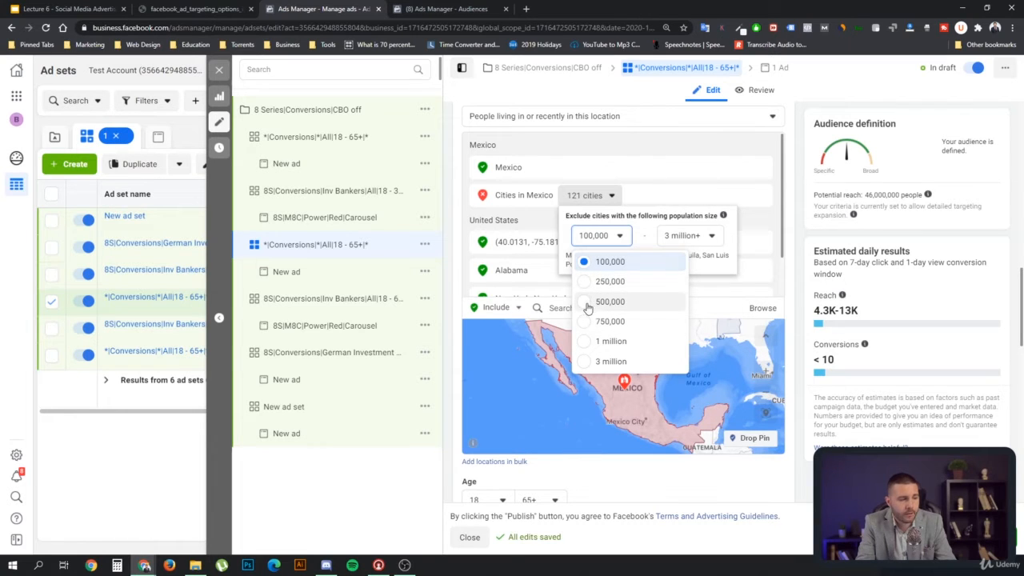
click(597, 278)
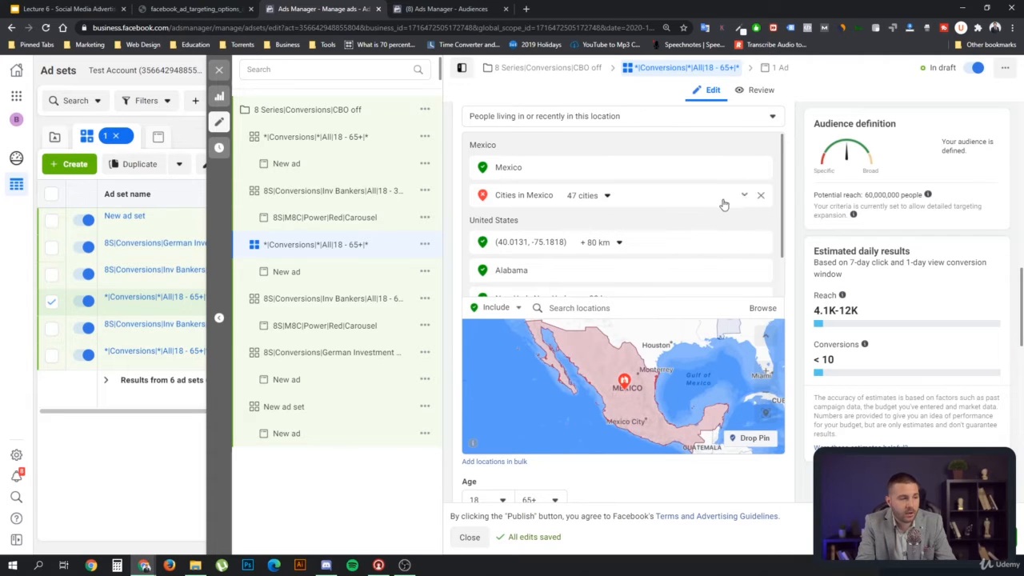
Step: Search the locations for "mexico", look through the suggested cities and counties, and clear the search
click(570, 308)
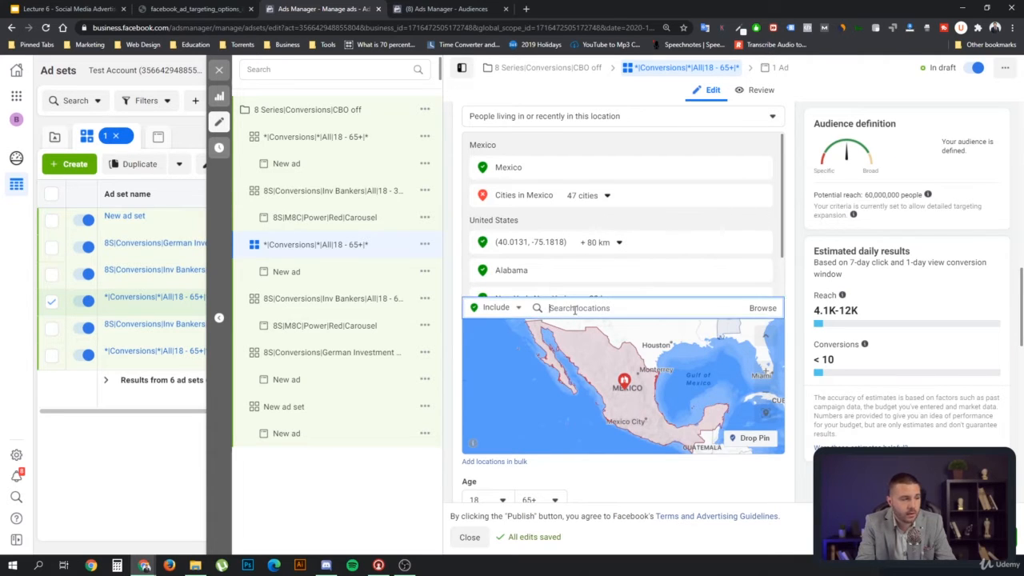
text(mexico)
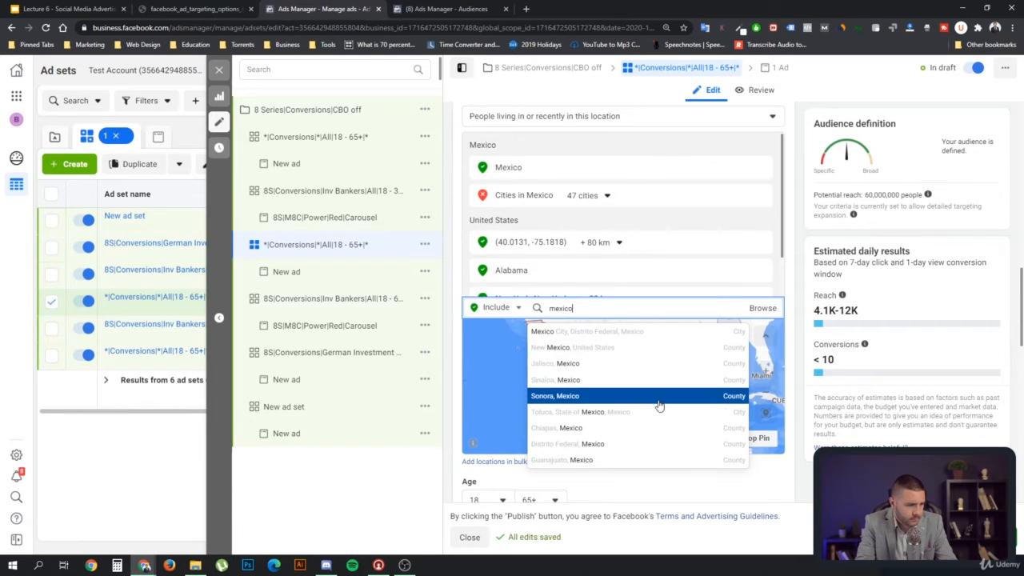
scroll(652, 400, down, 1)
scroll(645, 327, up, 3)
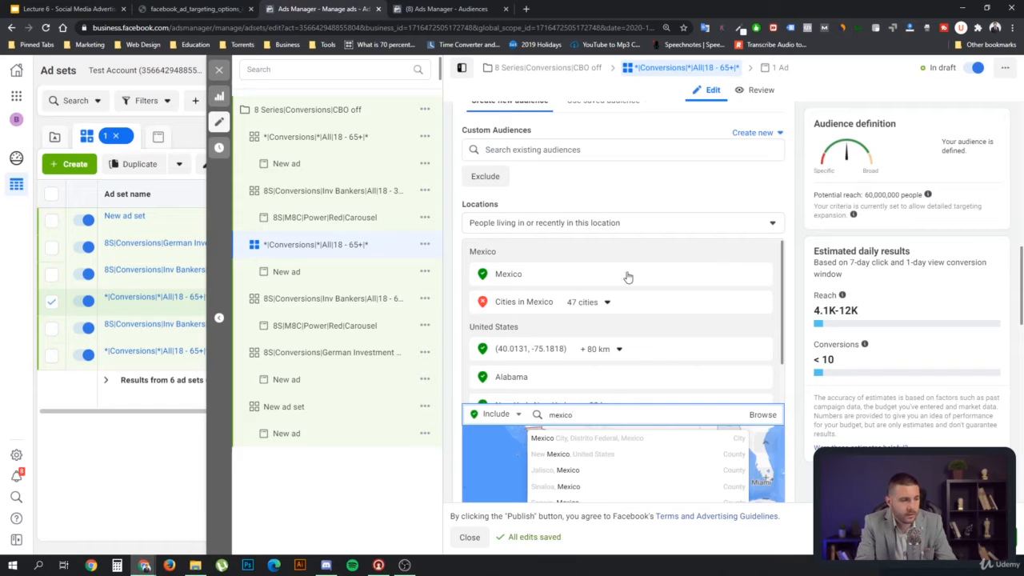
double_click(560, 414)
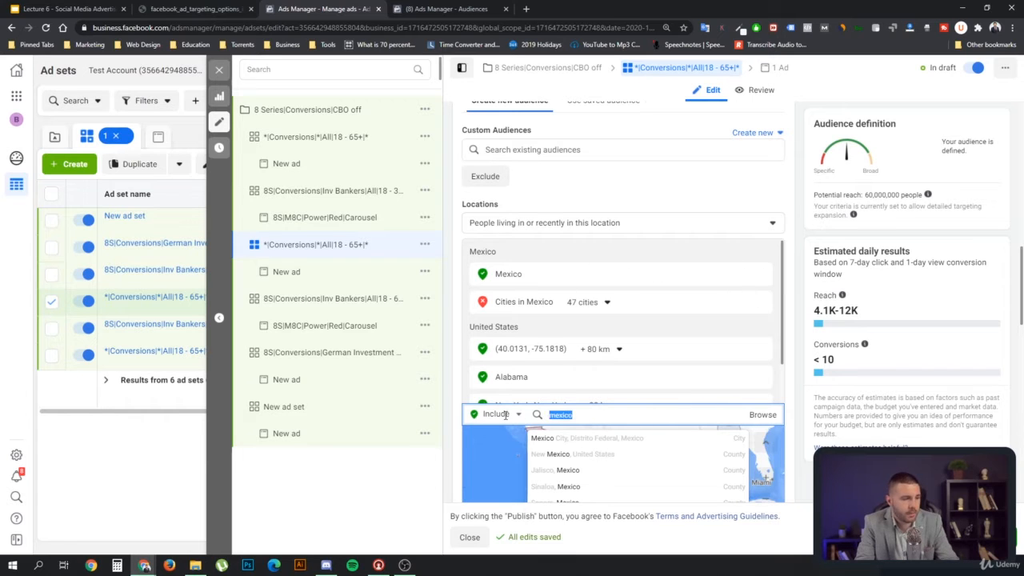
key(BackSpace)
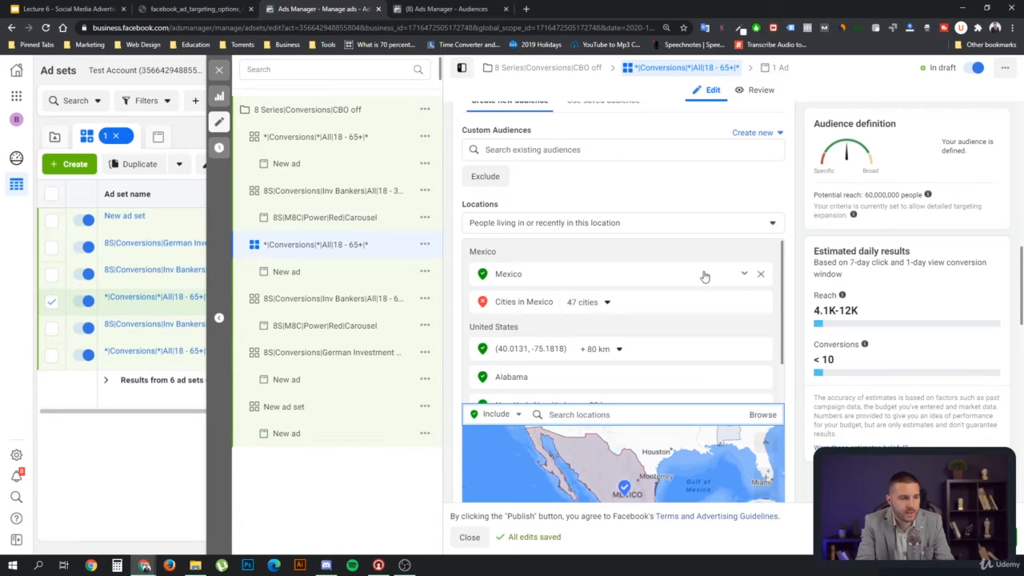
Step: Change Mexico's targeting to only include cities and review the updated location list
click(744, 275)
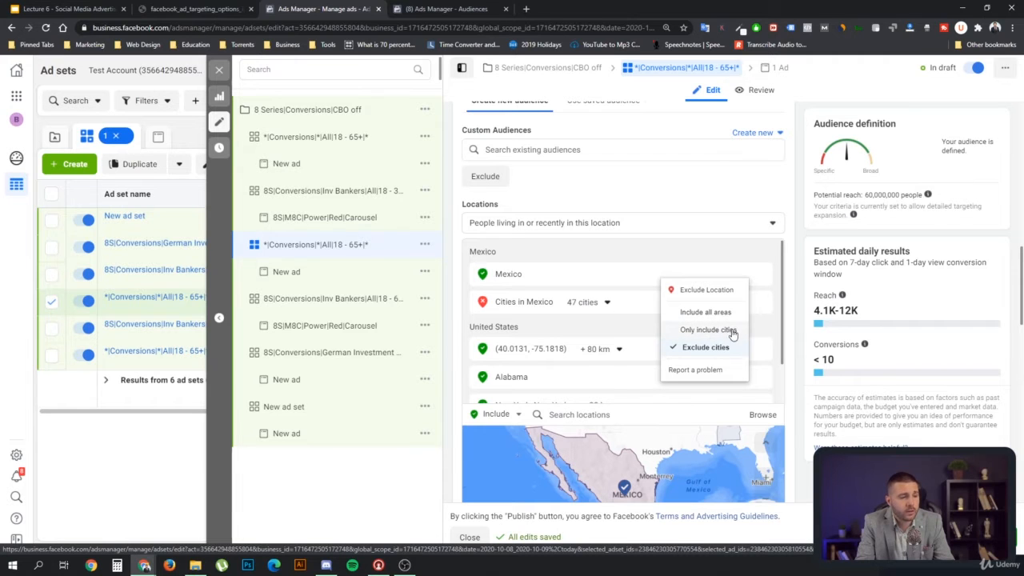
click(704, 327)
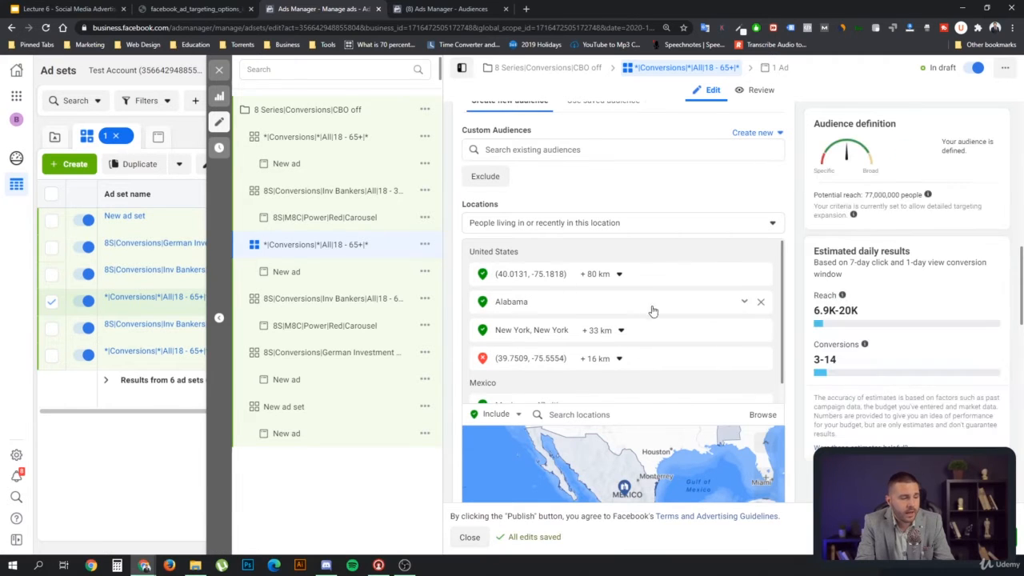
scroll(658, 303, up, 1)
scroll(657, 307, down, 1)
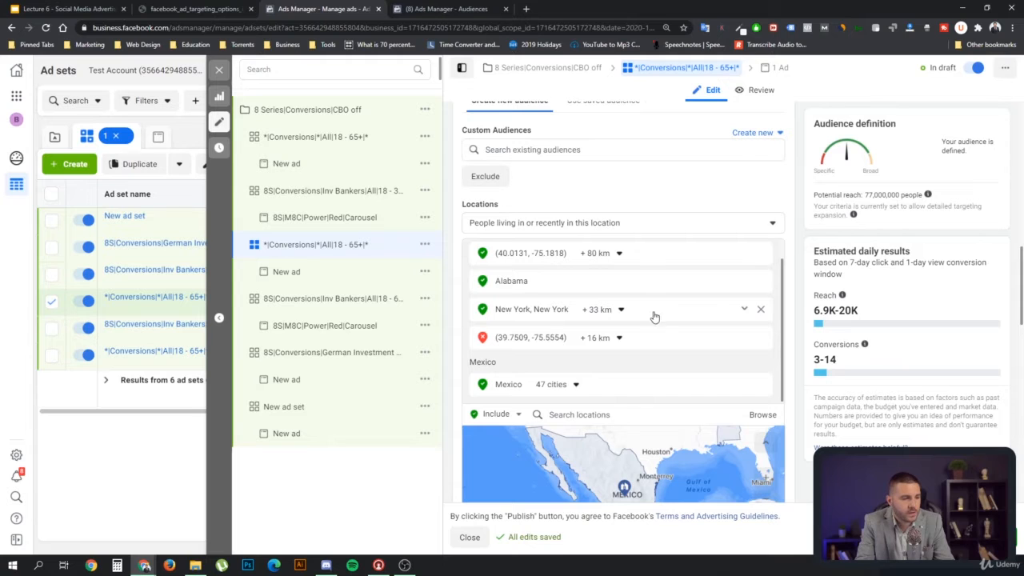
scroll(653, 336, down, 2)
scroll(654, 363, down, 1)
scroll(600, 214, up, 1)
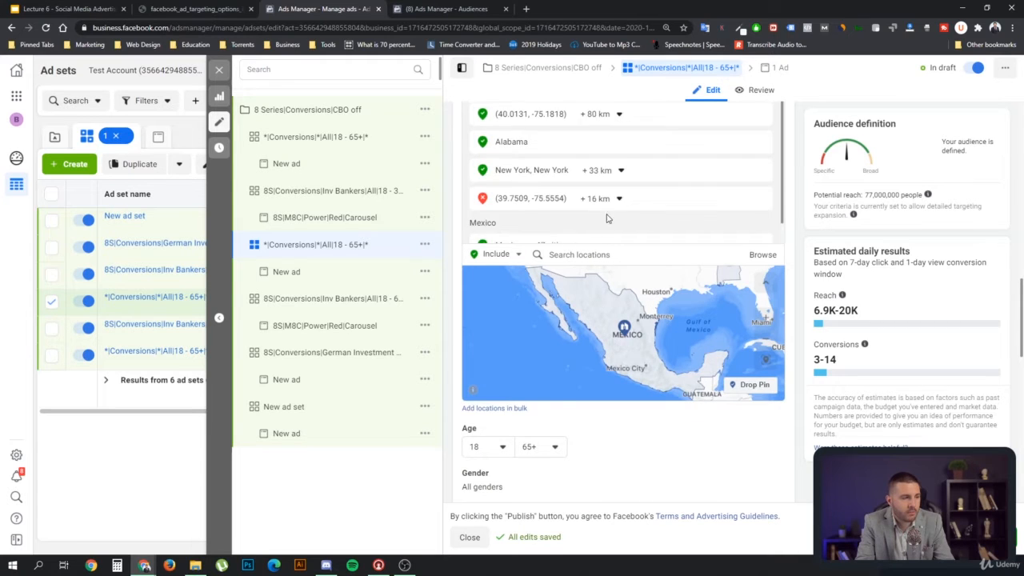
Step: Review the minimum population size options for Mexico's included cities without changing the selection
scroll(616, 218, up, 3)
scroll(677, 288, down, 2)
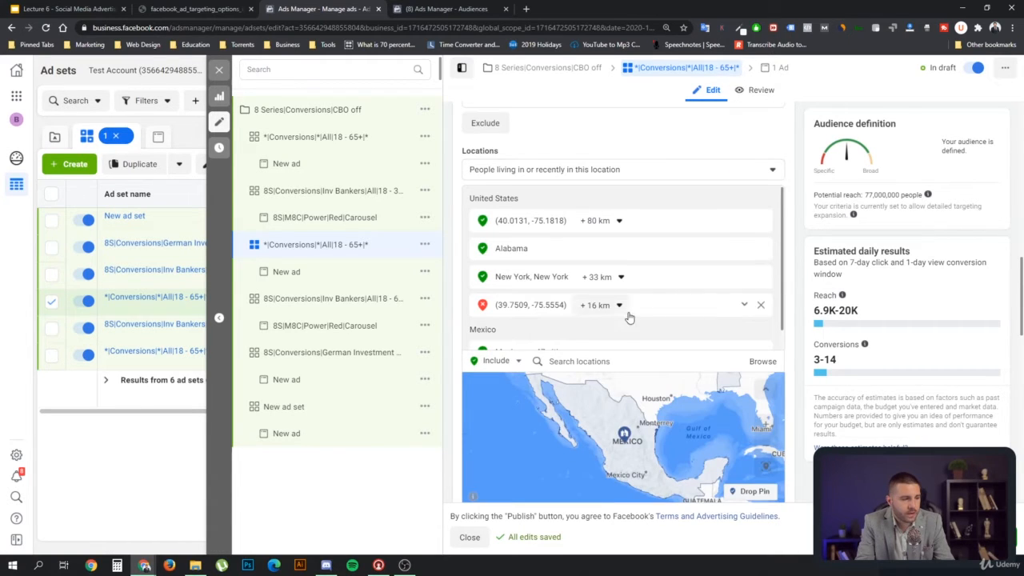
scroll(616, 312, down, 1)
click(576, 332)
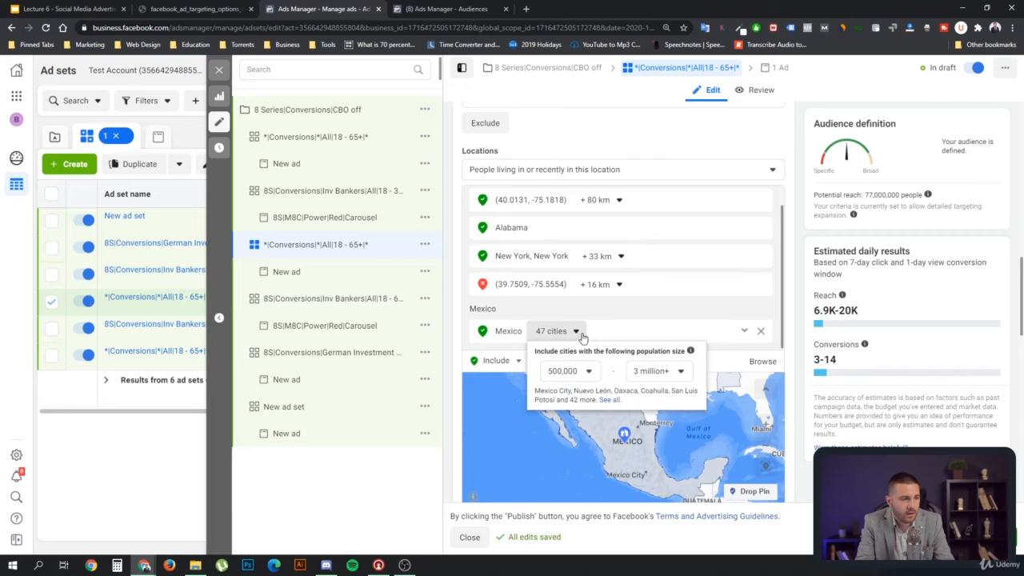
click(587, 373)
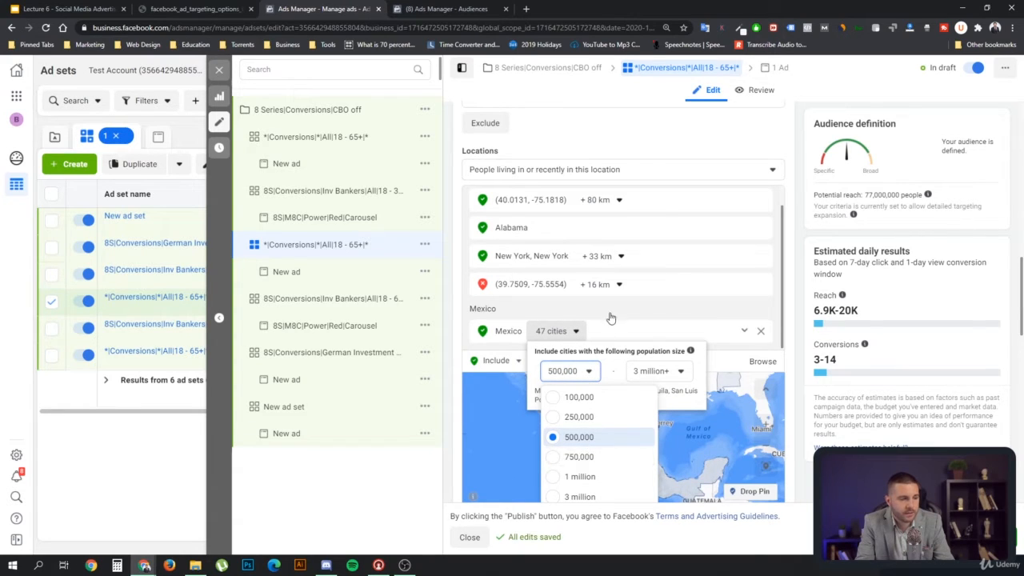
click(636, 310)
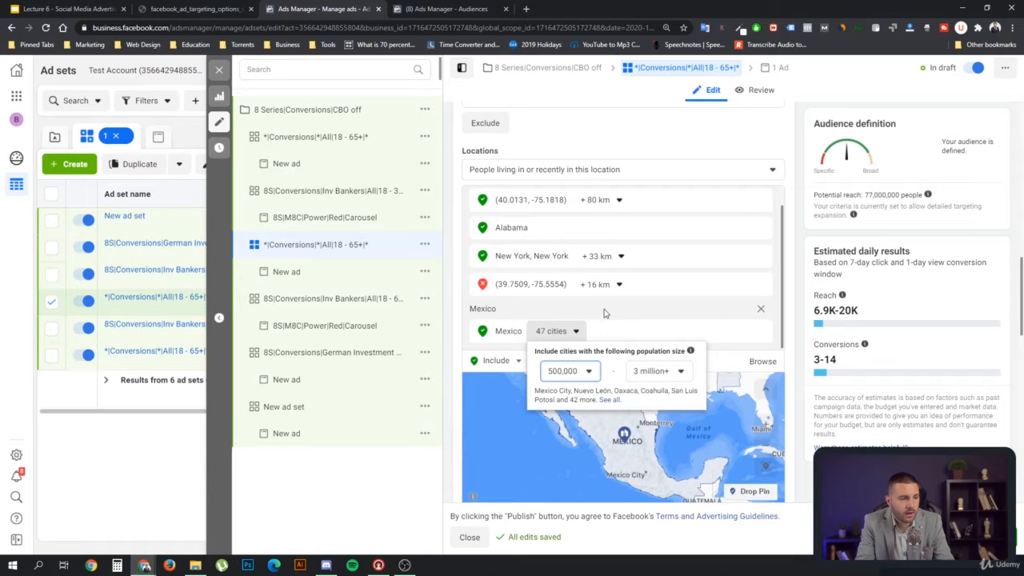
Step: Examine the included radius around Philadelphia and the excluded area near Wilmington on the map
scroll(549, 304, down, 1)
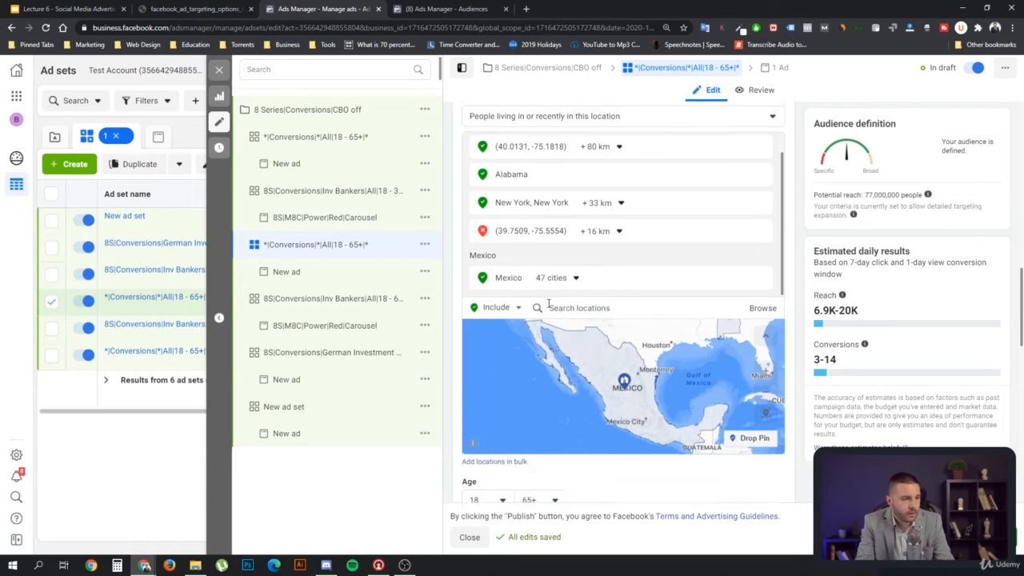
scroll(549, 304, down, 1)
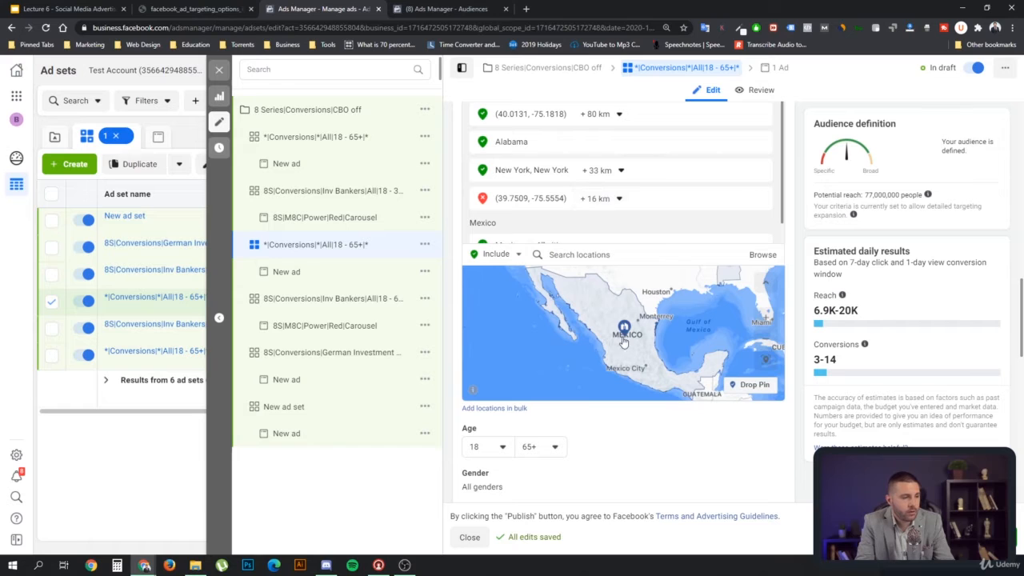
drag(648, 310, 599, 352)
scroll(650, 334, up, 3)
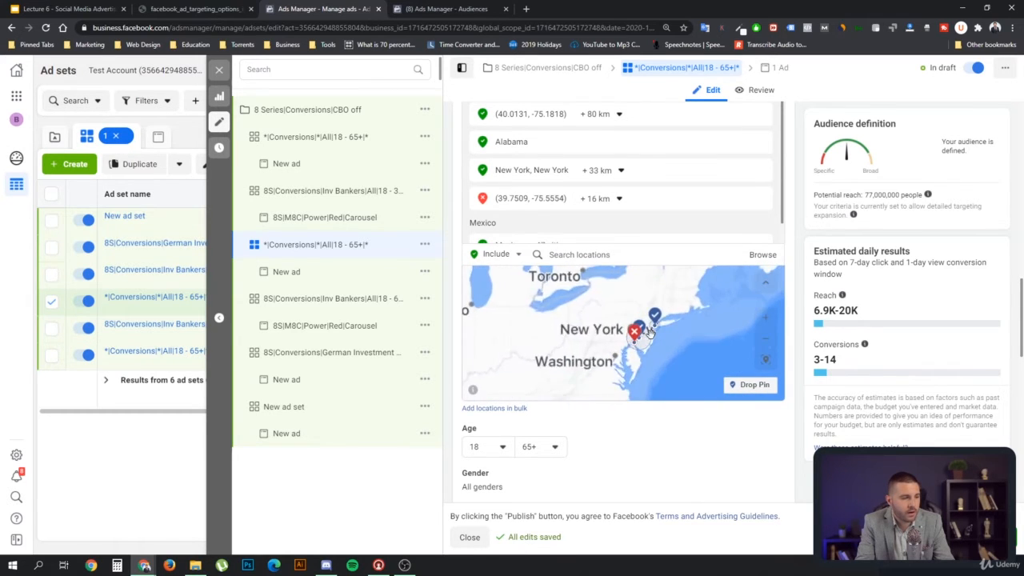
scroll(643, 349, up, 1)
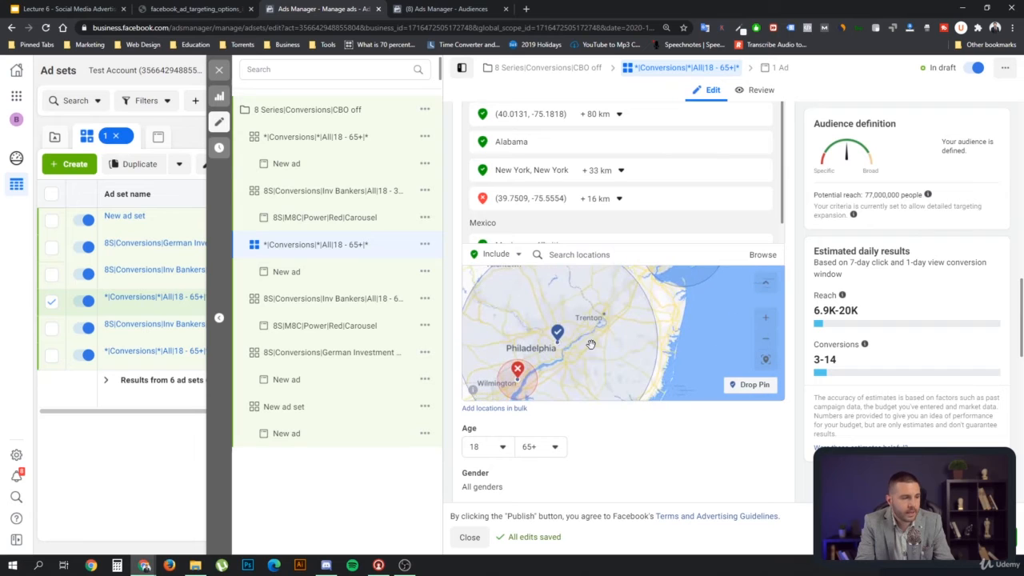
drag(592, 345, 685, 332)
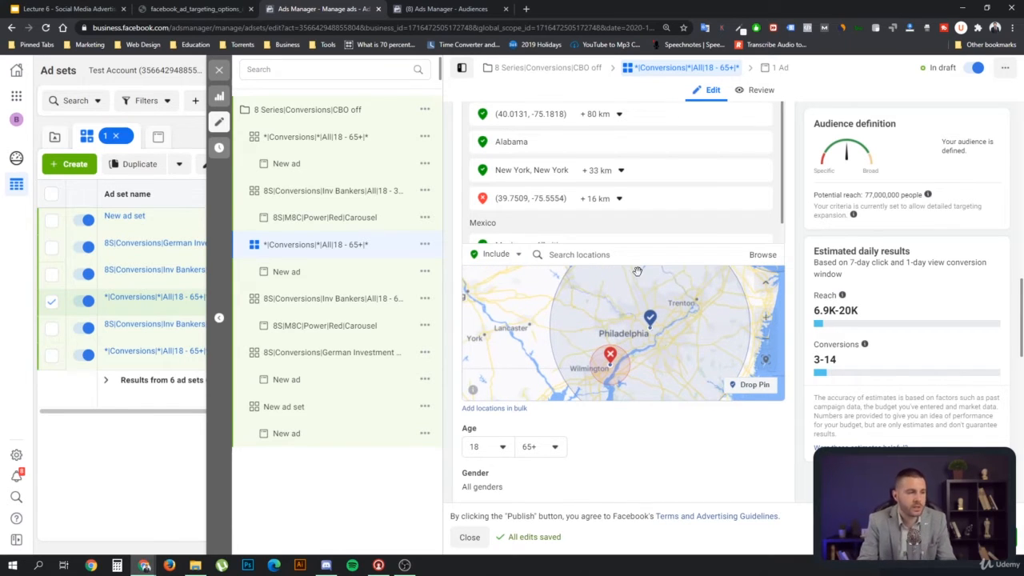
Step: Search the locations for "europe" and include the Europe region in the targeting
click(590, 253)
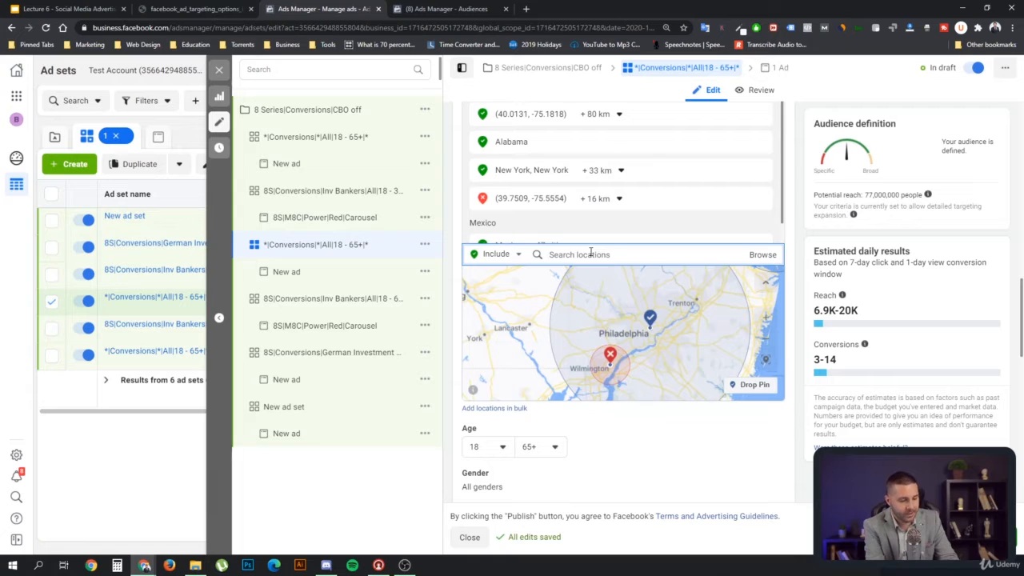
text(europe)
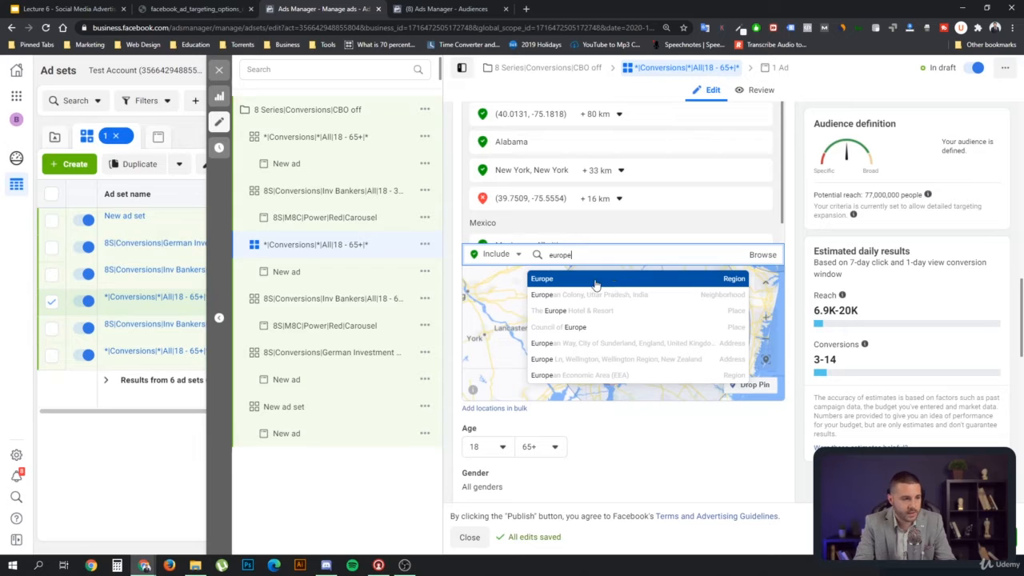
click(596, 282)
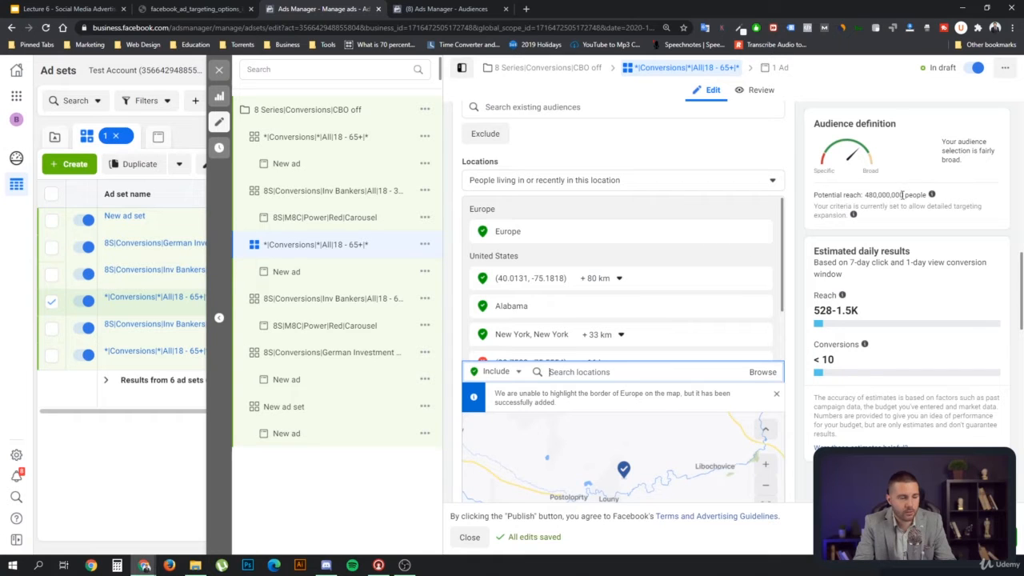
Step: Examine the European countries around the Europe pin on the map, from Spain and France across to Turkey
scroll(664, 445, down, 5)
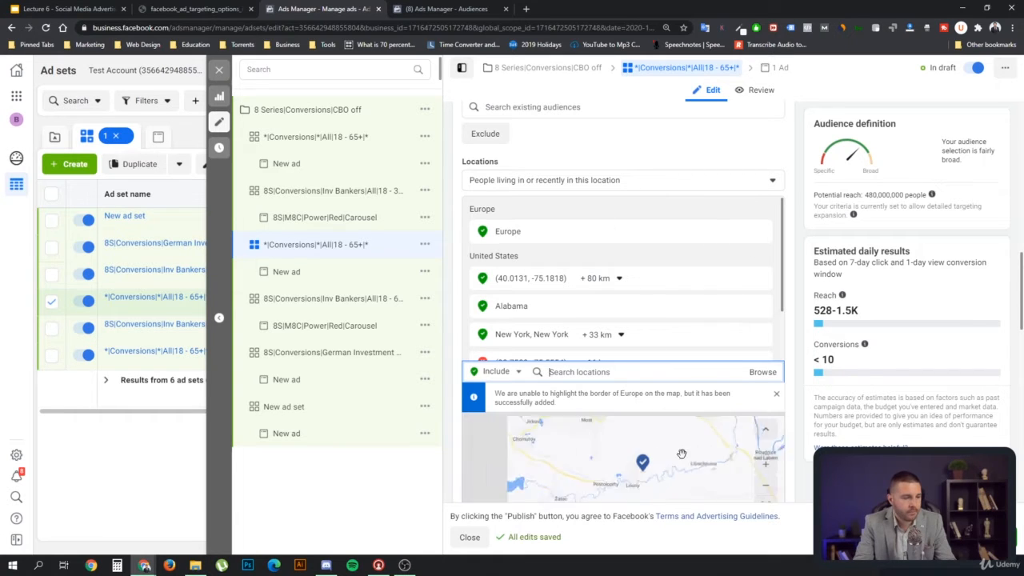
scroll(687, 442, down, 5)
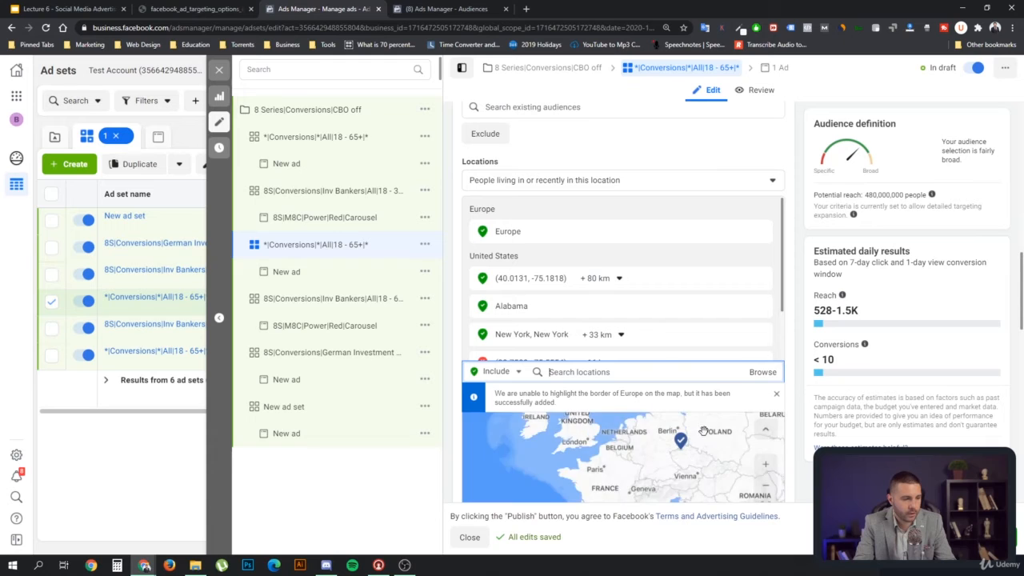
drag(645, 480, 654, 464)
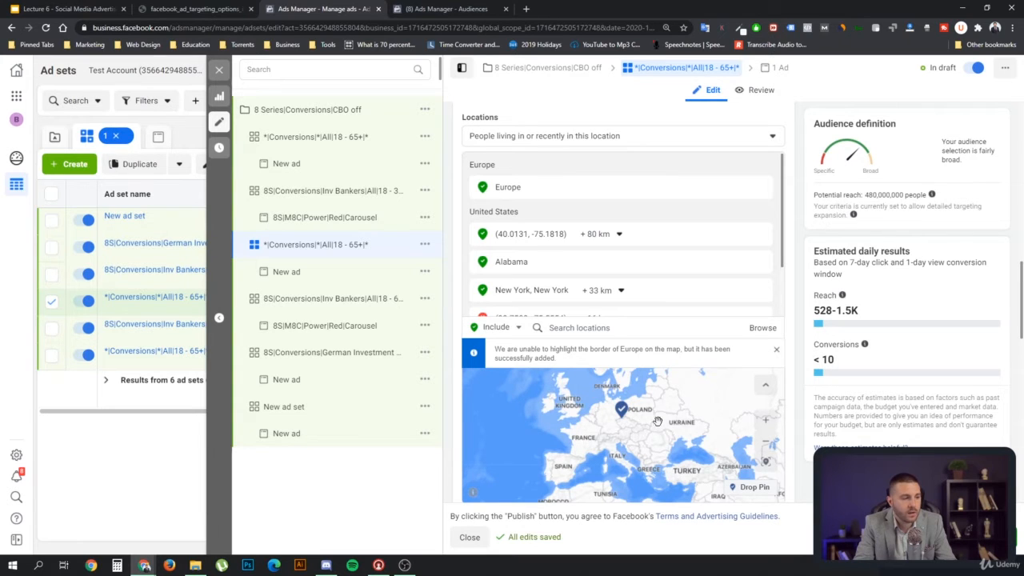
drag(651, 442, 629, 435)
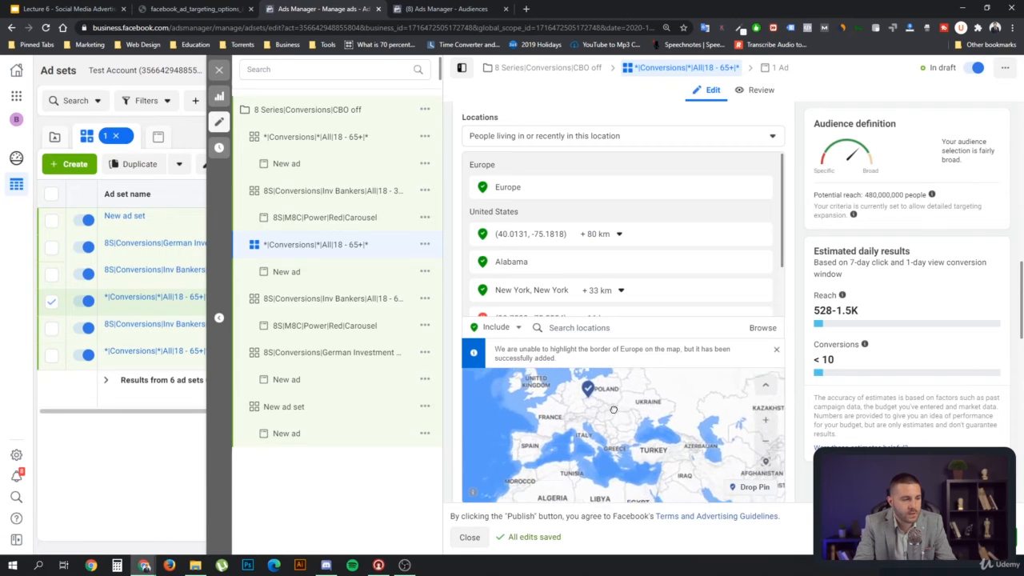
scroll(624, 433, up, 5)
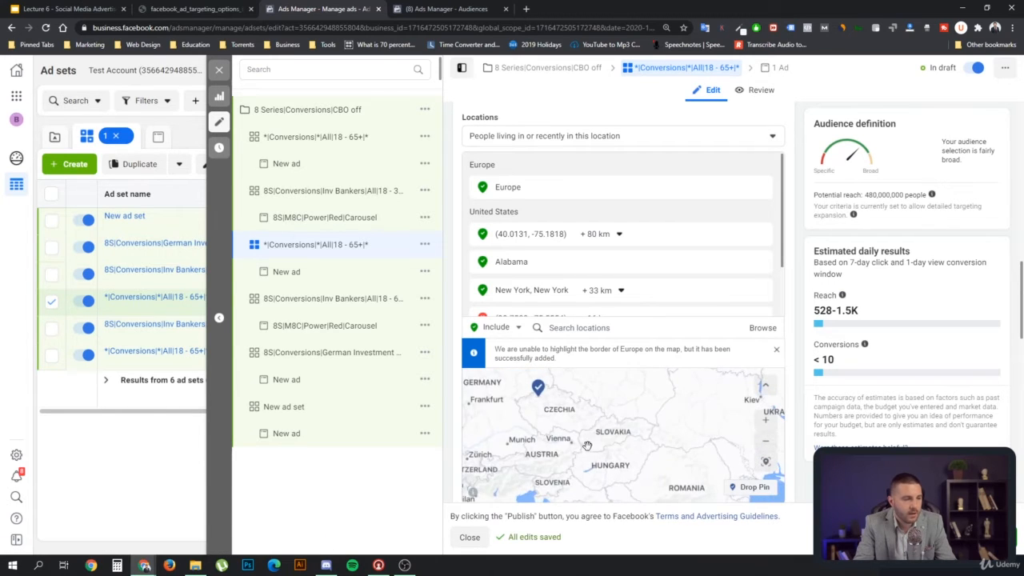
scroll(666, 409, down, 2)
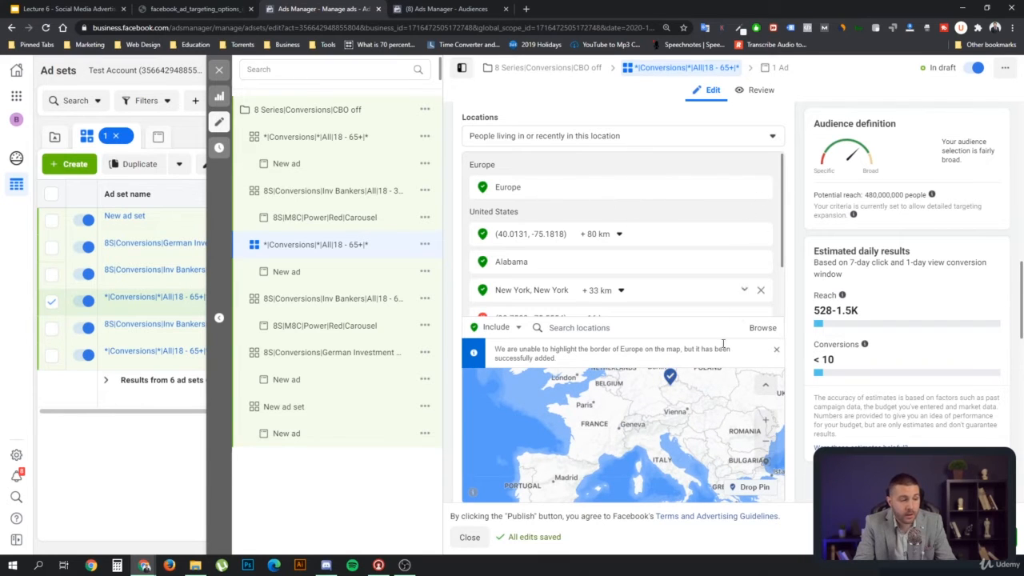
drag(713, 425, 651, 424)
Step: Add the Asia region to the targeted locations and change it to an excluded location
click(581, 328)
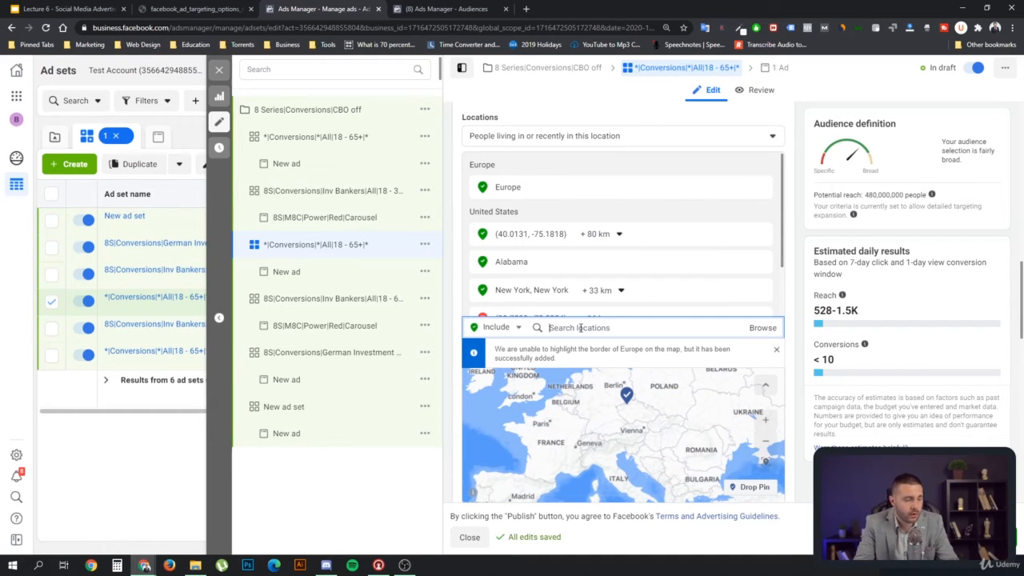
text(asia)
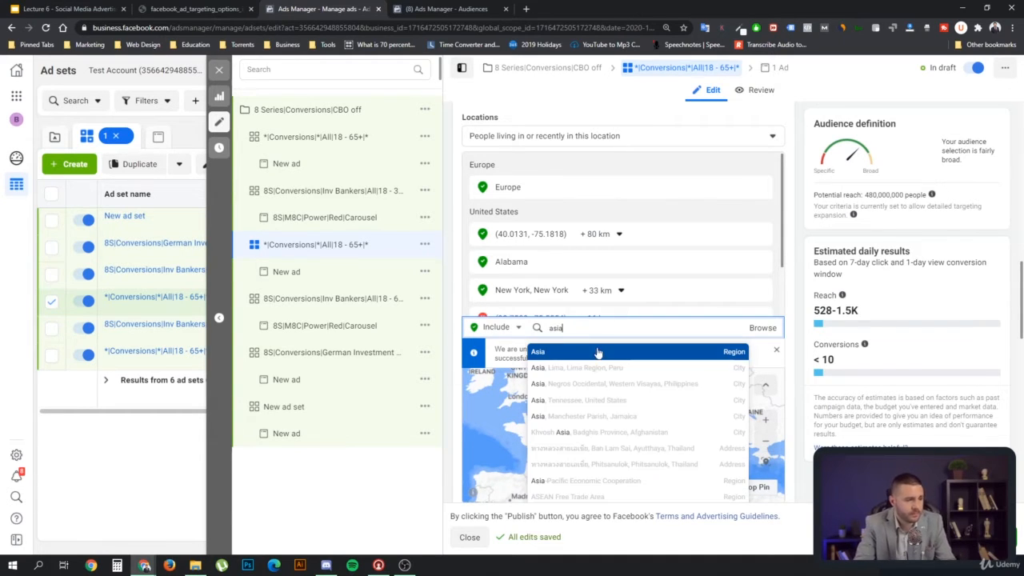
click(606, 353)
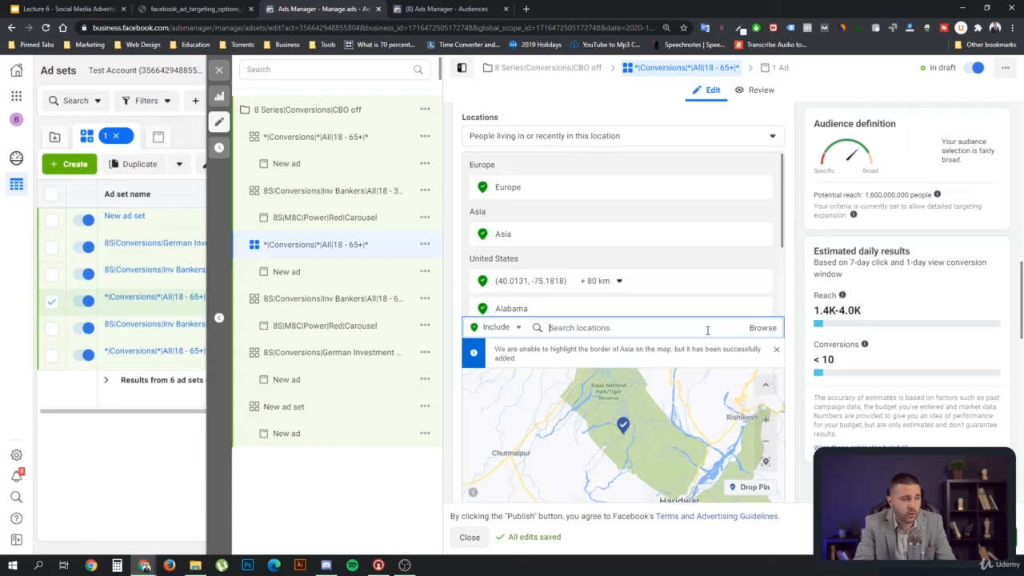
click(744, 235)
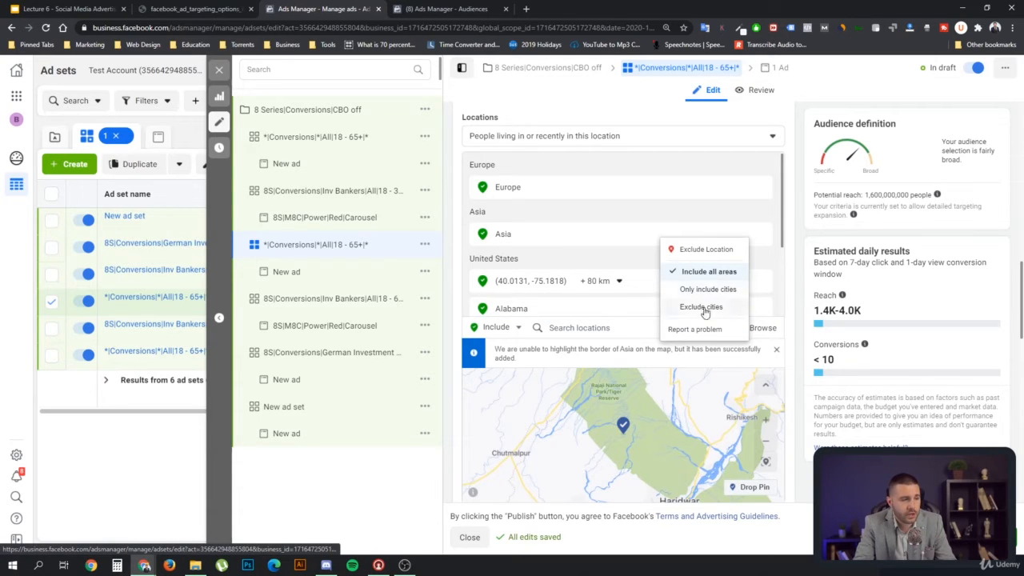
click(693, 252)
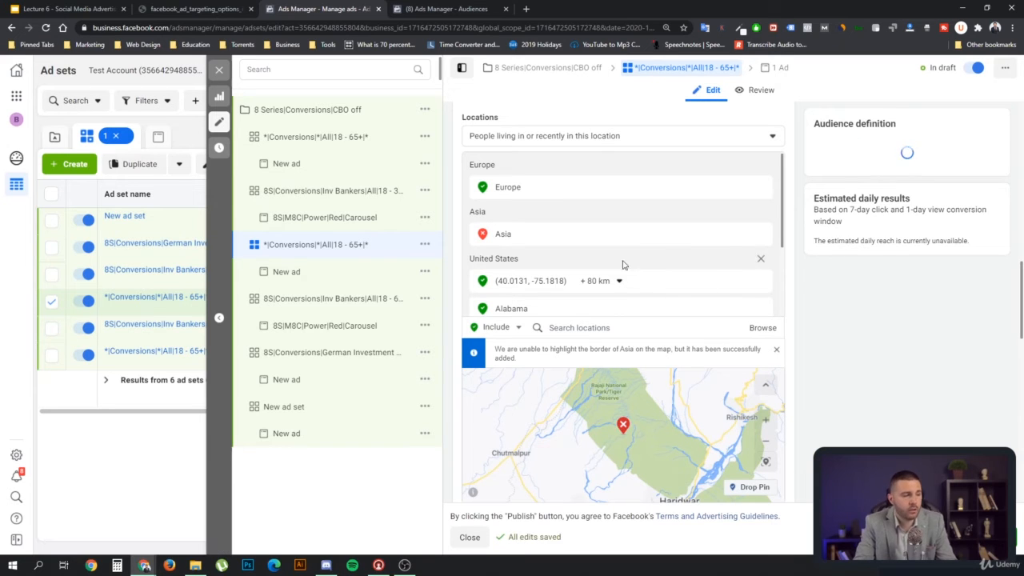
Step: Search the locations for "turkey", include the country Turkey, and view its highlighted area on the map
click(575, 328)
text(t)
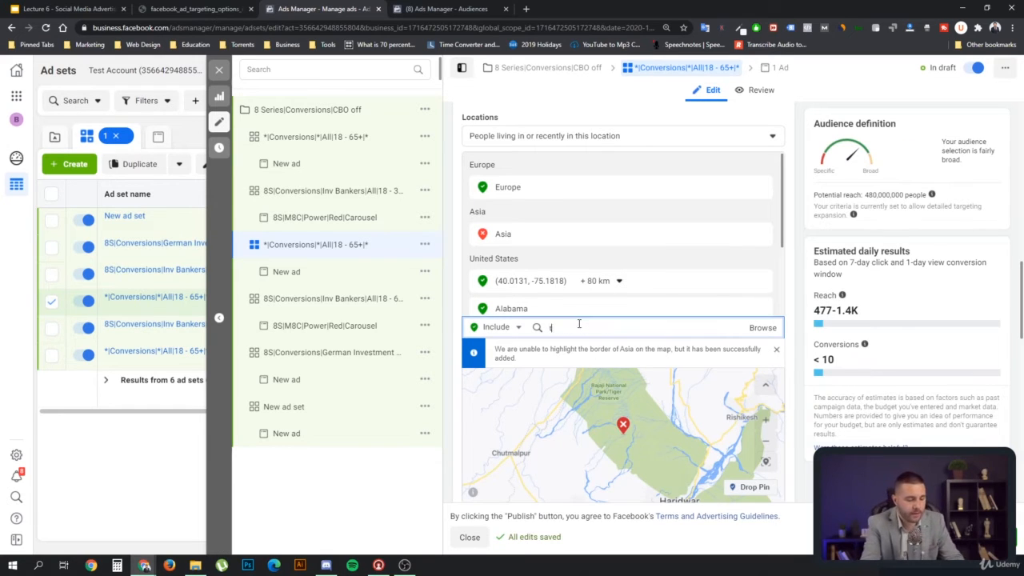
text(urkey)
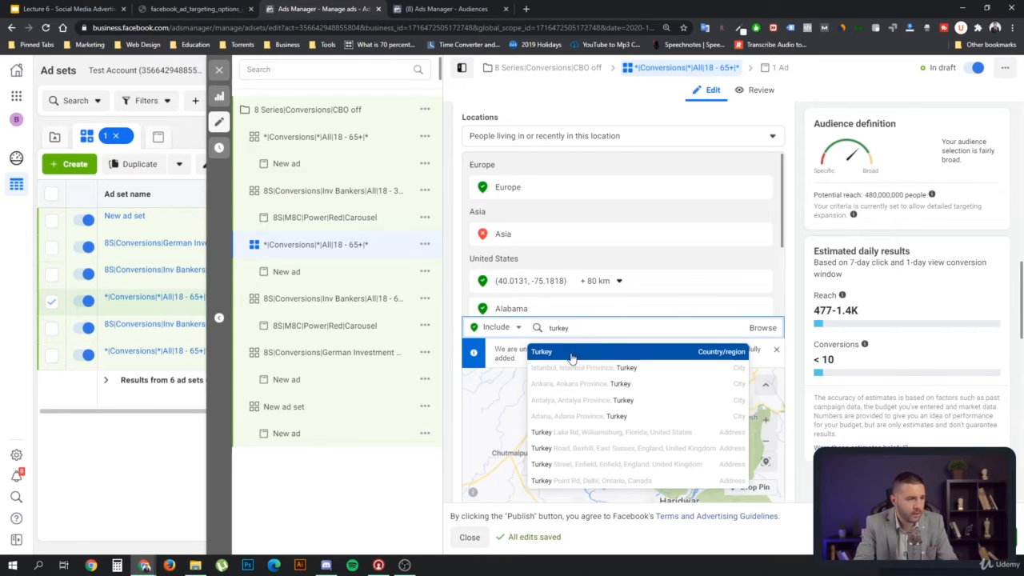
click(571, 353)
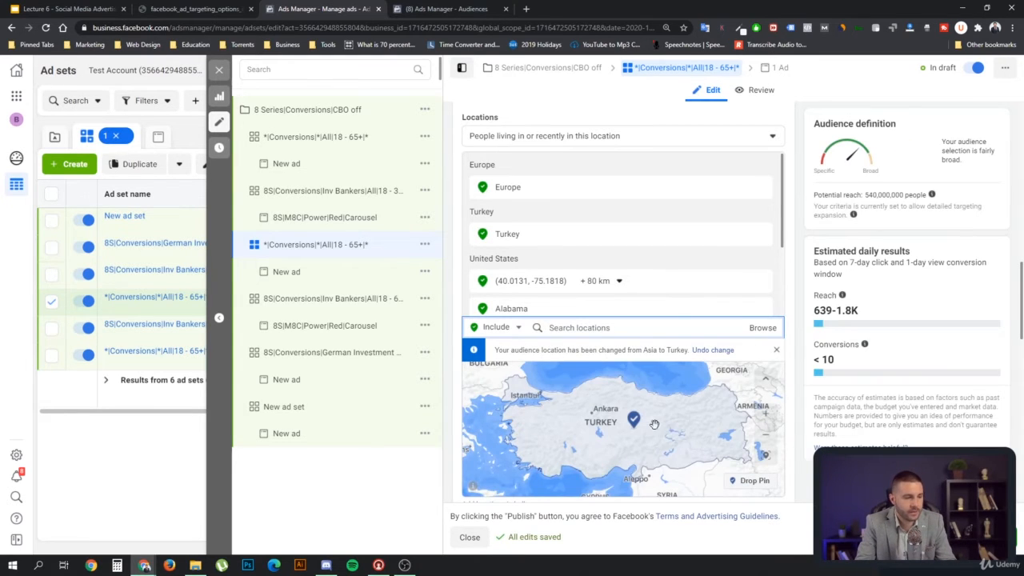
mouse_move(698, 418)
mouse_down()
mouse_move(686, 390)
mouse_move(712, 428)
mouse_move(684, 392)
mouse_move(697, 404)
mouse_up()
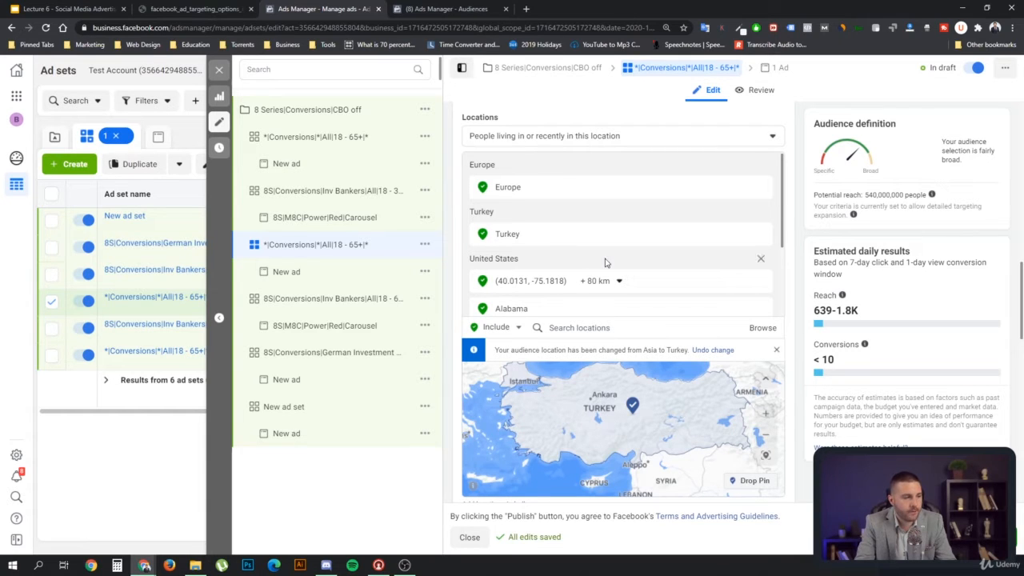
Step: Add the Asia region again in place of Turkey and change it to an excluded location
scroll(605, 263, down, 5)
click(579, 167)
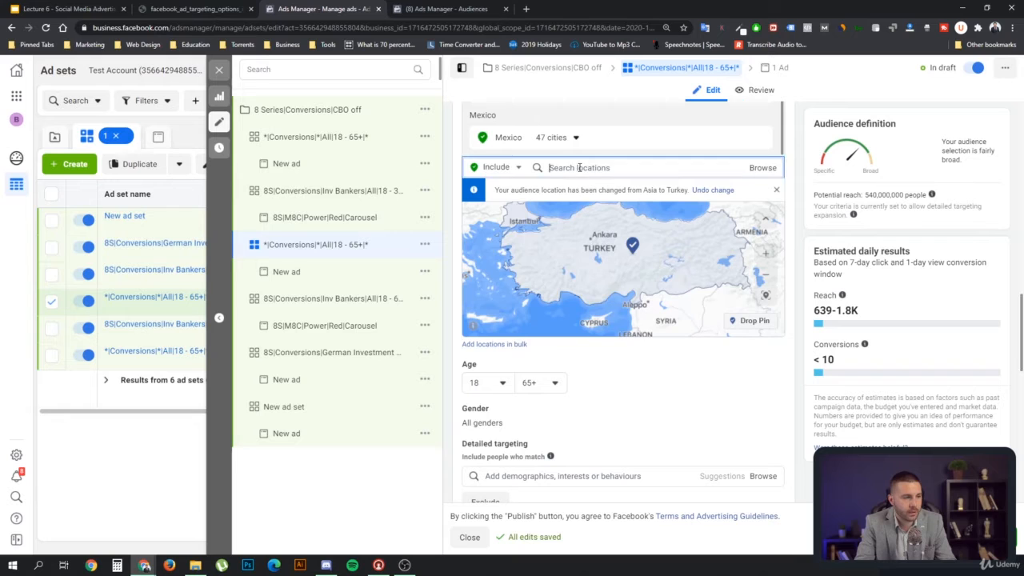
text(asia)
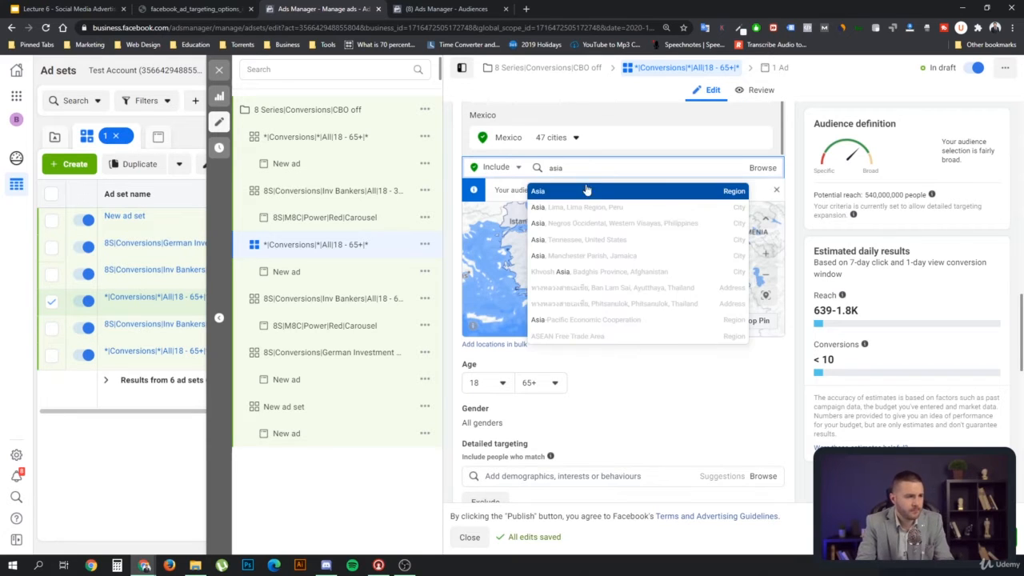
click(552, 202)
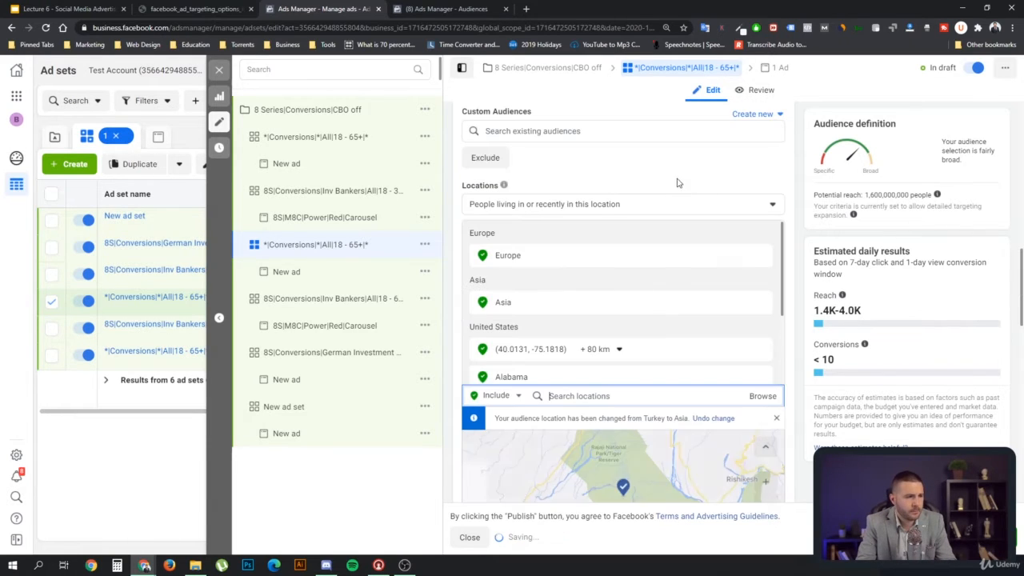
click(744, 302)
click(705, 318)
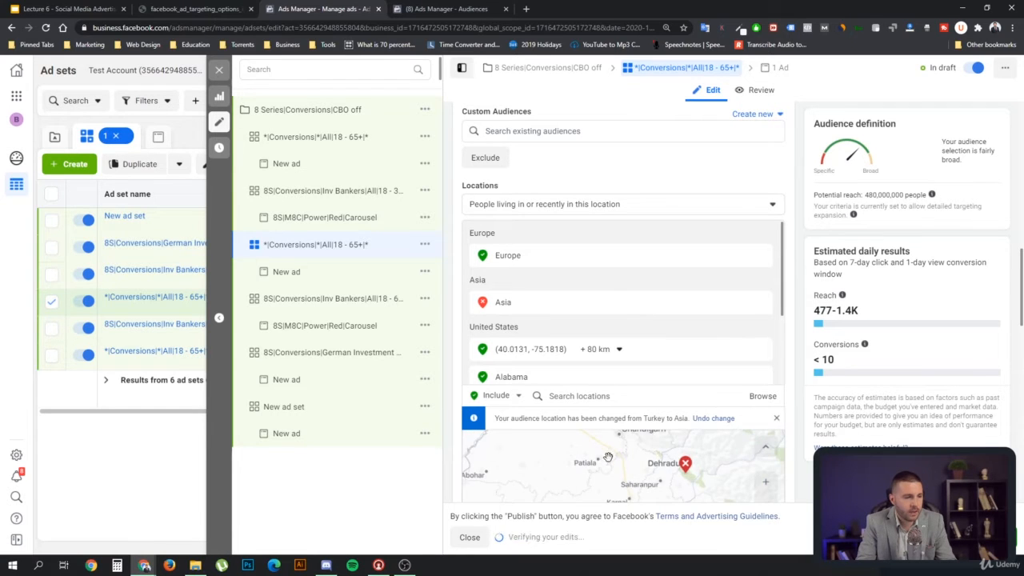
Step: Examine the border area between Europe and Asia on the map, around Turkey and the Sea of Marmara
scroll(609, 458, down, 3)
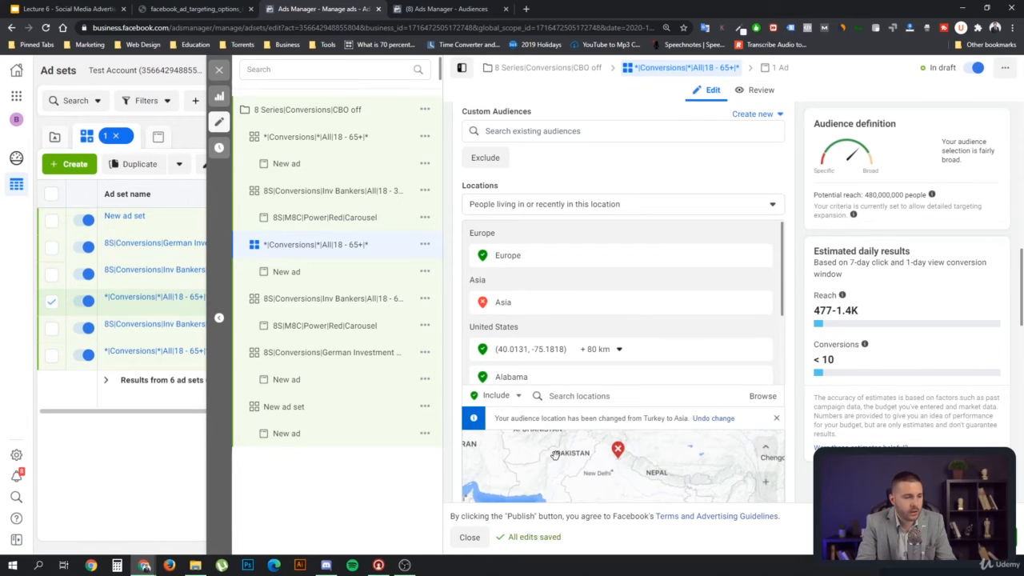
scroll(554, 454, down, 3)
scroll(609, 480, down, 1)
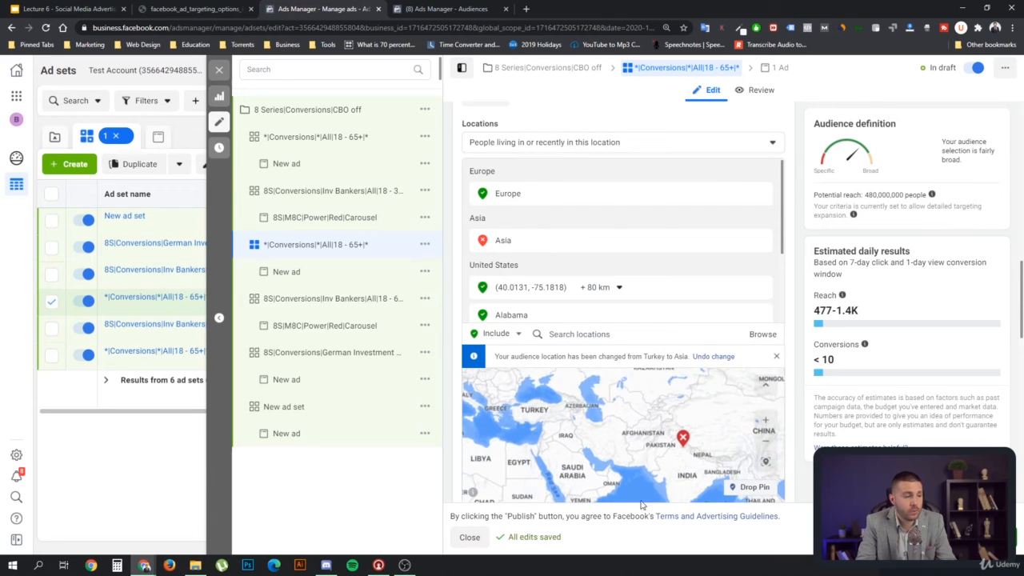
drag(586, 408, 611, 422)
scroll(557, 446, up, 5)
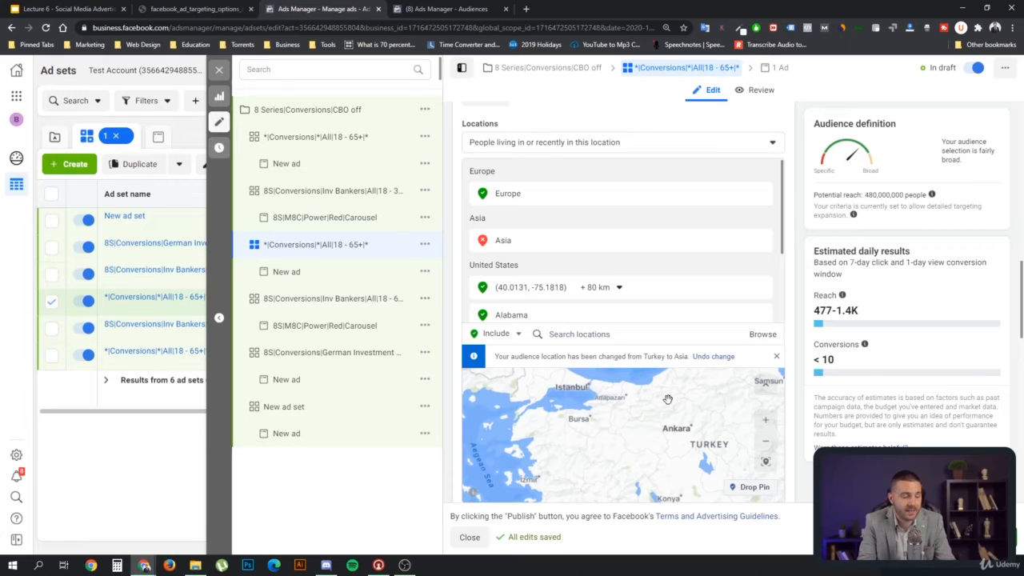
scroll(574, 411, up, 3)
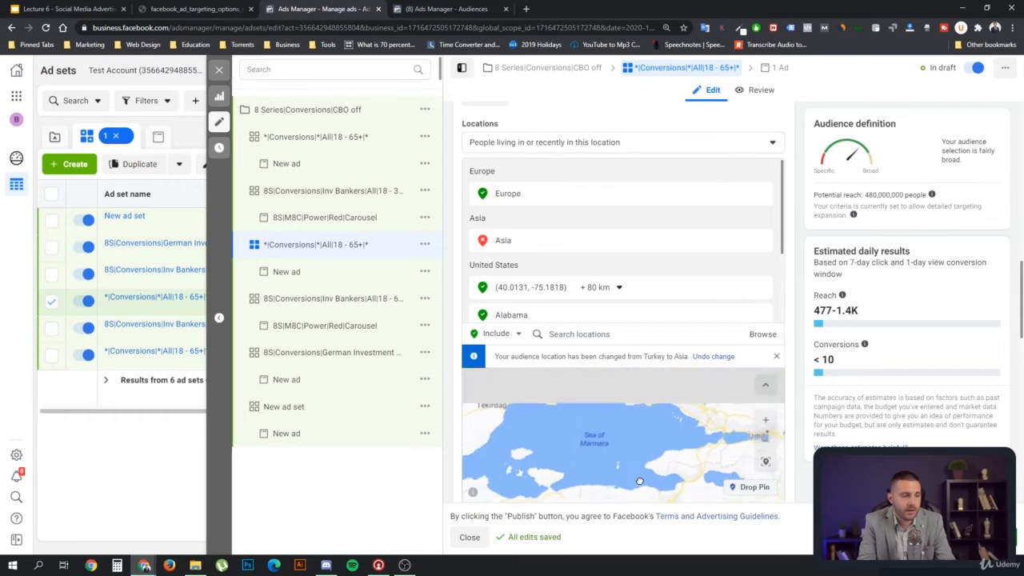
Step: Examine the map around Istanbul and the Bosphorus, where the European and Asian sides meet
drag(683, 418, 642, 432)
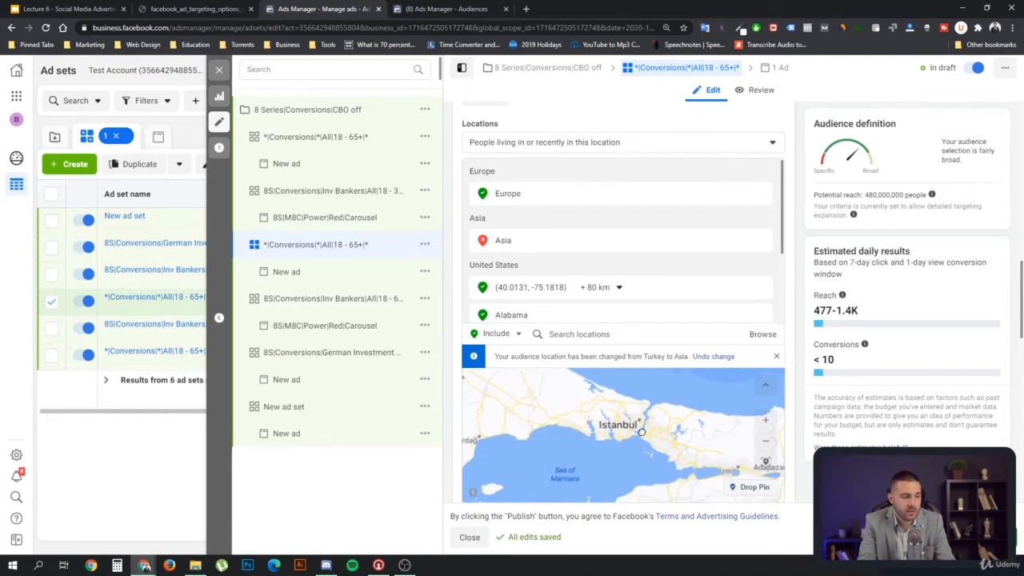
scroll(642, 429, up, 3)
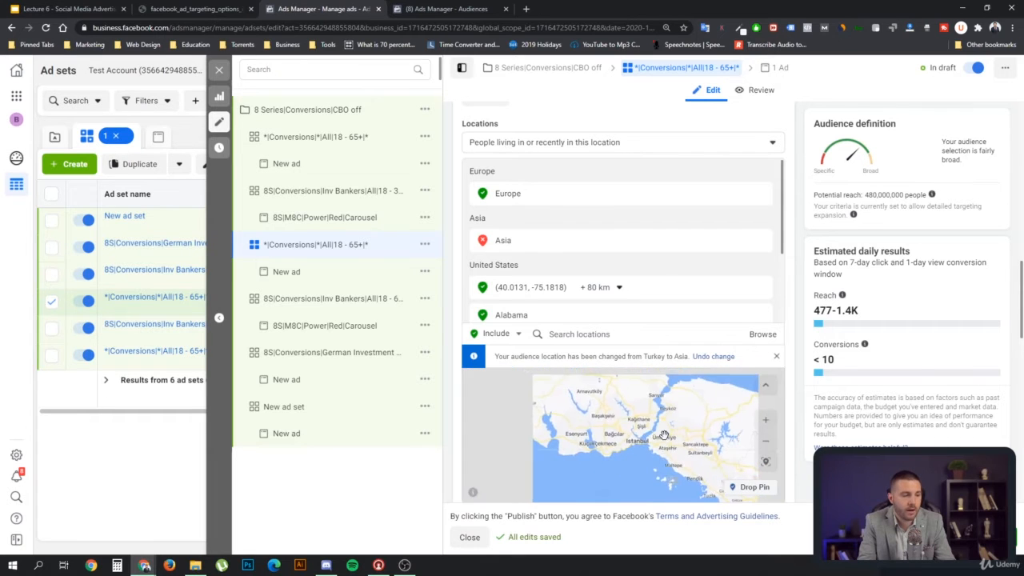
drag(665, 439, 686, 461)
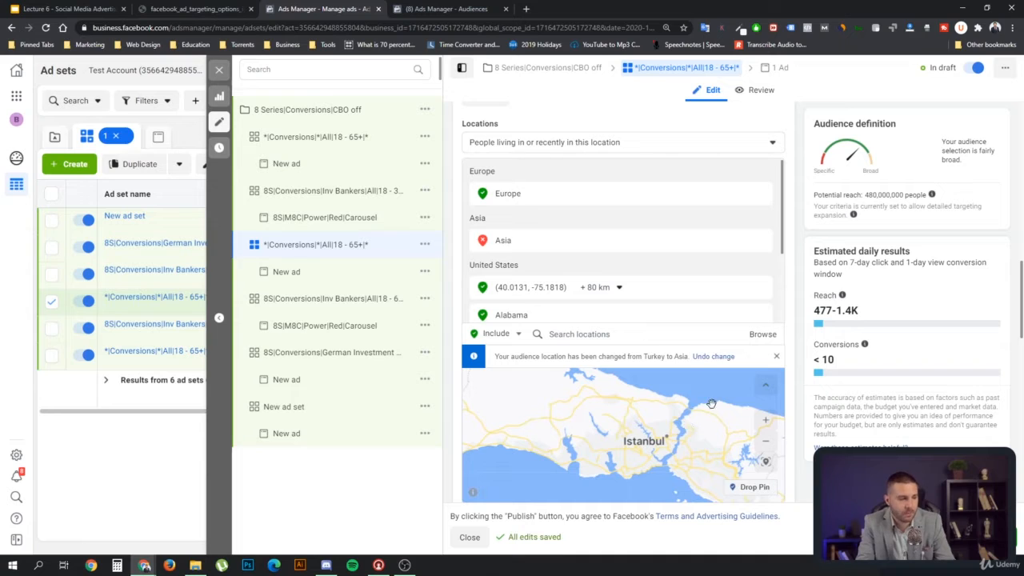
scroll(630, 295, down, 3)
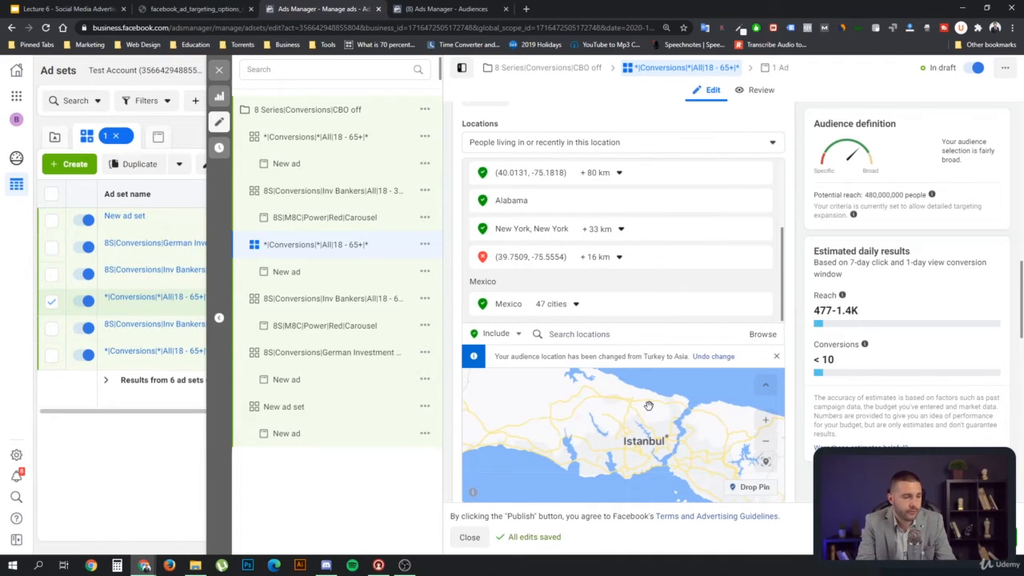
scroll(649, 406, down, 1)
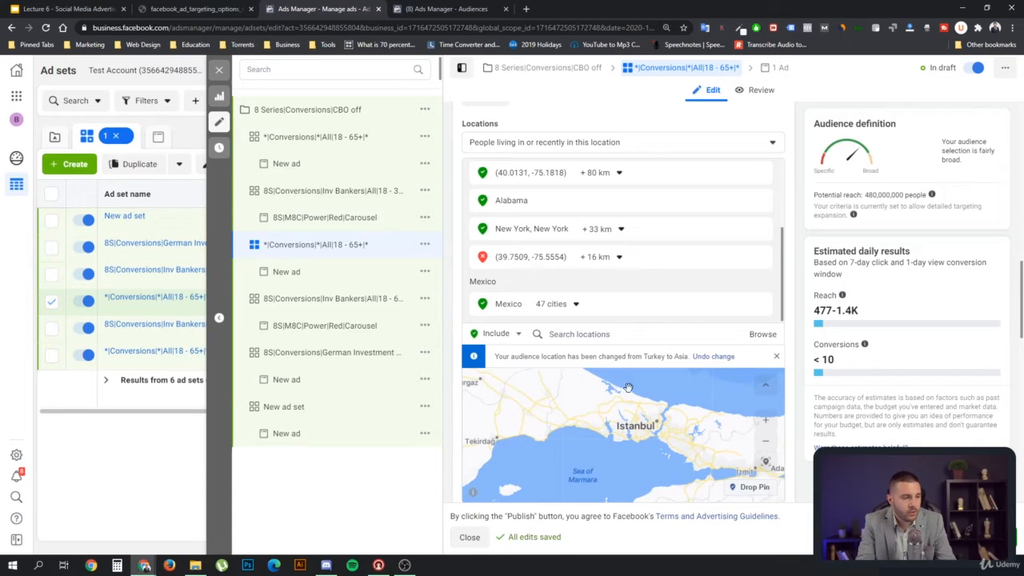
scroll(627, 390, down, 1)
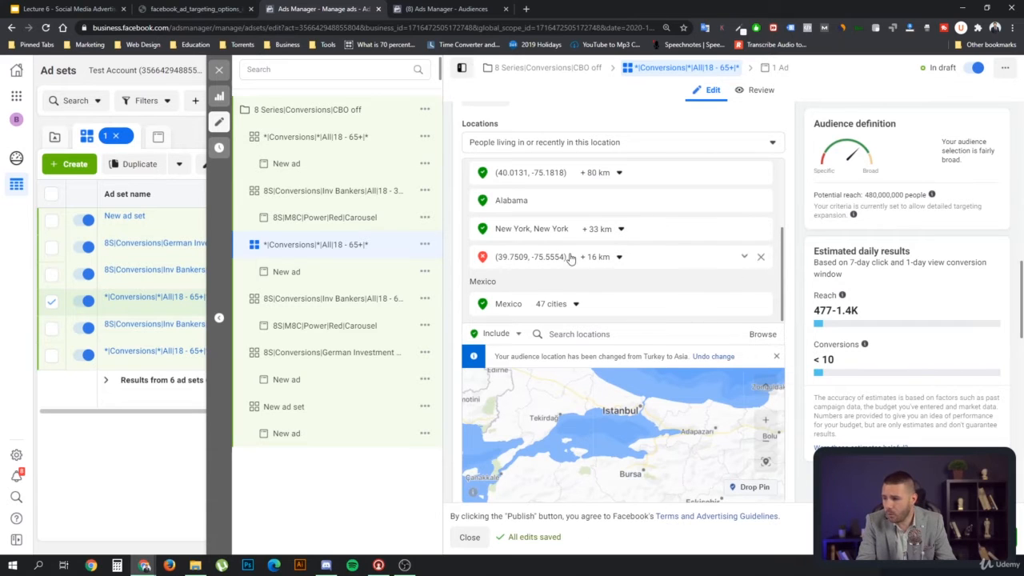
Step: Start adding locations in bulk with the location type set to Counties or regions
scroll(699, 296, down, 2)
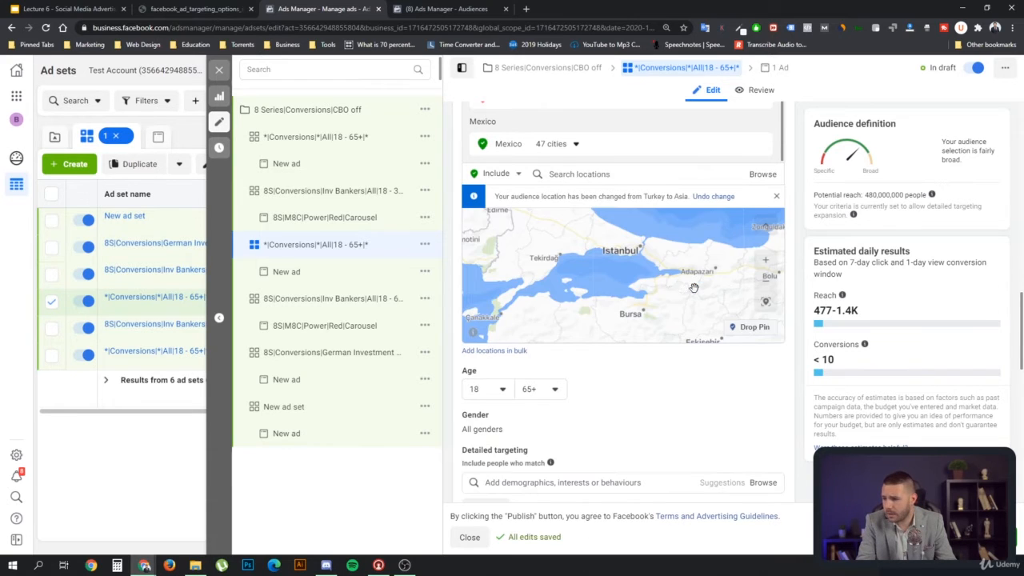
click(514, 354)
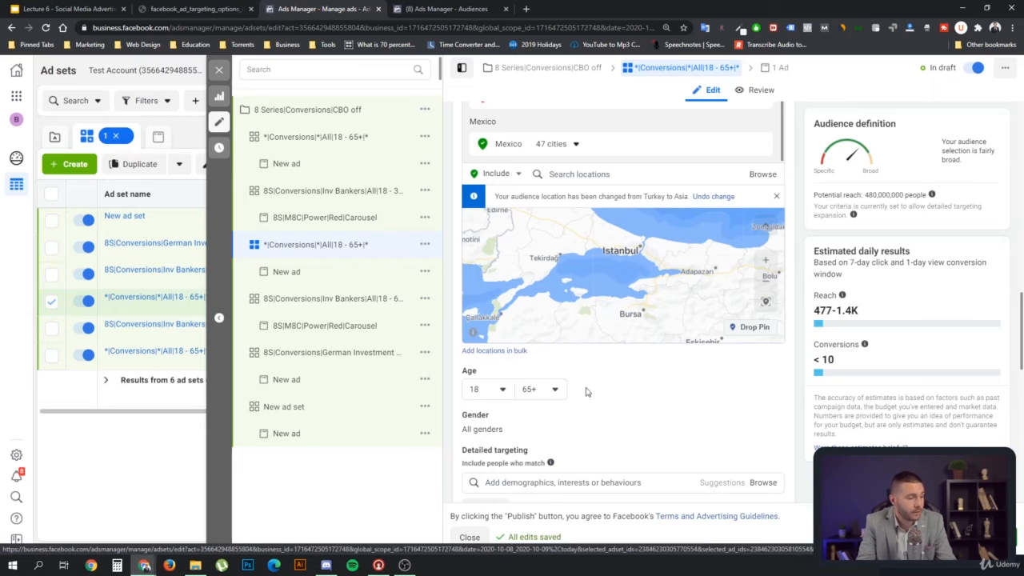
click(425, 260)
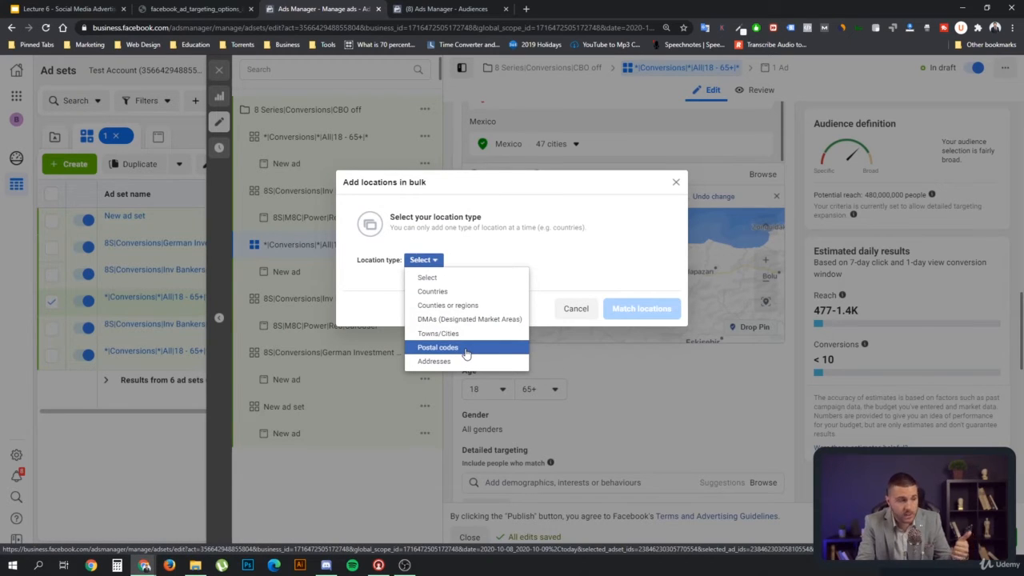
click(470, 308)
click(416, 274)
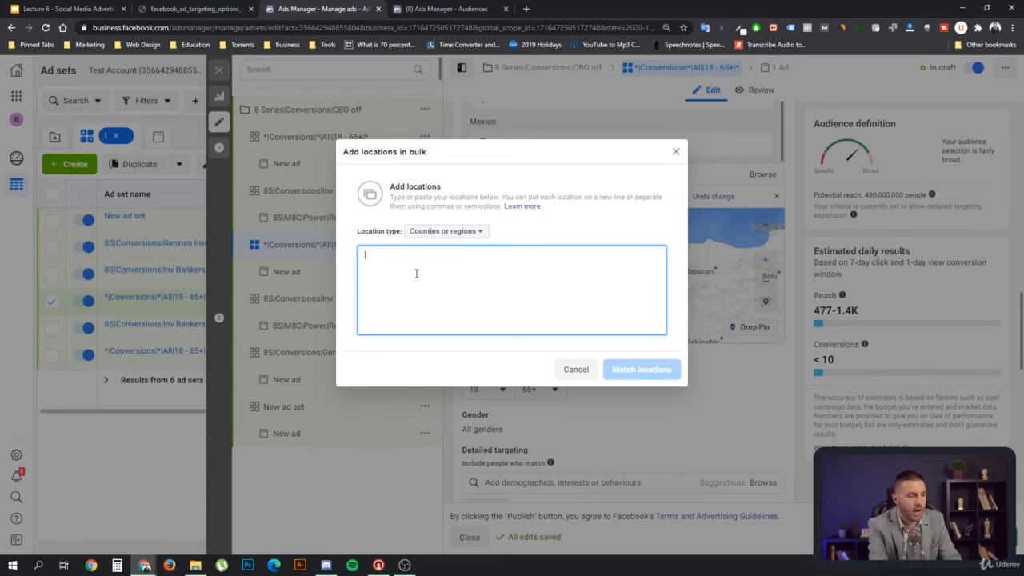
Step: Enter California, Canada, Ontario, Catalonia, Lombady and France on separate lines as bulk locations and match them
text(California)
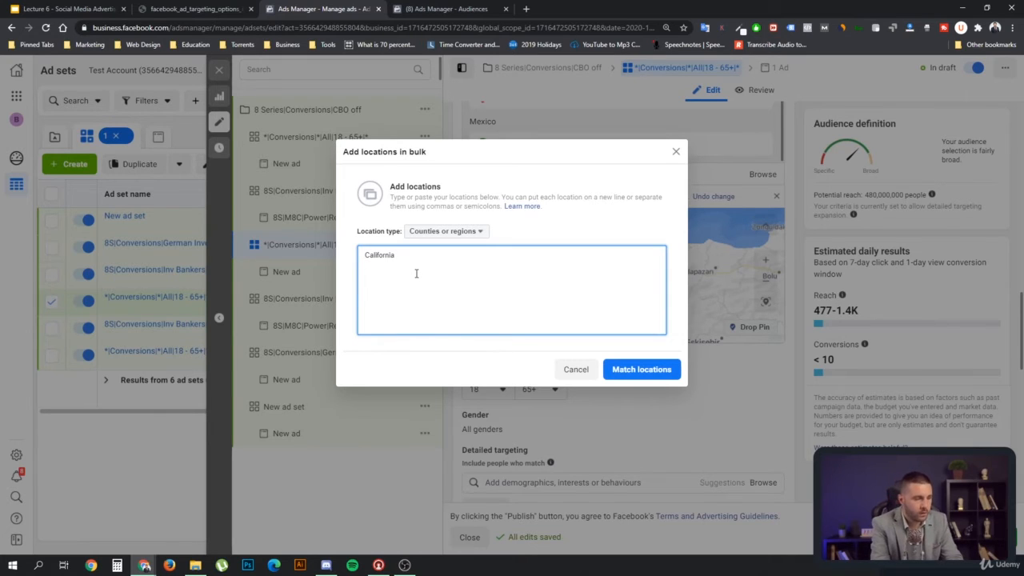
text(nata)
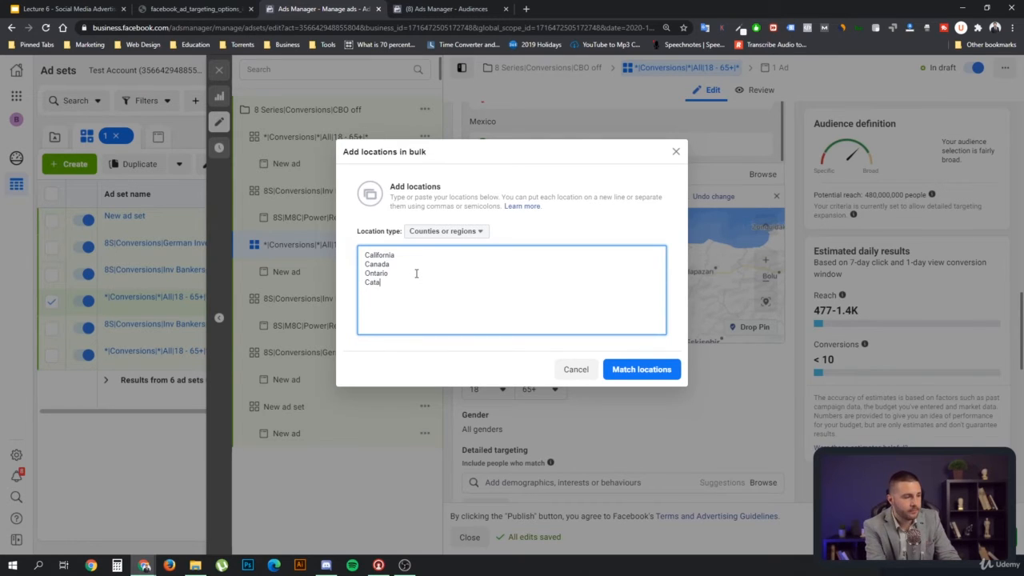
text(nia)
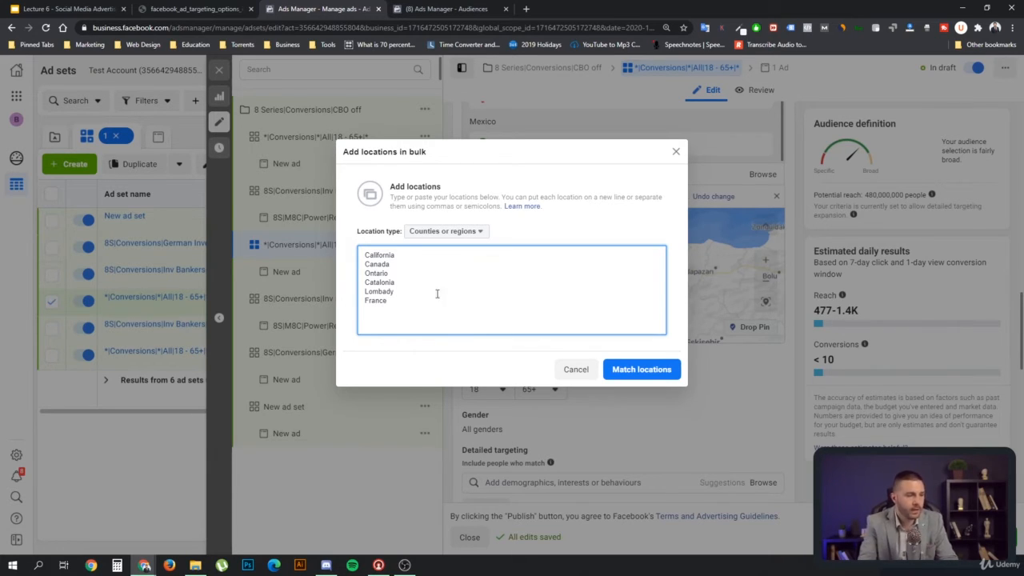
click(641, 370)
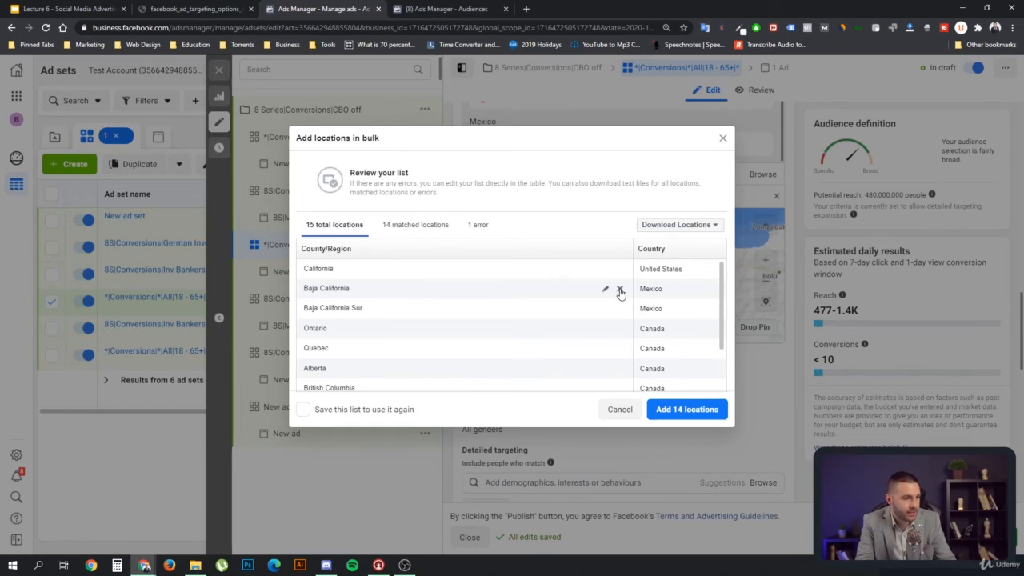
Step: Remove Baja California and Baja California Sur from the bulk list and review the remaining entries
click(620, 290)
click(618, 289)
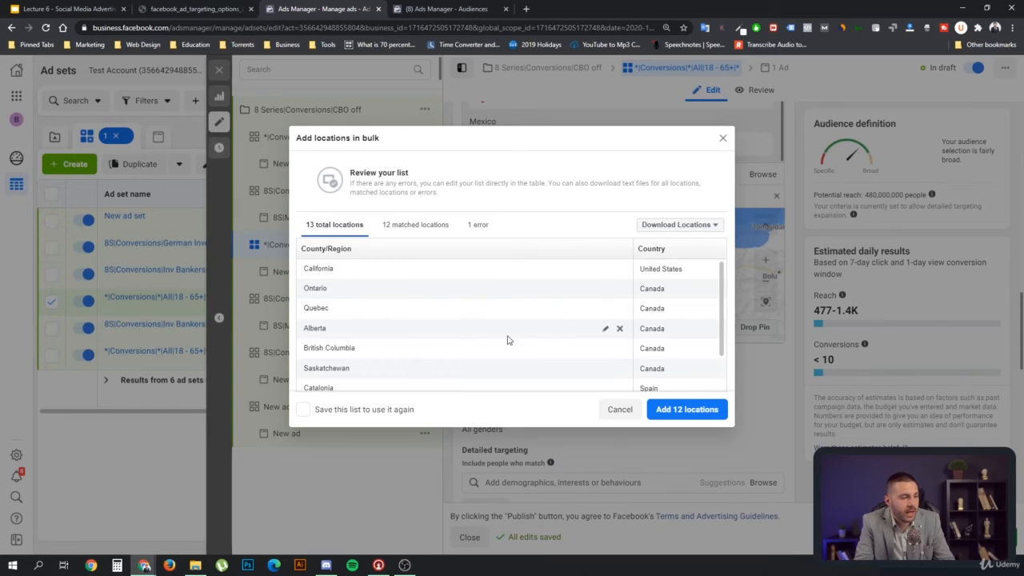
scroll(611, 332, down, 1)
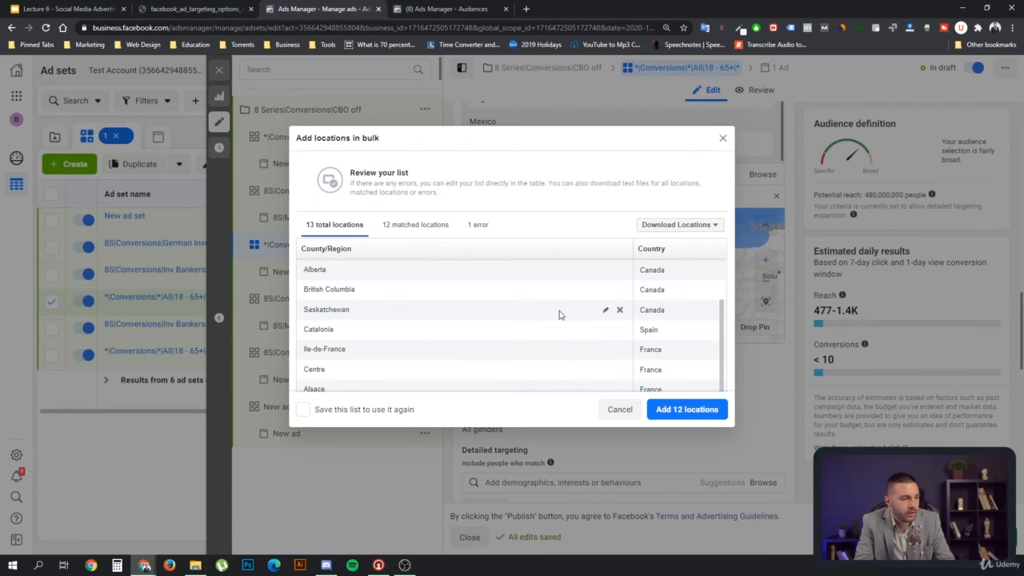
scroll(556, 314, up, 1)
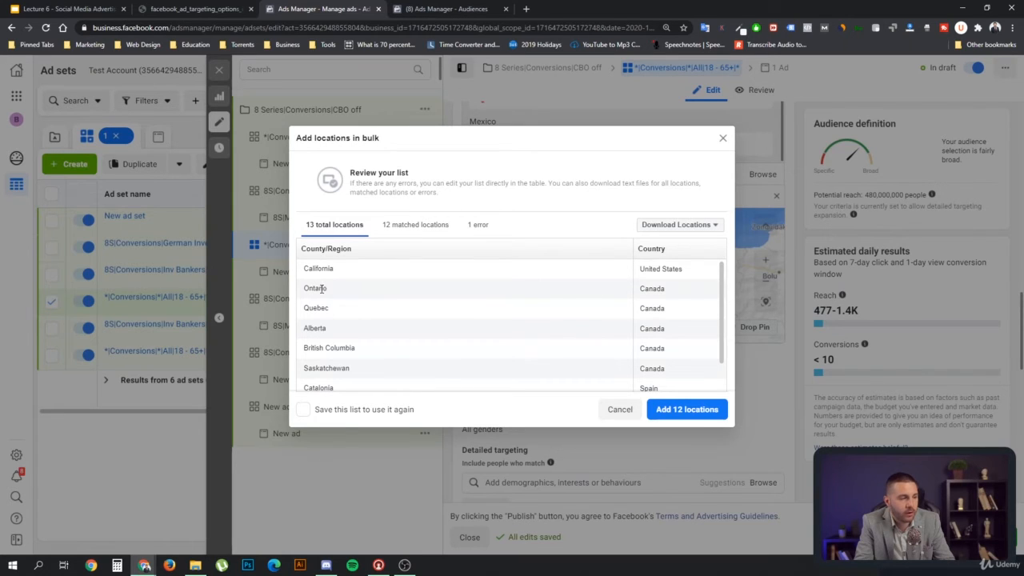
scroll(624, 309, down, 1)
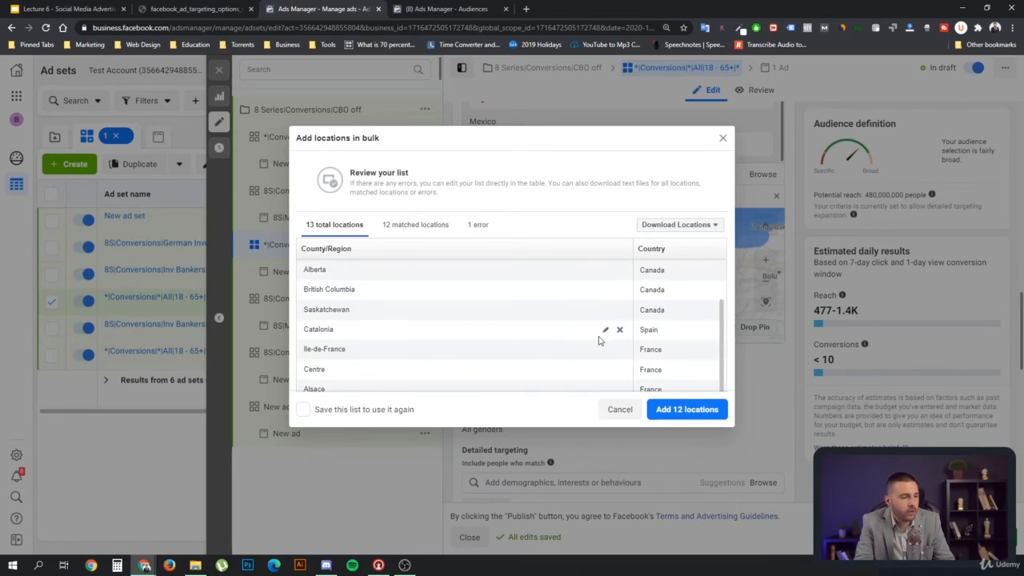
scroll(583, 345, up, 1)
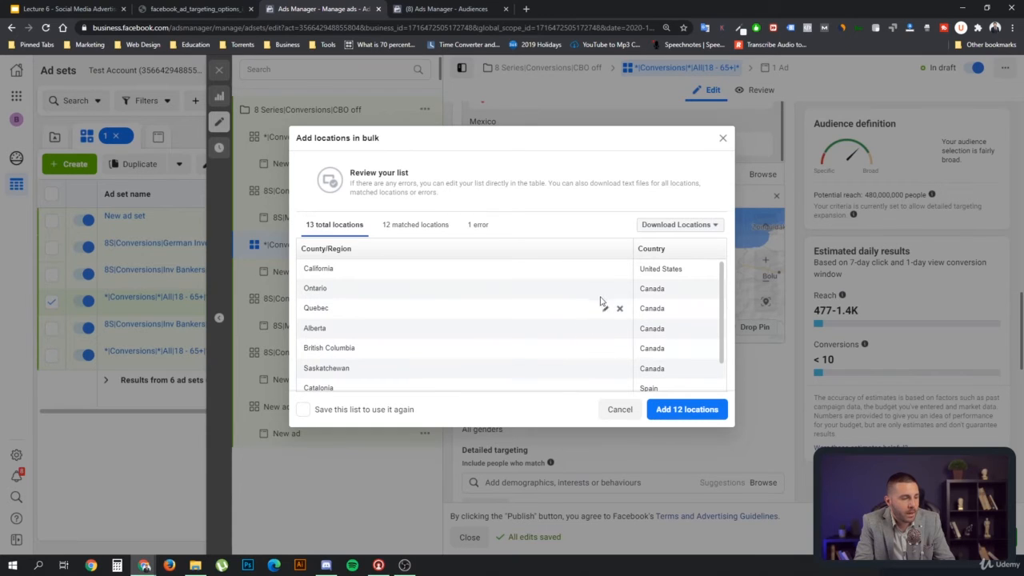
scroll(357, 314, down, 1)
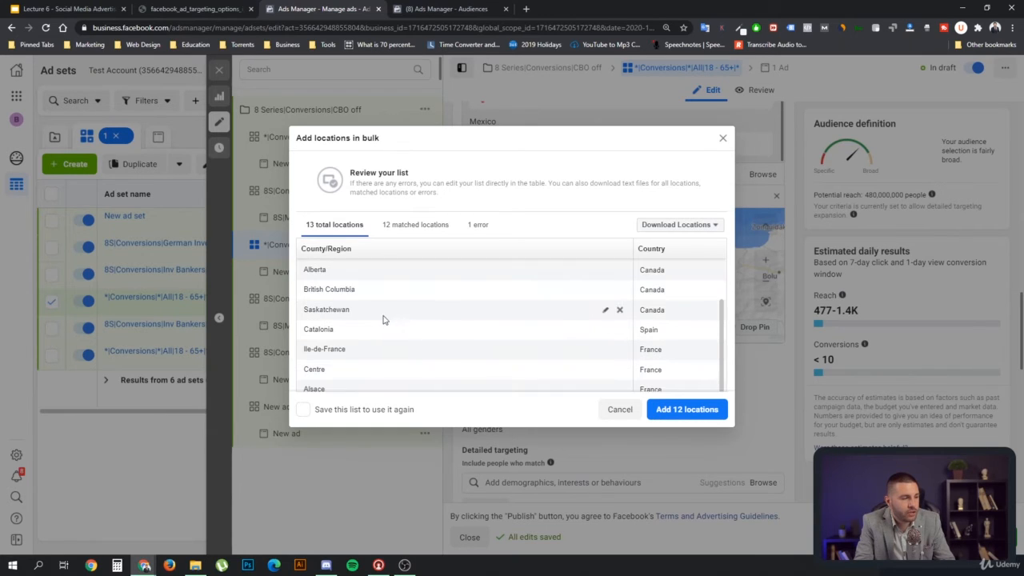
scroll(376, 345, down, 2)
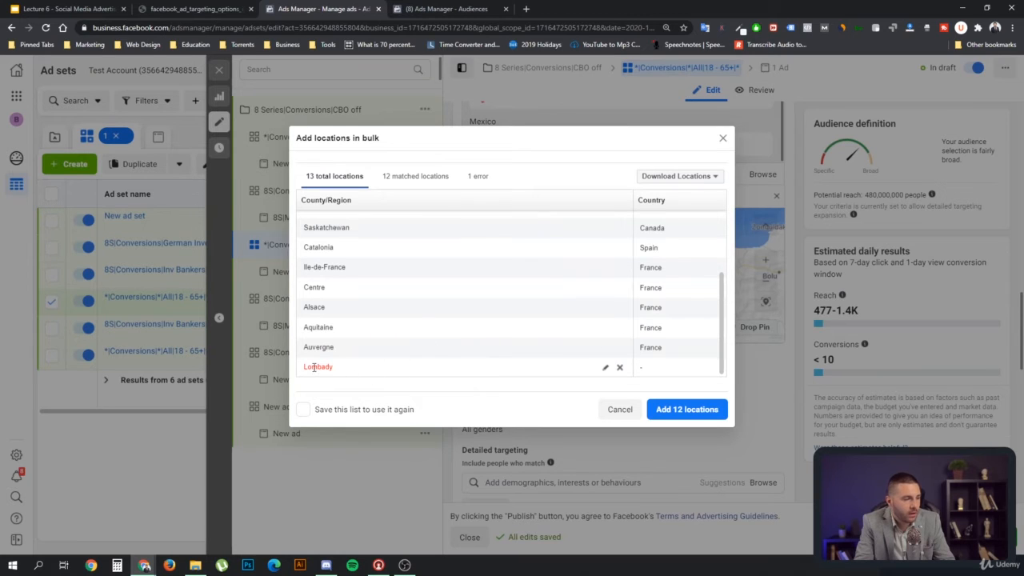
Step: Check the unmatched "Lombady" entry at the end of the bulk list and remove it
drag(305, 367, 345, 376)
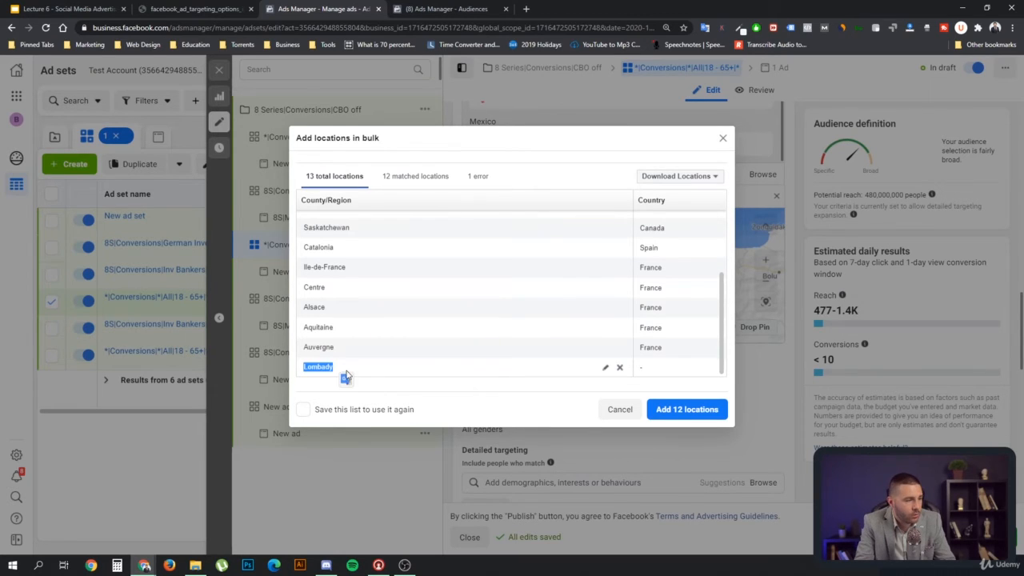
click(353, 369)
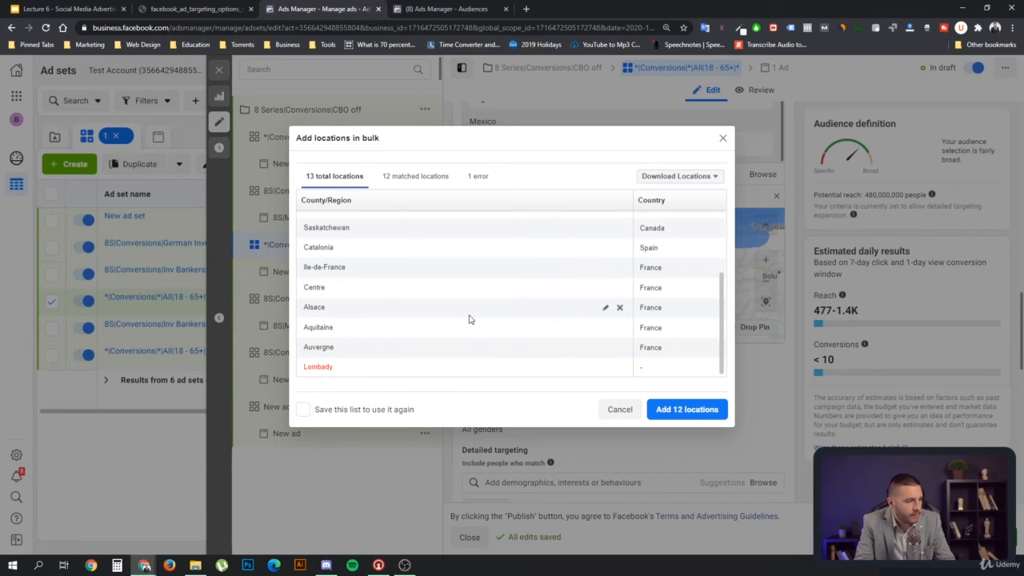
scroll(469, 318, up, 2)
scroll(448, 328, down, 2)
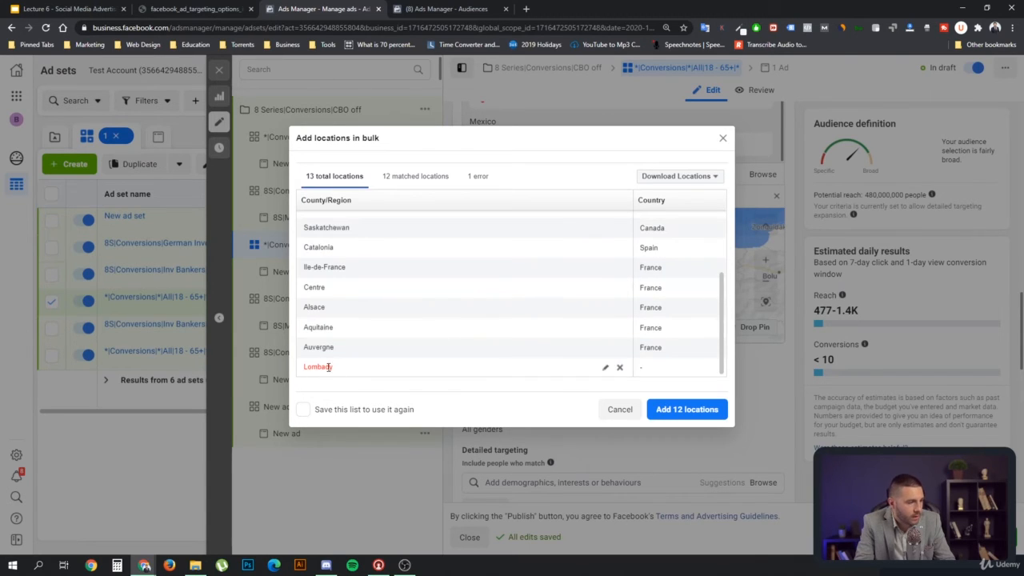
drag(329, 367, 324, 368)
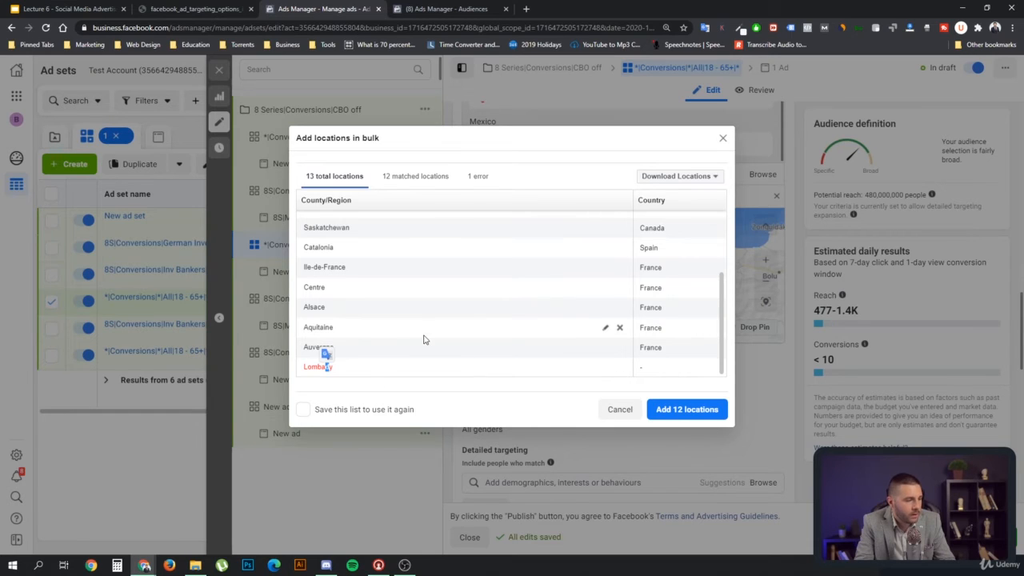
scroll(436, 328, up, 2)
scroll(513, 324, down, 2)
click(620, 368)
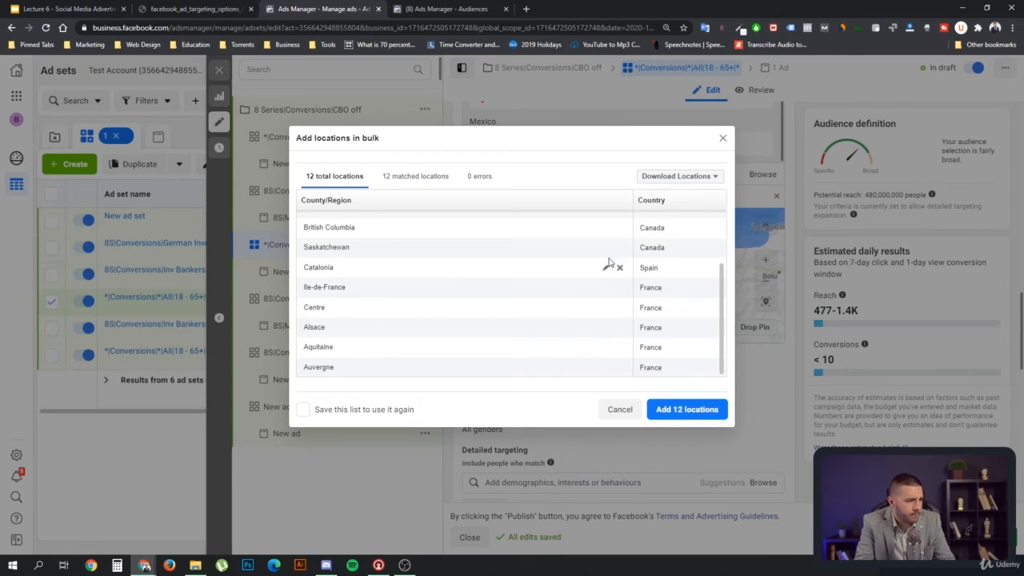
Step: Remove the French regions Ile-de-France, Centre, Alsace, Aquitaine and Auvergne from the bulk list
scroll(687, 295, up, 4)
scroll(624, 312, down, 4)
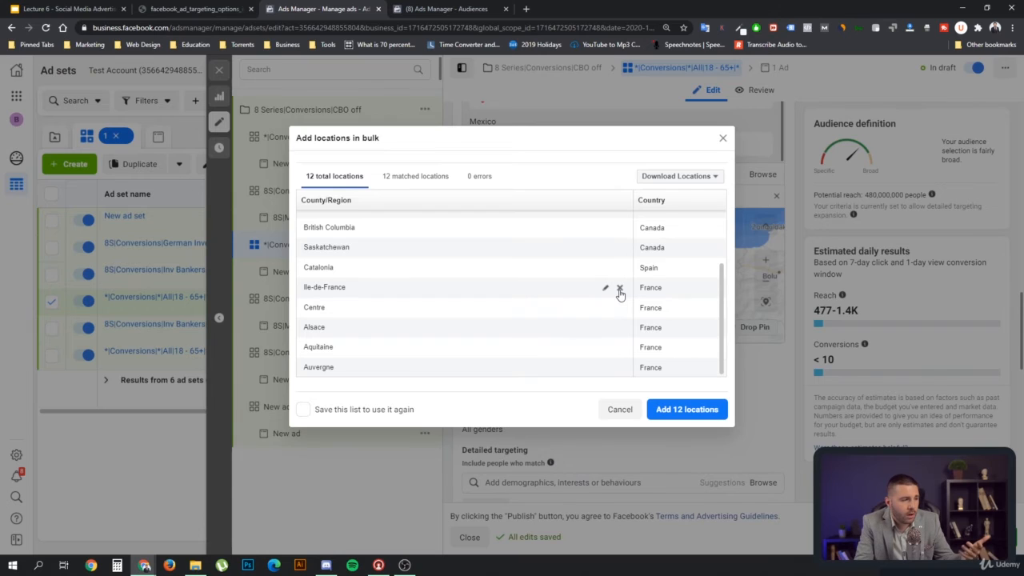
click(620, 289)
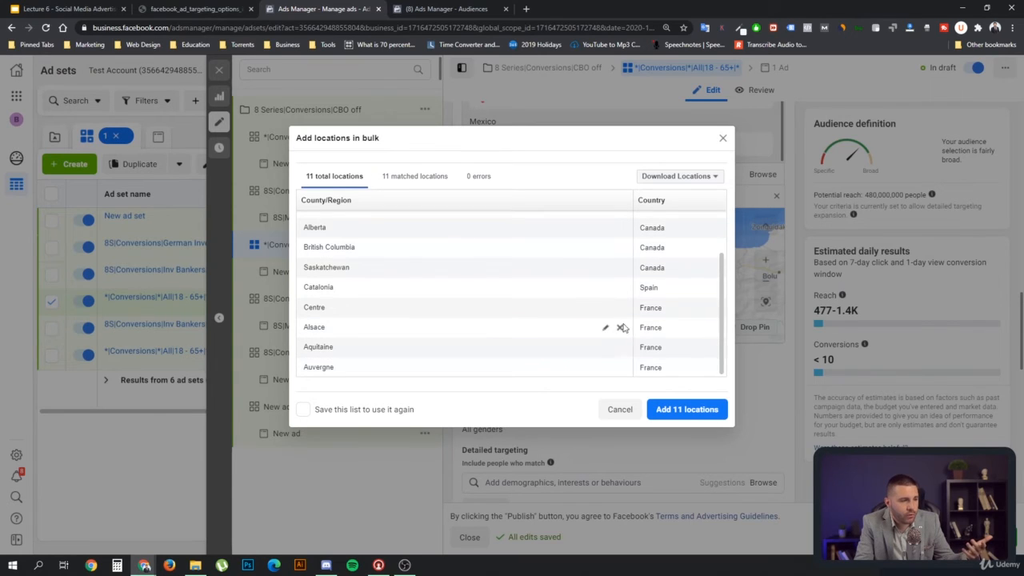
click(619, 308)
click(620, 330)
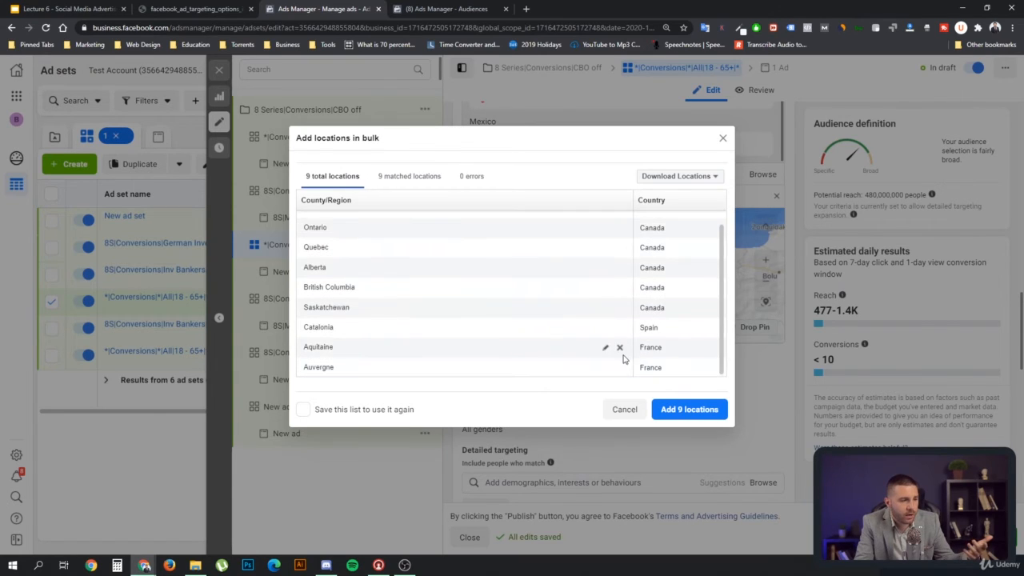
click(620, 349)
click(620, 361)
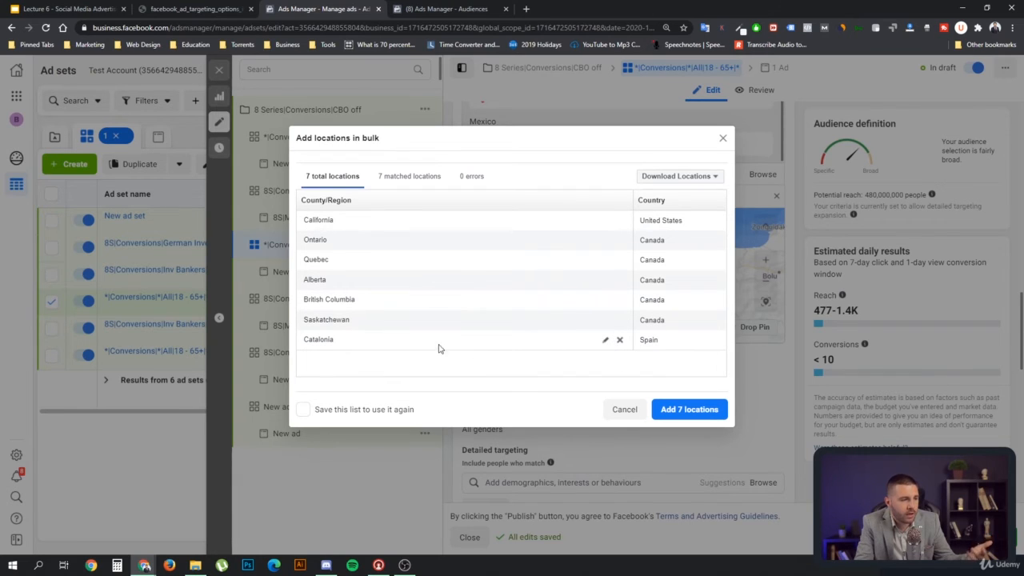
Step: Remove the Canadian regions Saskatchewan, British Columbia, Alberta and Quebec from the bulk list
drag(343, 345, 304, 343)
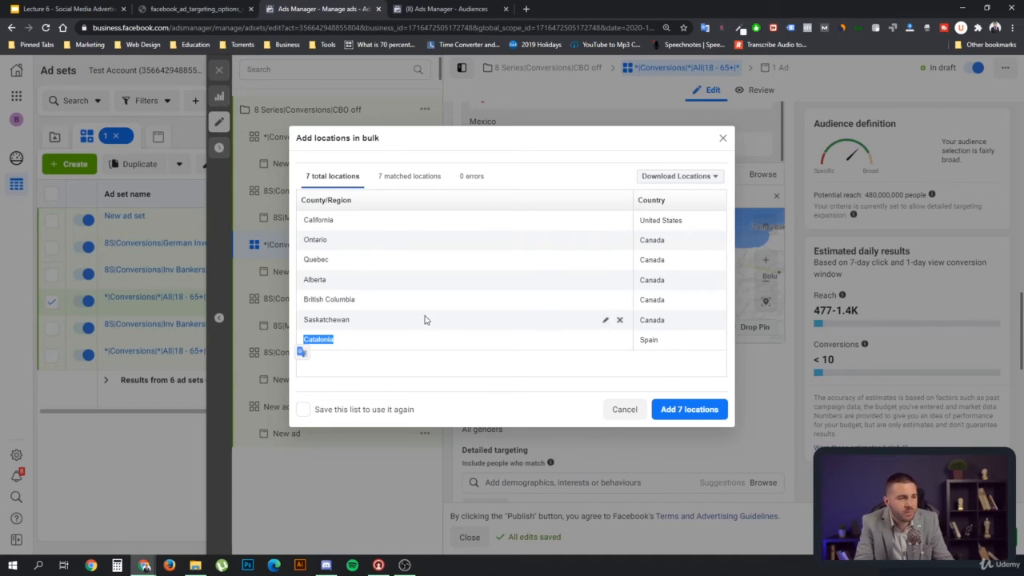
click(619, 320)
click(620, 300)
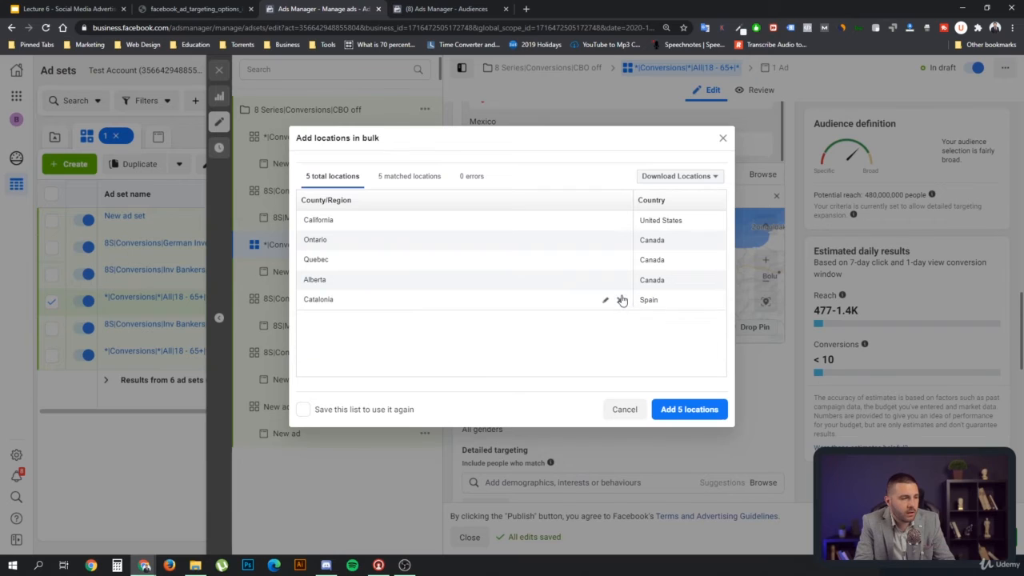
click(620, 279)
click(621, 259)
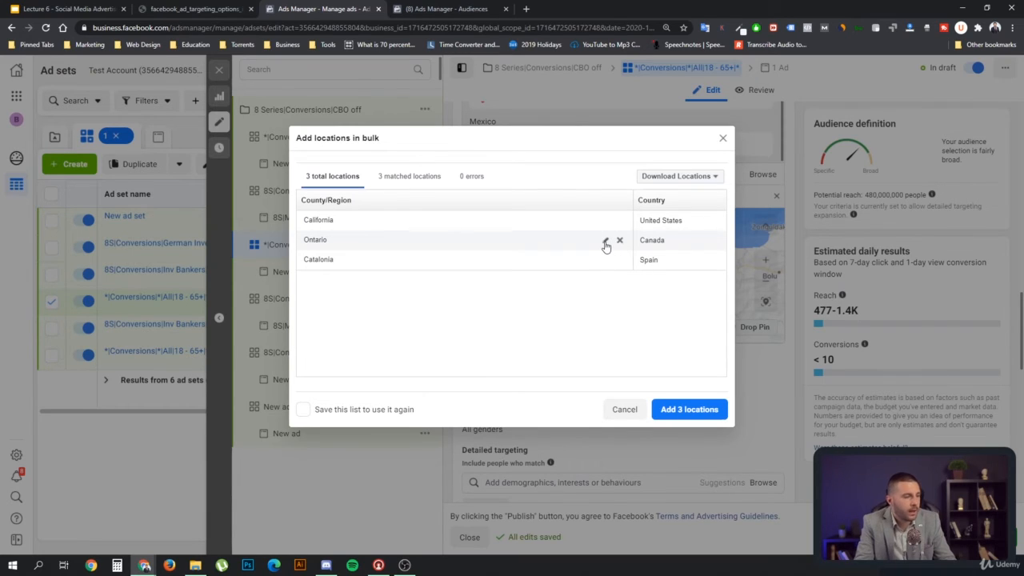
Step: Replace Ontario with Lombardy, Italy in the bulk list and add the three matched locations to the ad set
click(605, 244)
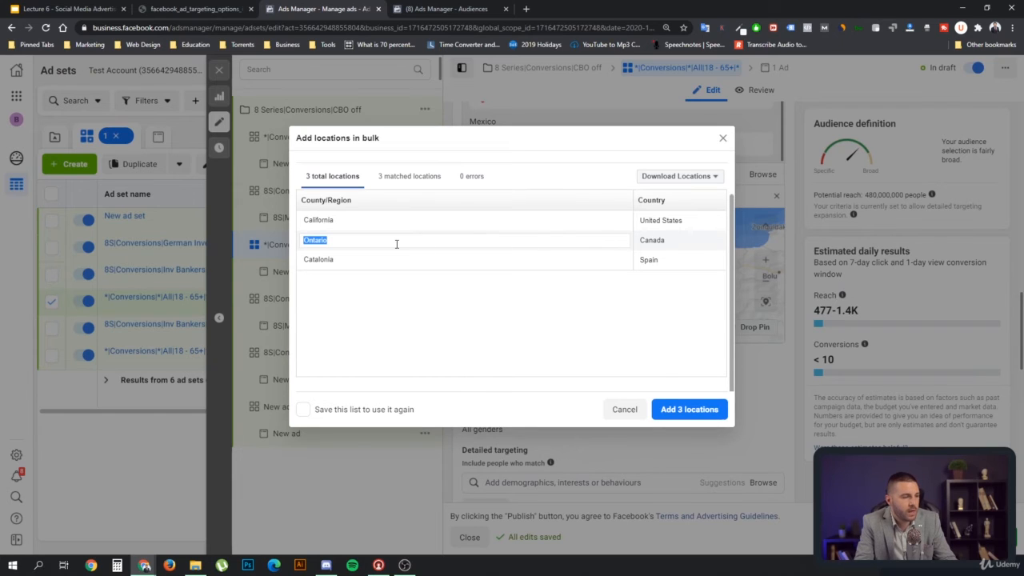
text(Lombardy)
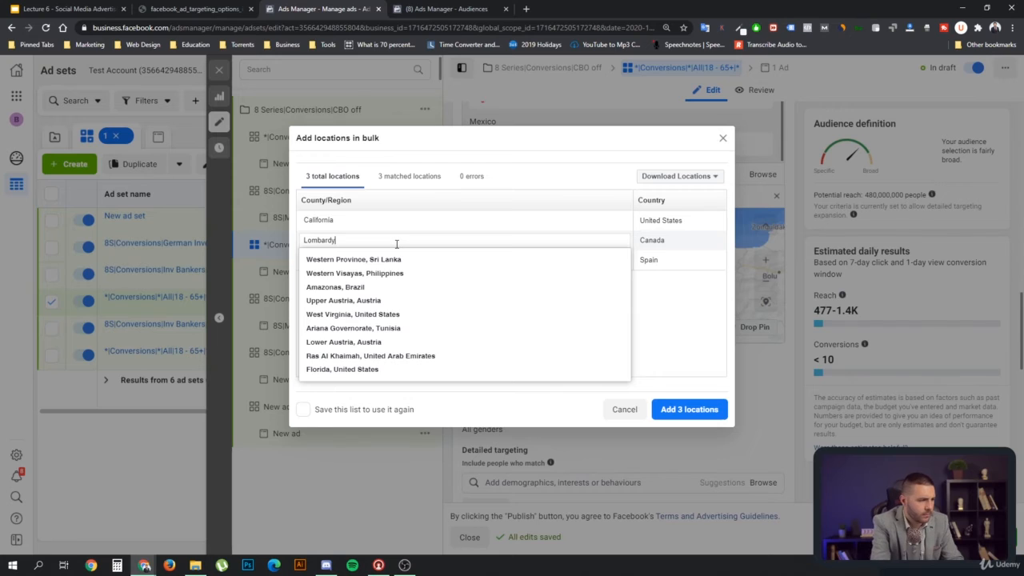
click(369, 261)
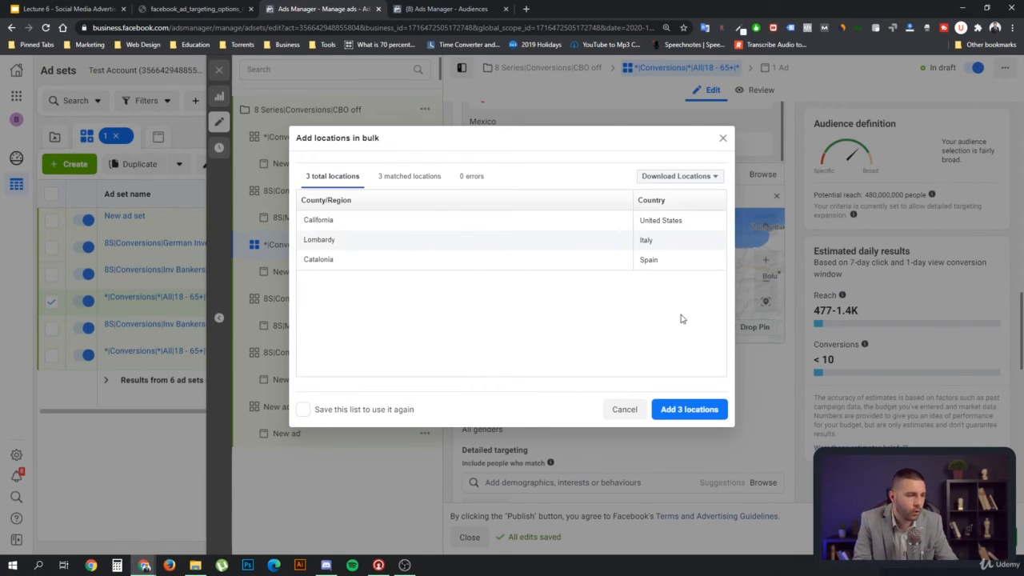
click(689, 410)
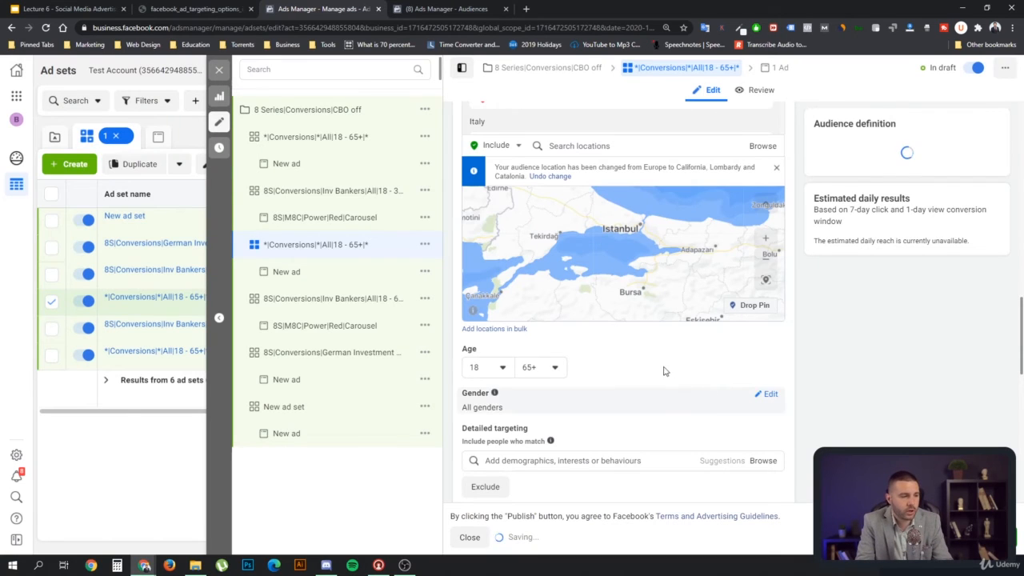
Step: Clear all included and excluded locations from the ad set, including Asia, the United States entries and Mexico
scroll(706, 362, up, 3)
scroll(710, 364, down, 1)
scroll(712, 352, up, 3)
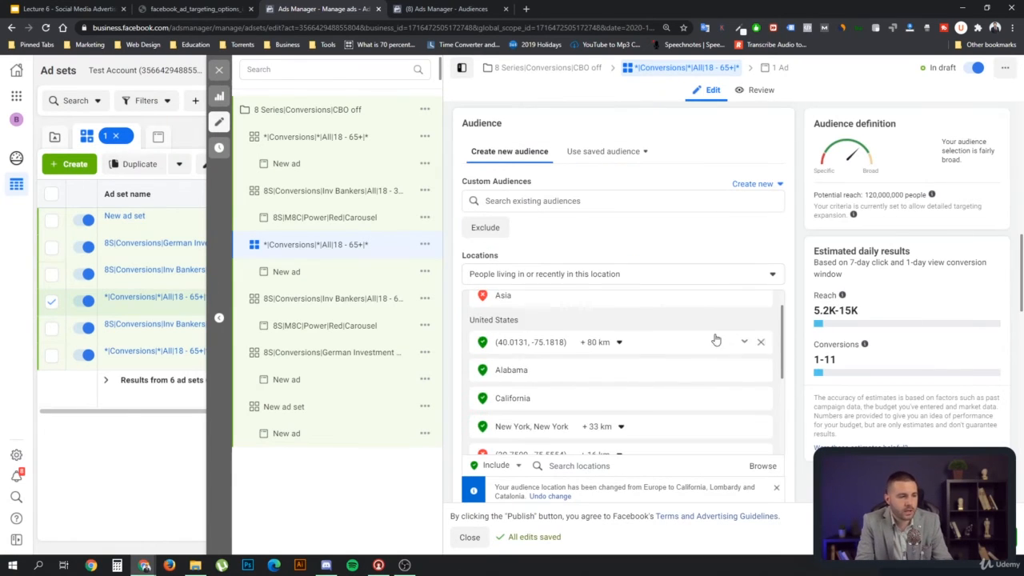
scroll(684, 240, down, 1)
scroll(731, 263, up, 1)
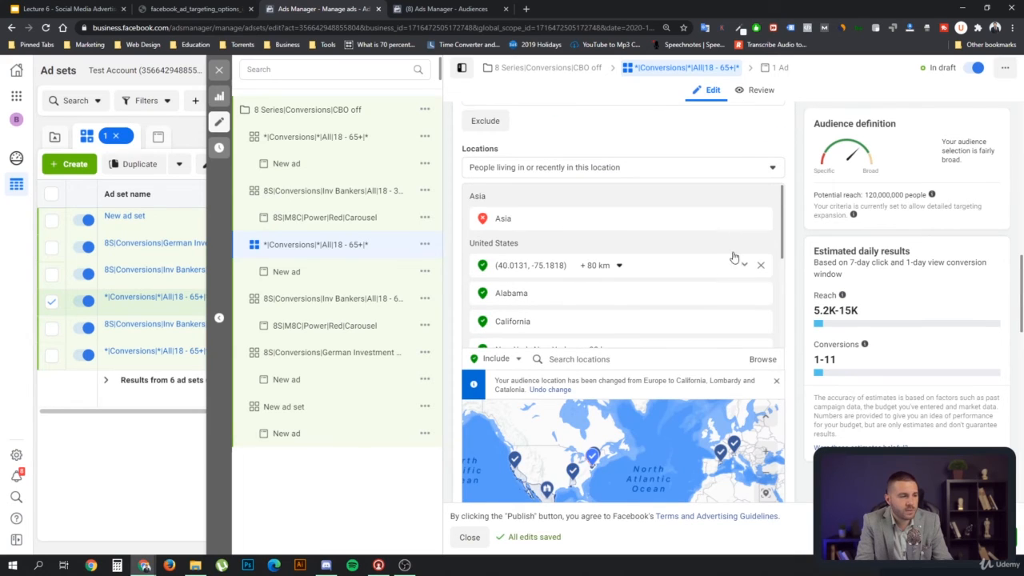
click(761, 223)
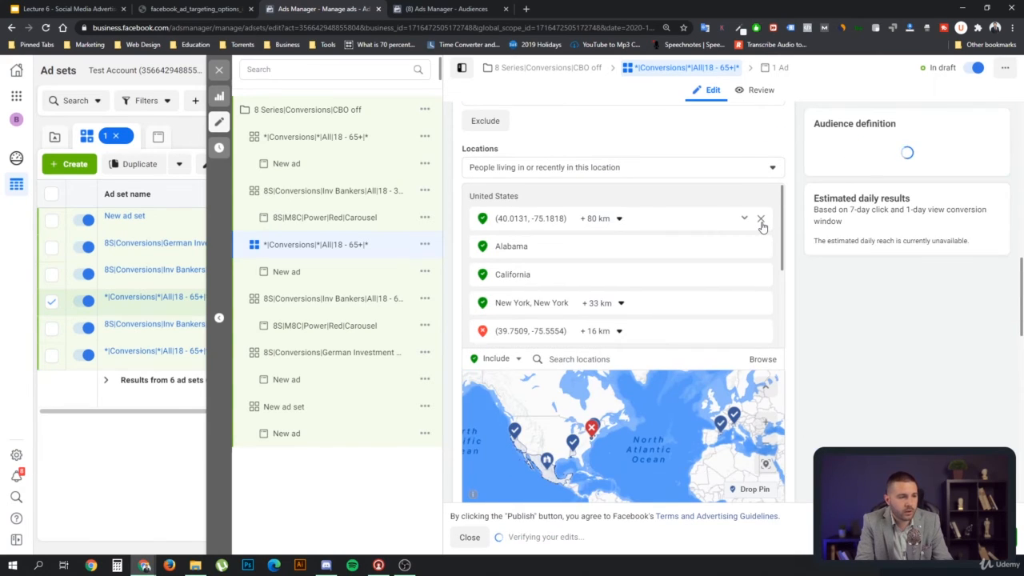
click(761, 222)
click(762, 222)
click(761, 222)
click(762, 222)
click(762, 222)
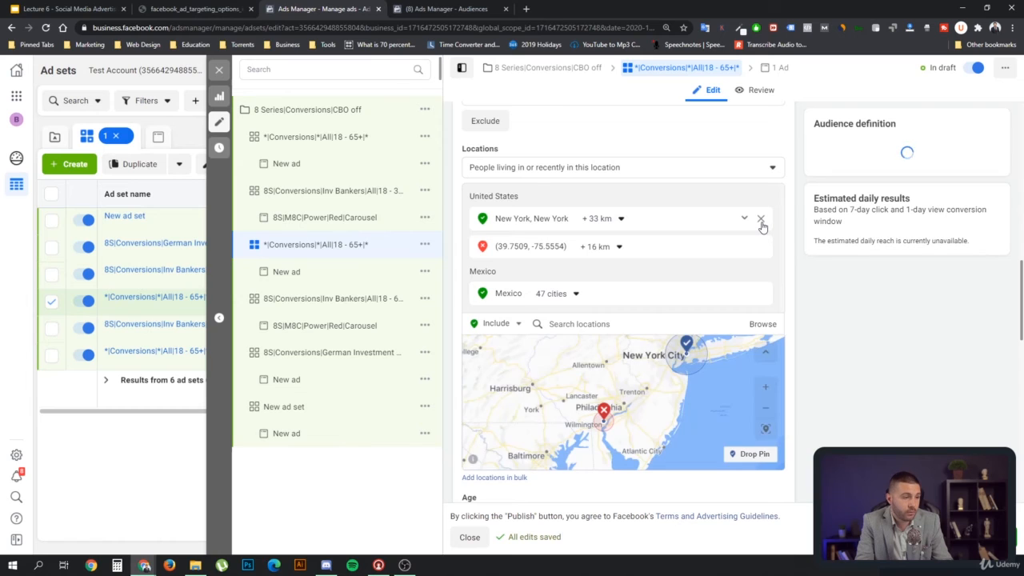
click(761, 223)
click(762, 222)
click(762, 222)
scroll(686, 236, up, 1)
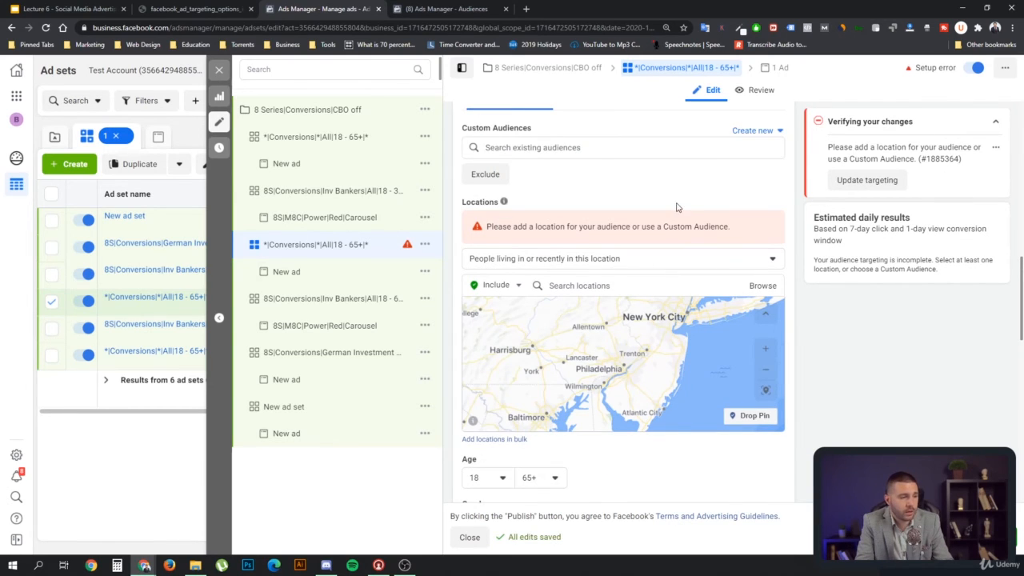
scroll(680, 209, up, 1)
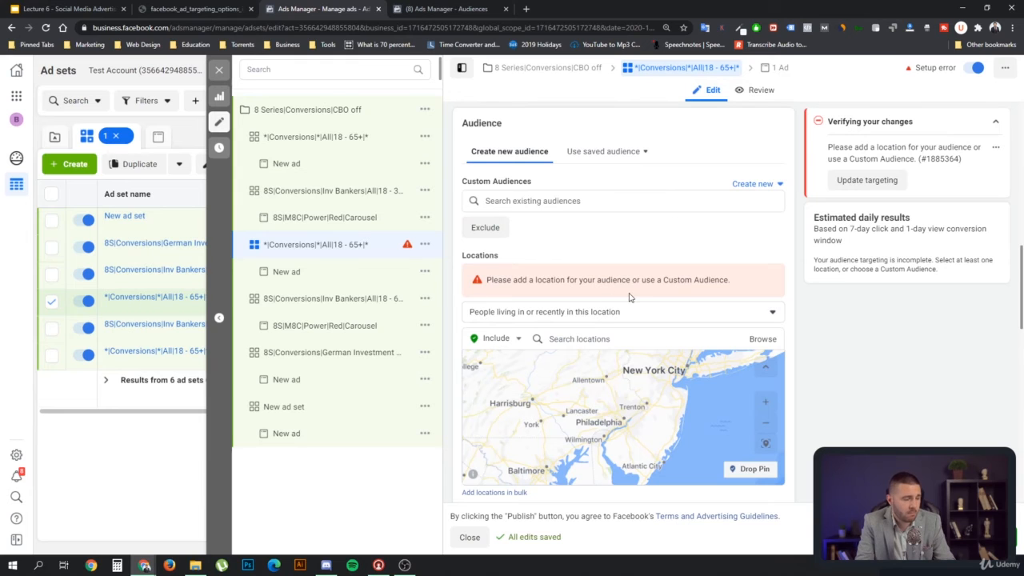
Step: Start a bulk addition of counties or regions listing Europe, Asia, North America, South America, Australia and Oceania
click(605, 340)
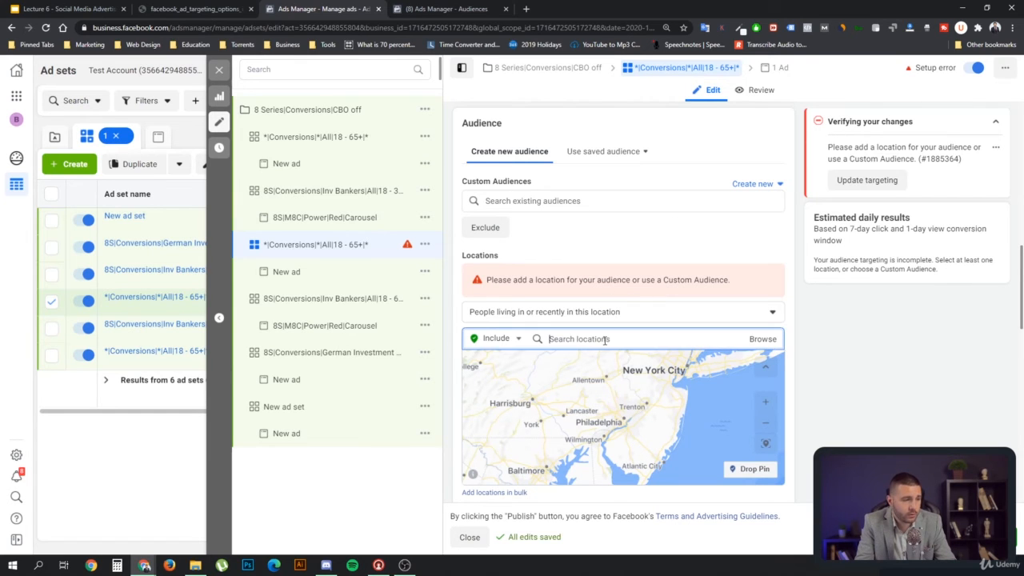
scroll(606, 339, down, 1)
click(490, 439)
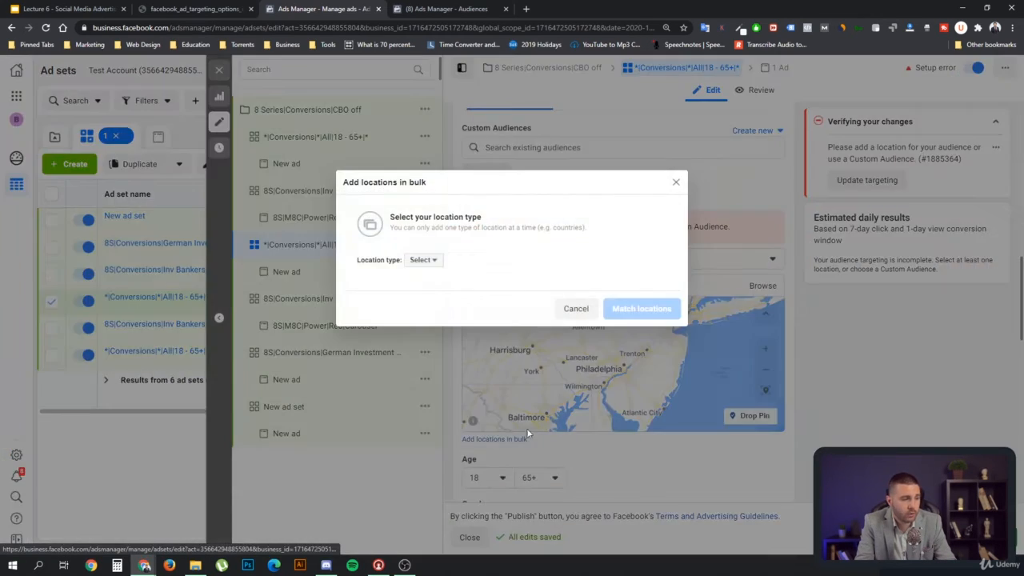
click(420, 261)
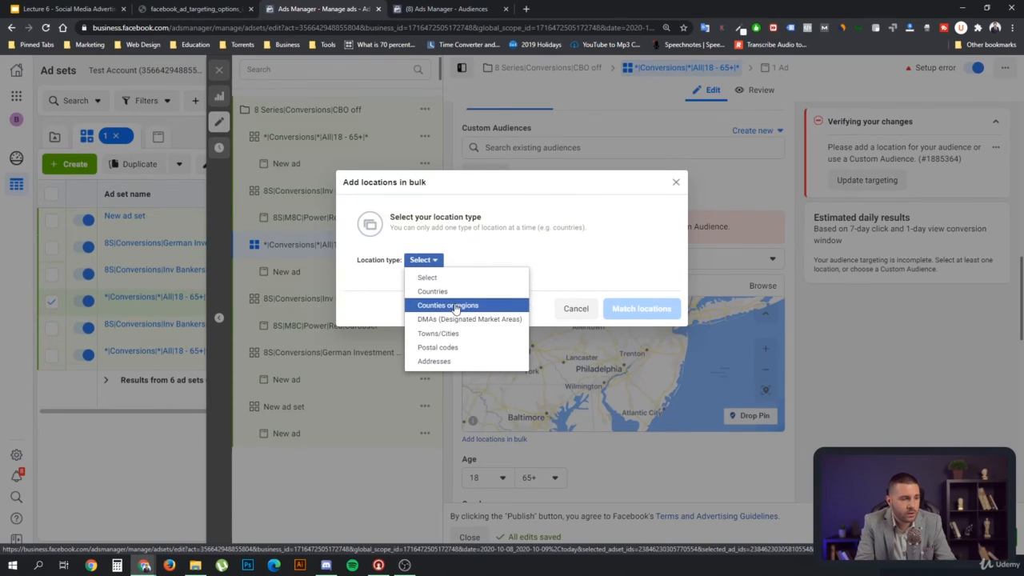
click(447, 305)
click(395, 267)
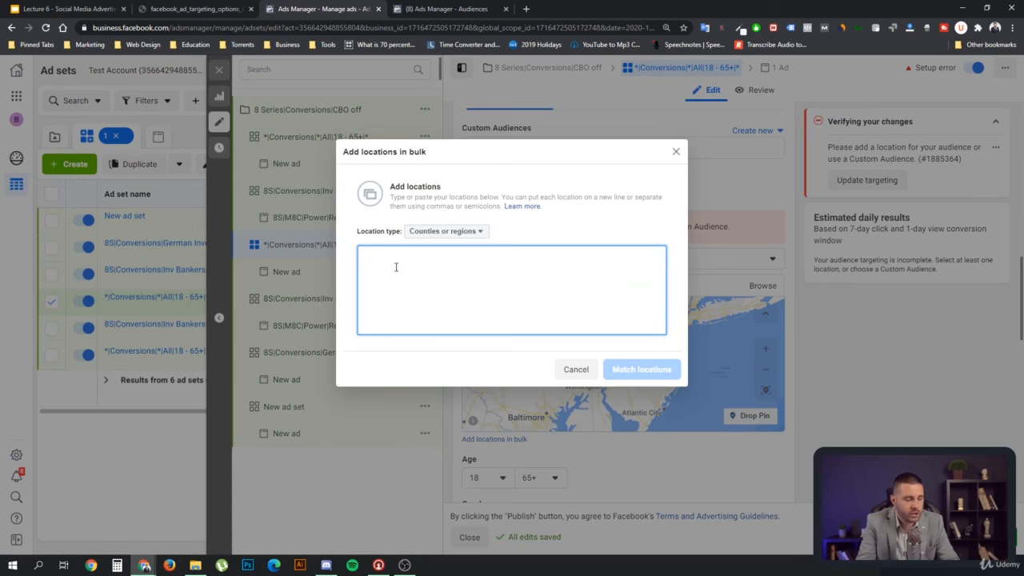
text(Euy)
key(BackSpace)
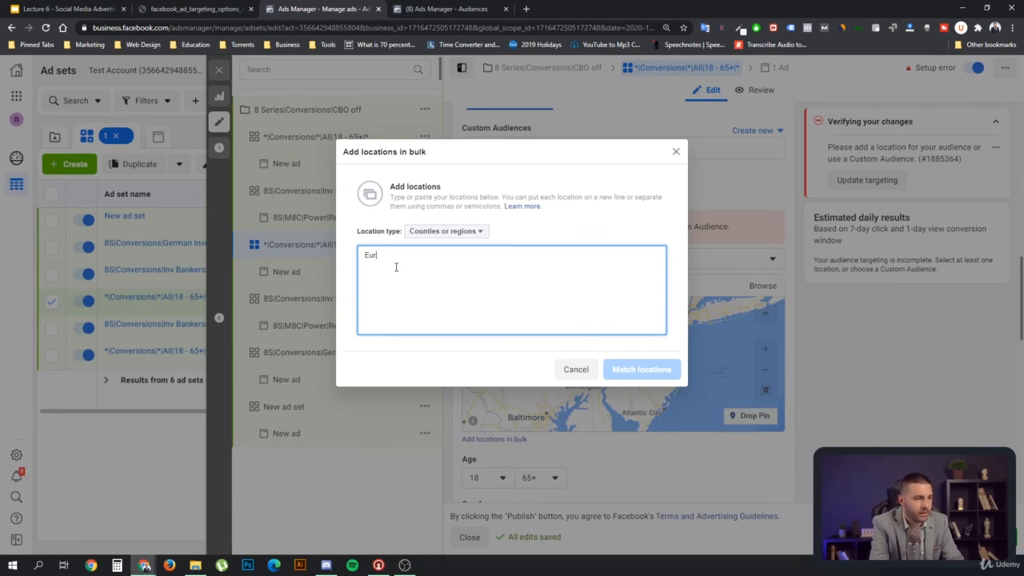
text(rope)
key(Return)
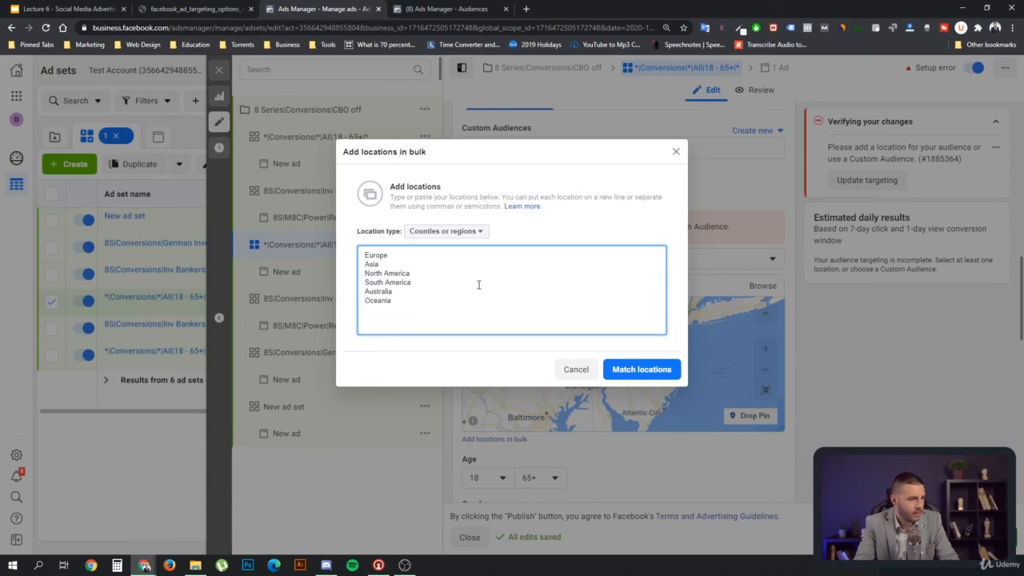
Step: Match the listed continents, check the unmatched entries at the end, and cancel the bulk addition
click(641, 372)
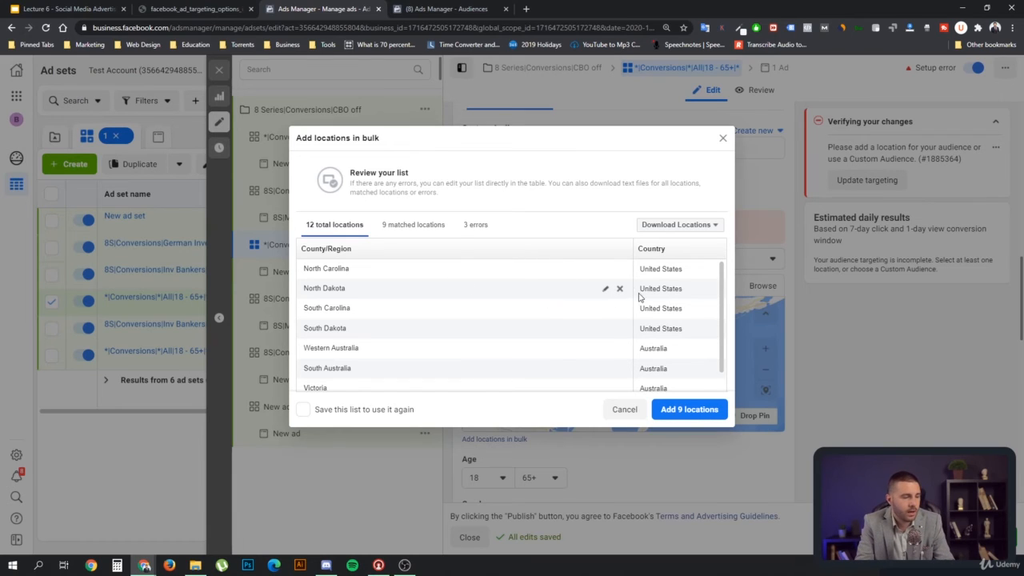
scroll(544, 317, down, 3)
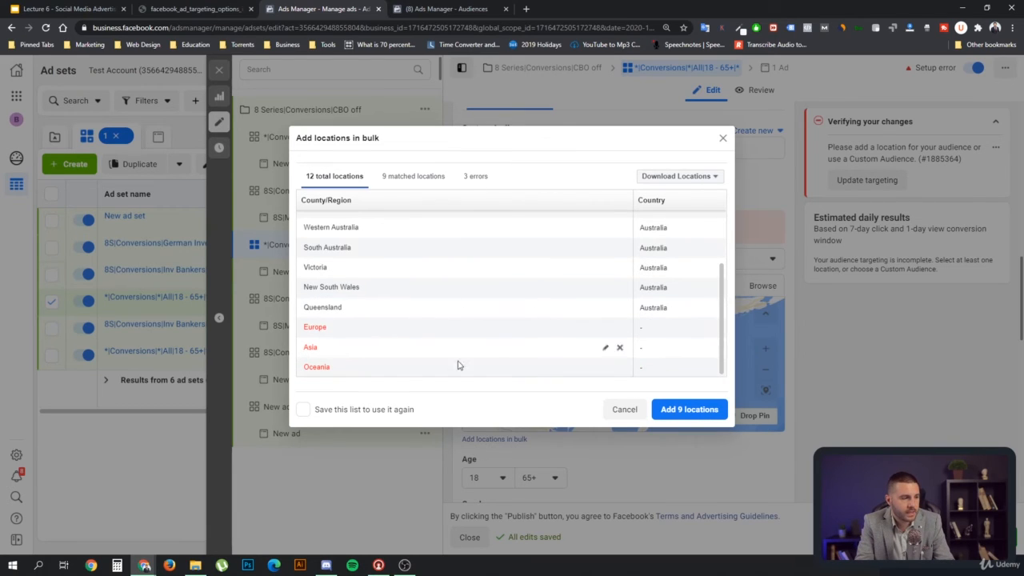
click(623, 411)
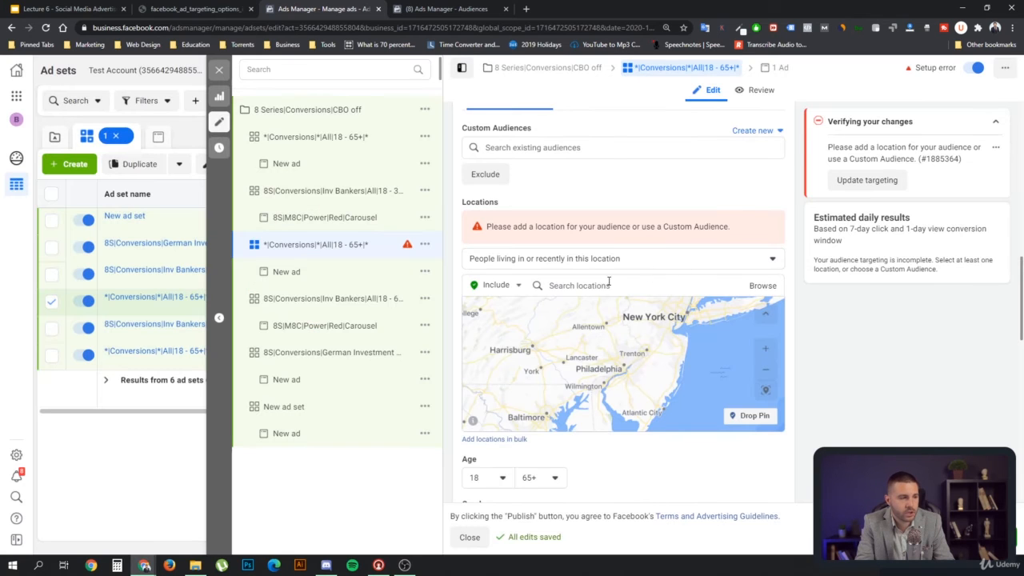
Step: Include the Europe region in the ad set's locations and check its potential reach
click(611, 285)
text(europe)
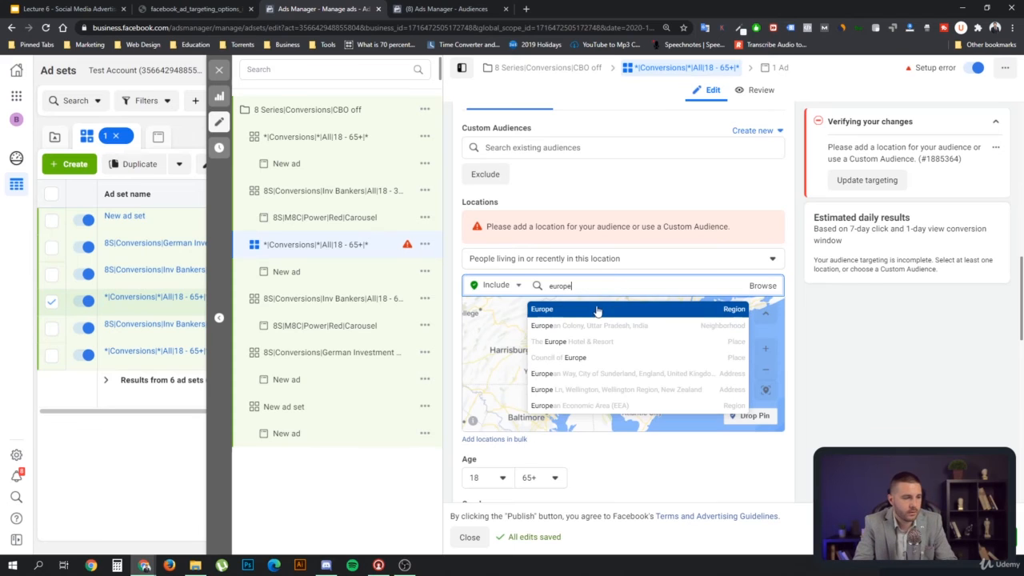
click(596, 312)
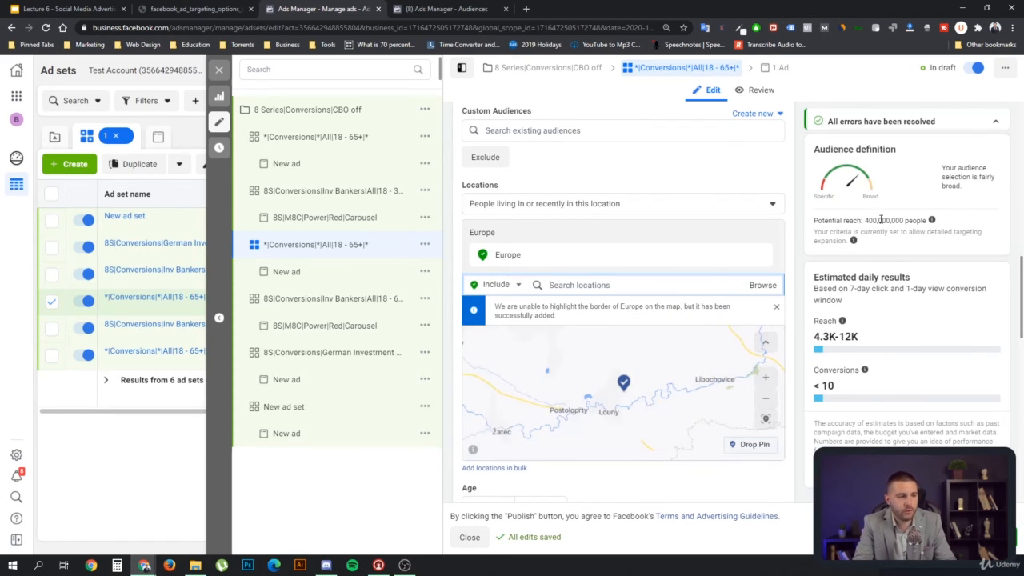
drag(865, 220, 909, 222)
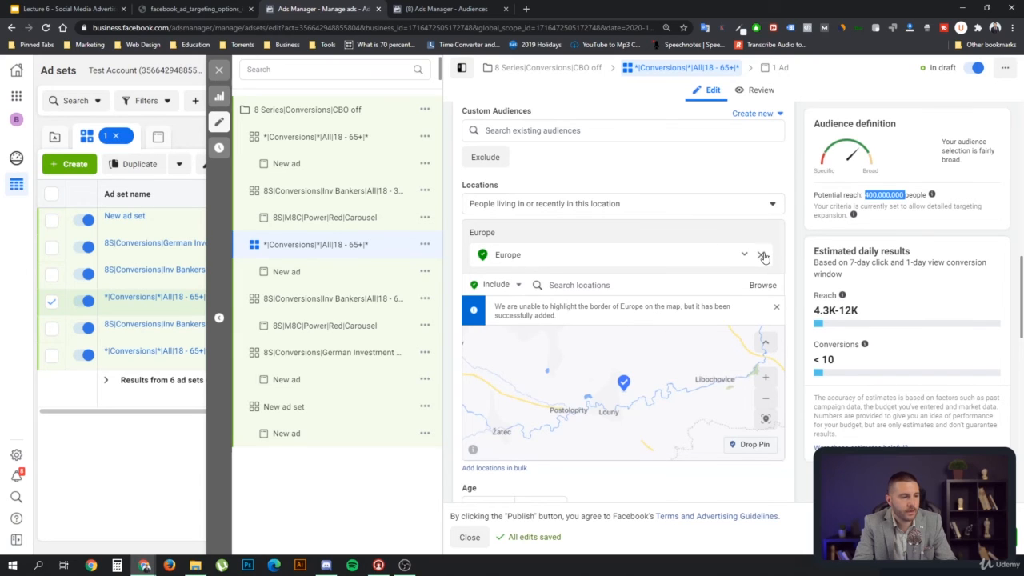
Step: Replace Europe with the North America region in the ad set's locations and check the potential reach
click(762, 255)
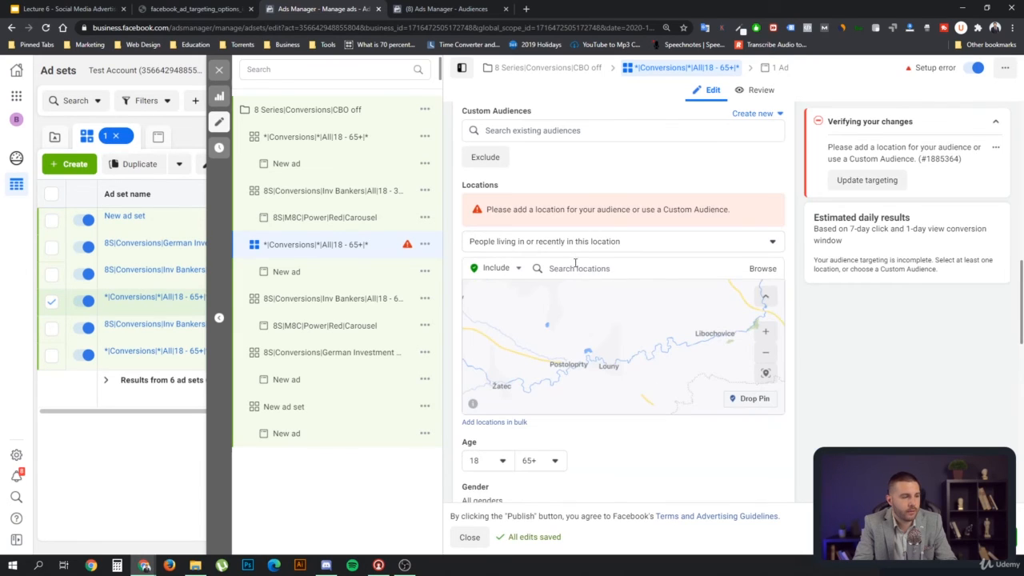
click(576, 268)
text(north america)
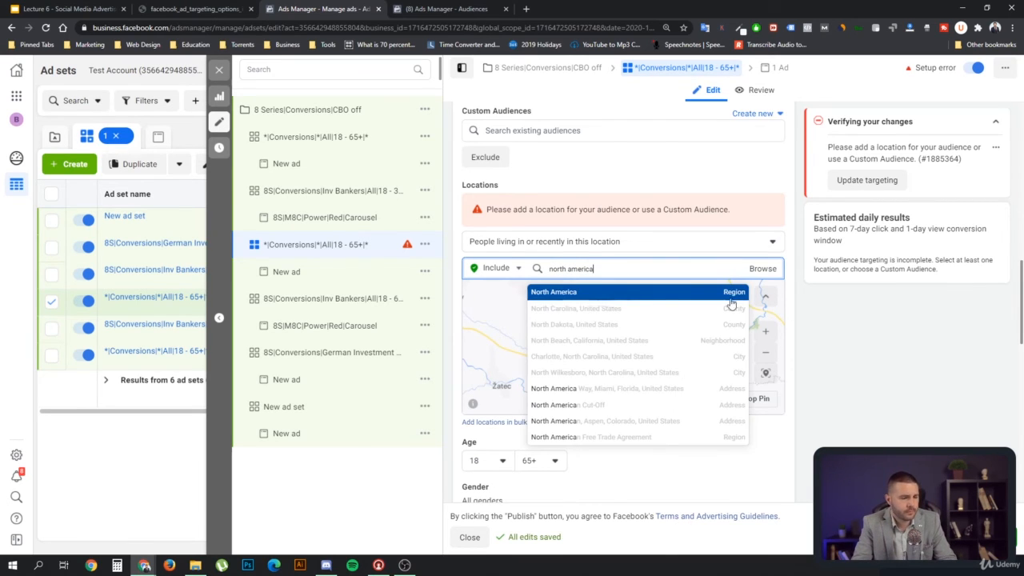
click(730, 301)
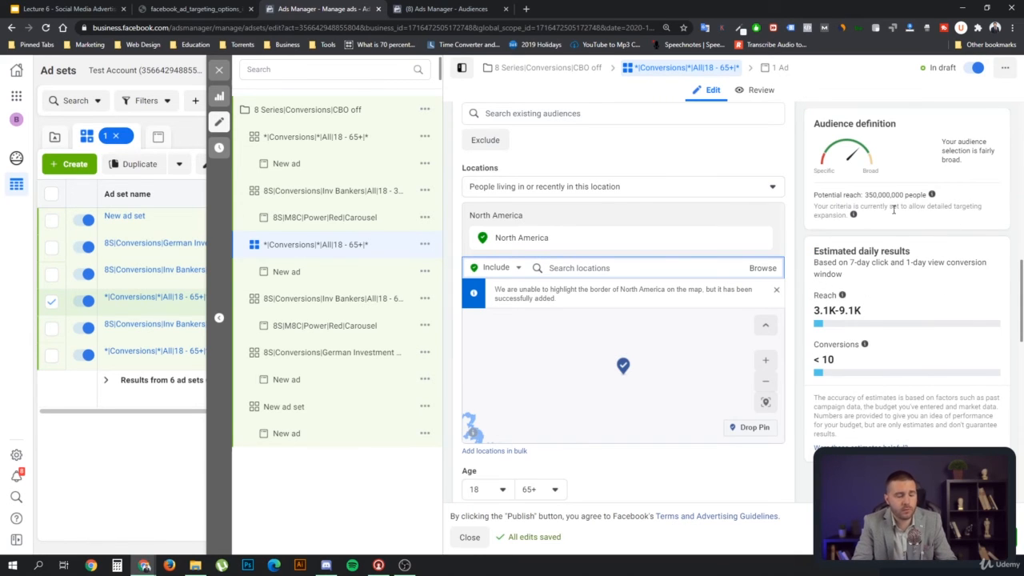
mouse_move(853, 216)
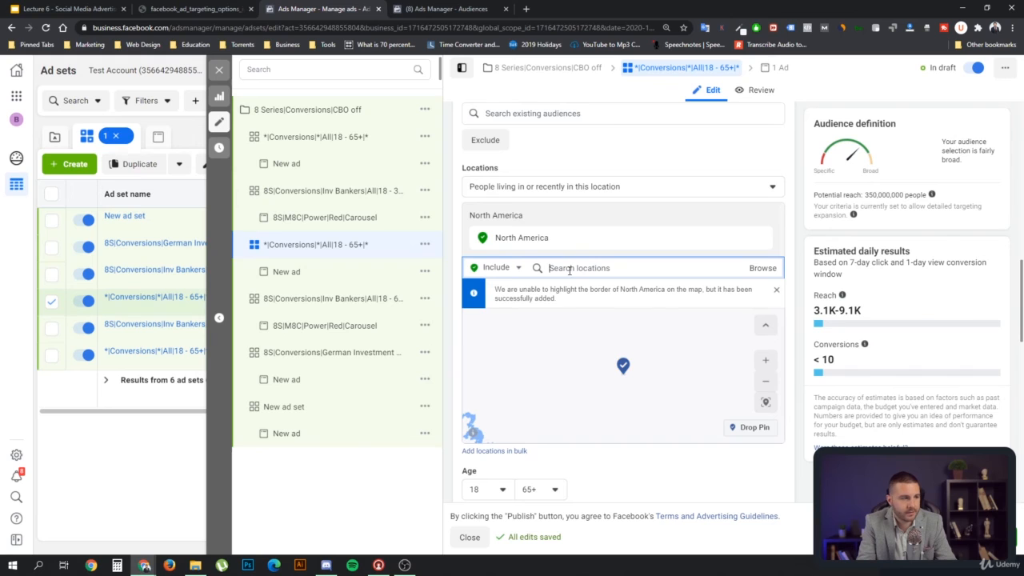
Step: Add the Europe region to the included locations alongside North America
text(Euro)
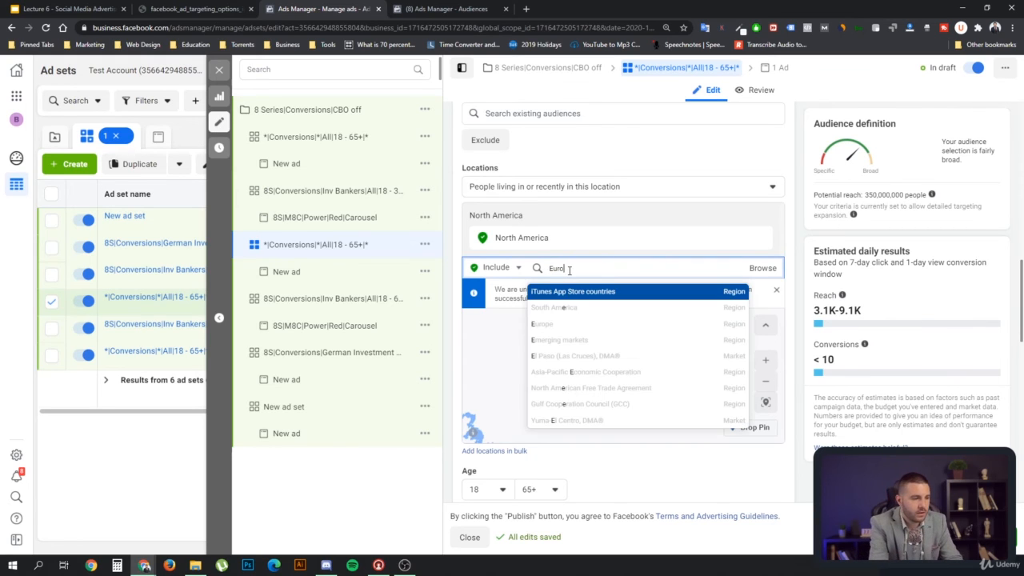
text(pe)
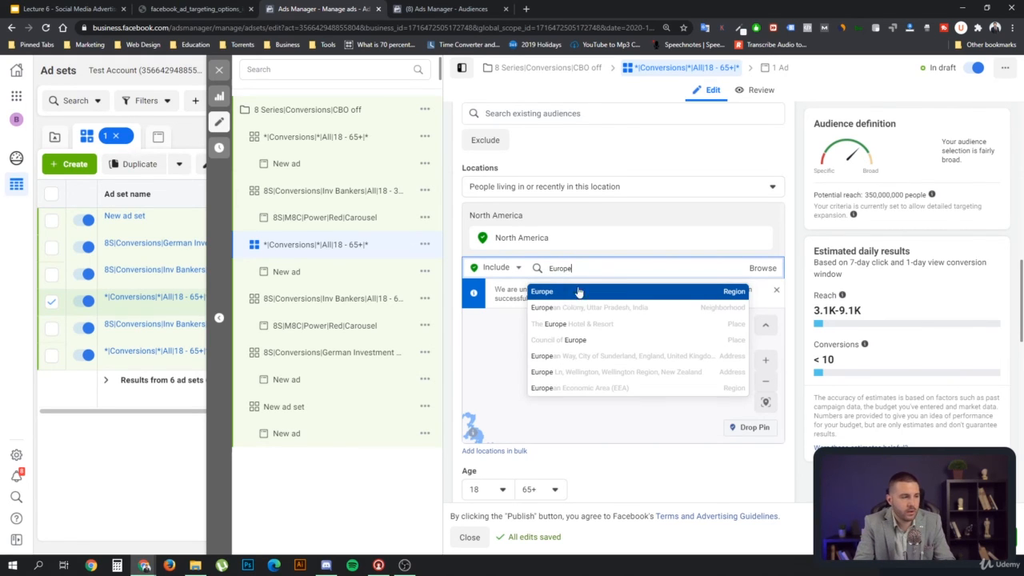
click(577, 292)
scroll(911, 205, up, 1)
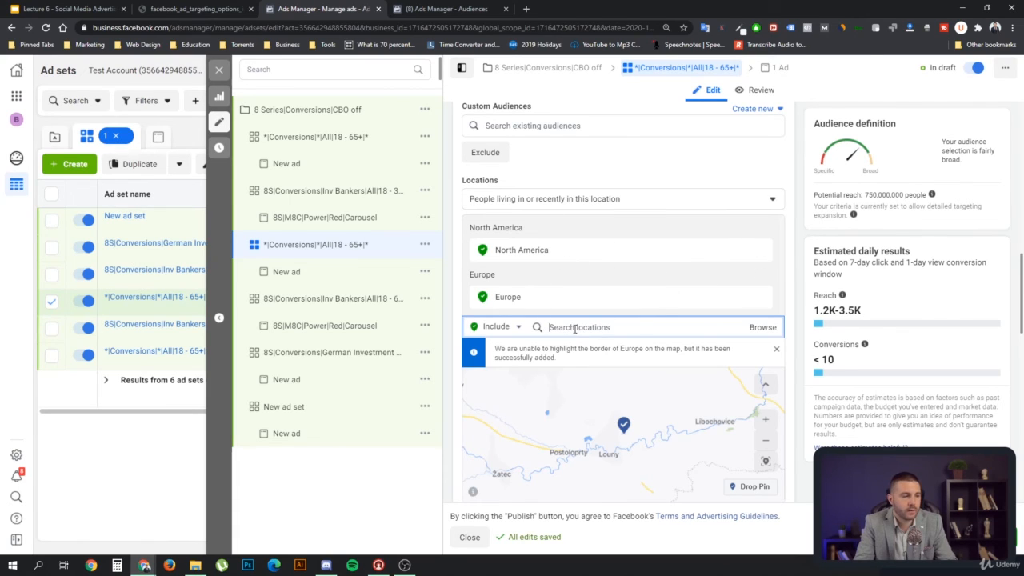
Step: Add the country Canada to the included locations
text(Cana)
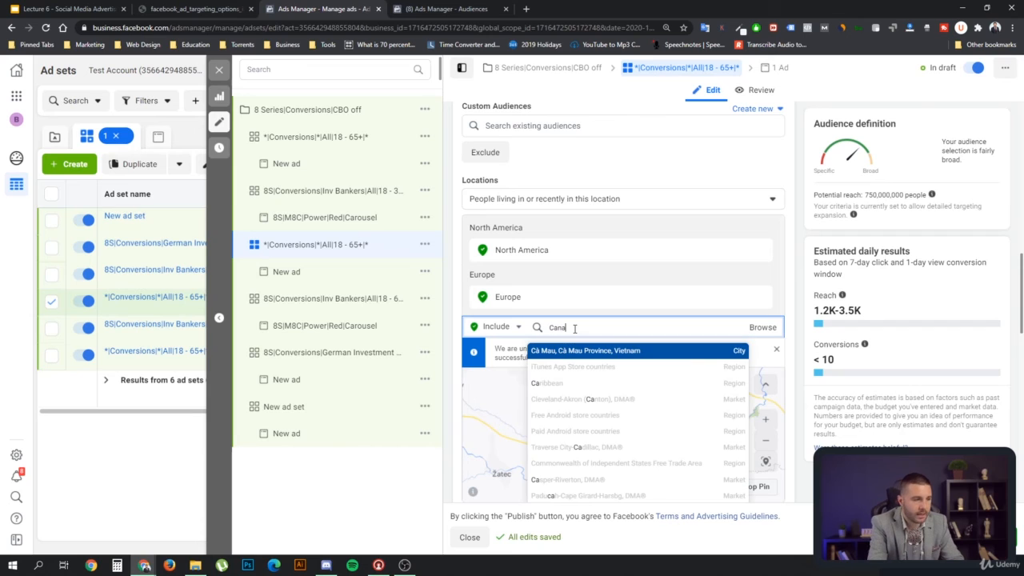
text(da)
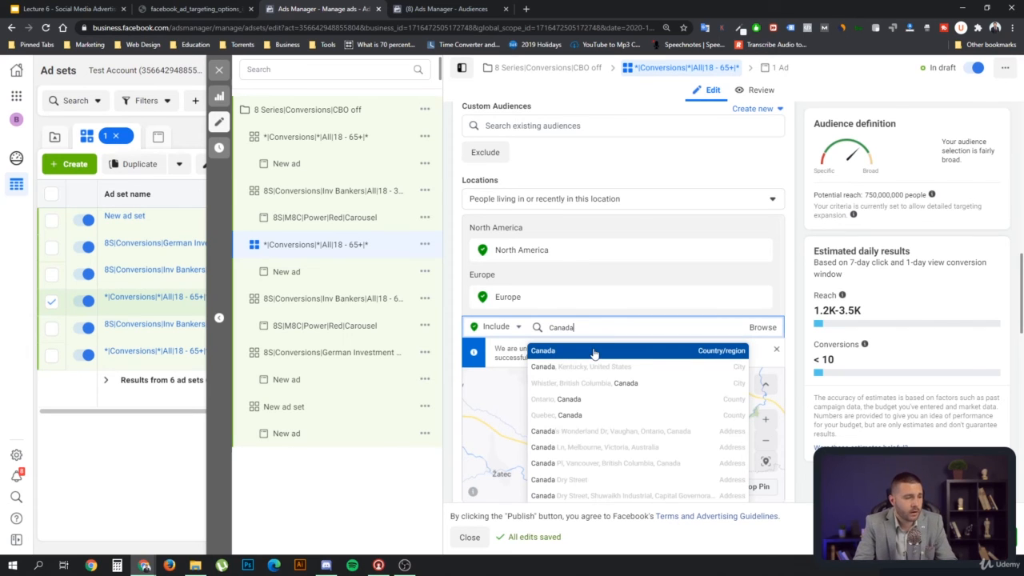
click(594, 353)
Step: Review the updated location list and change Canada to an excluded location
scroll(608, 248, down, 1)
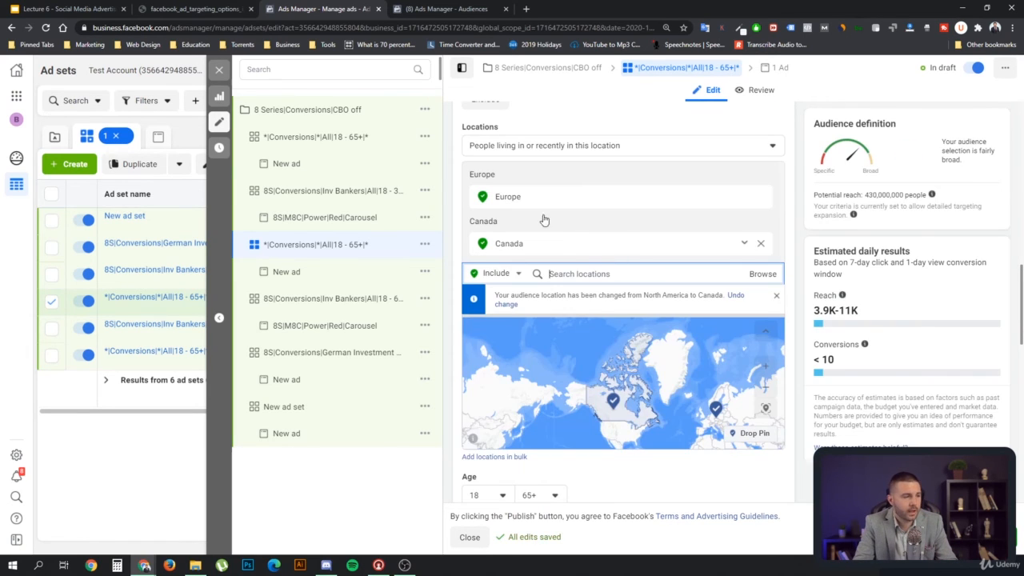
scroll(560, 228, up, 2)
scroll(593, 320, down, 1)
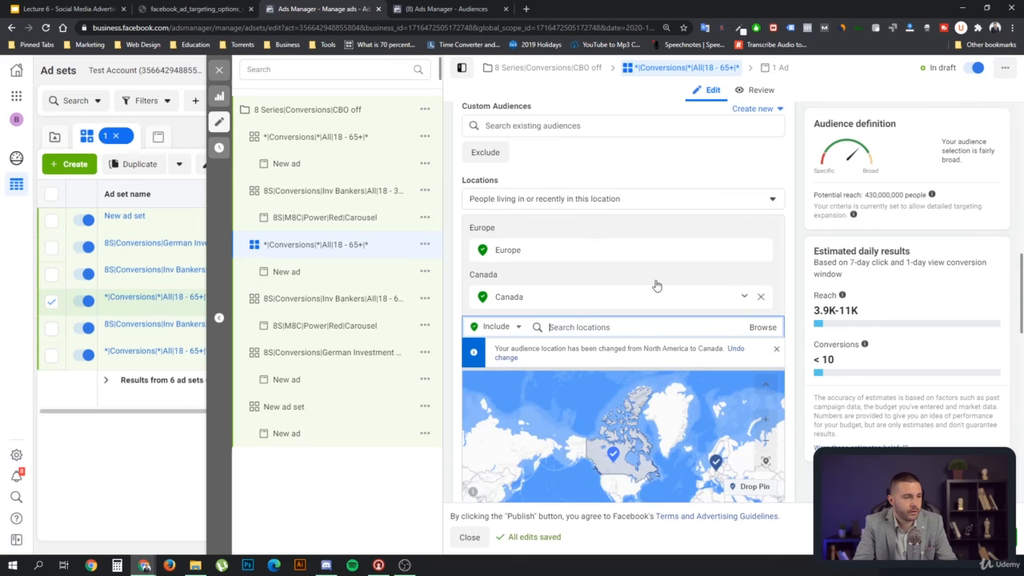
scroll(656, 286, down, 2)
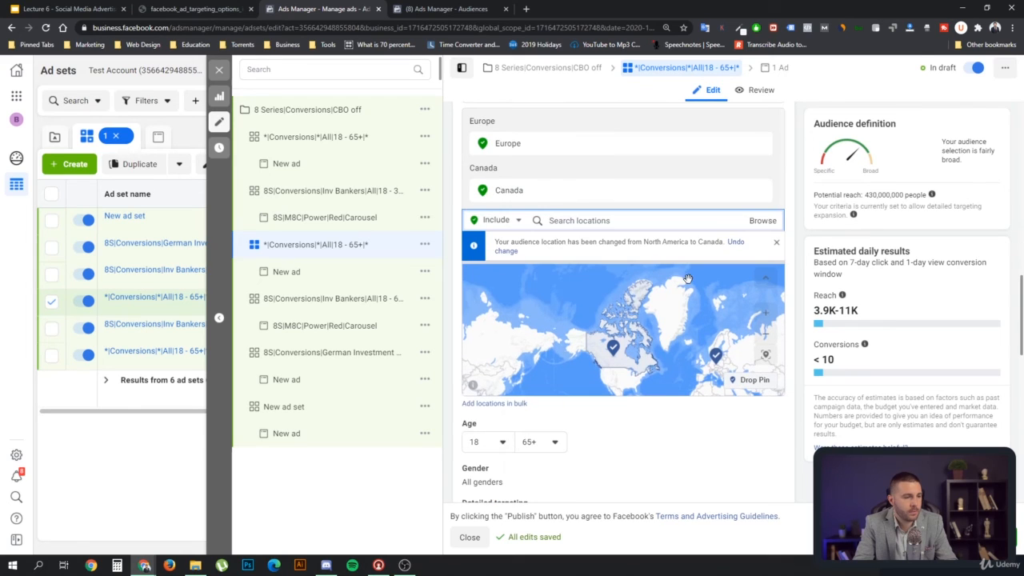
click(745, 191)
click(715, 203)
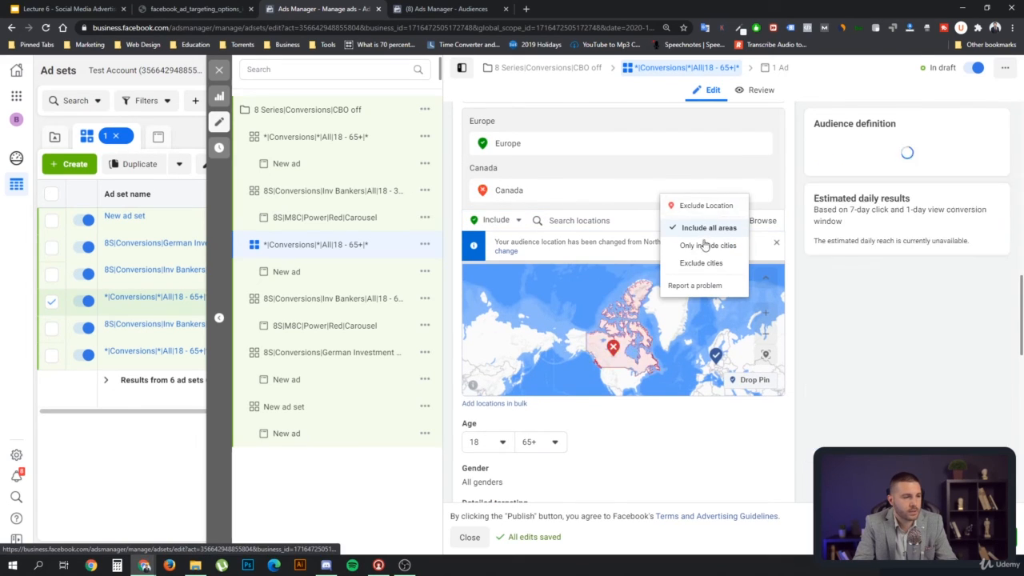
Step: Add the North America region to the included locations alongside Europe
click(599, 222)
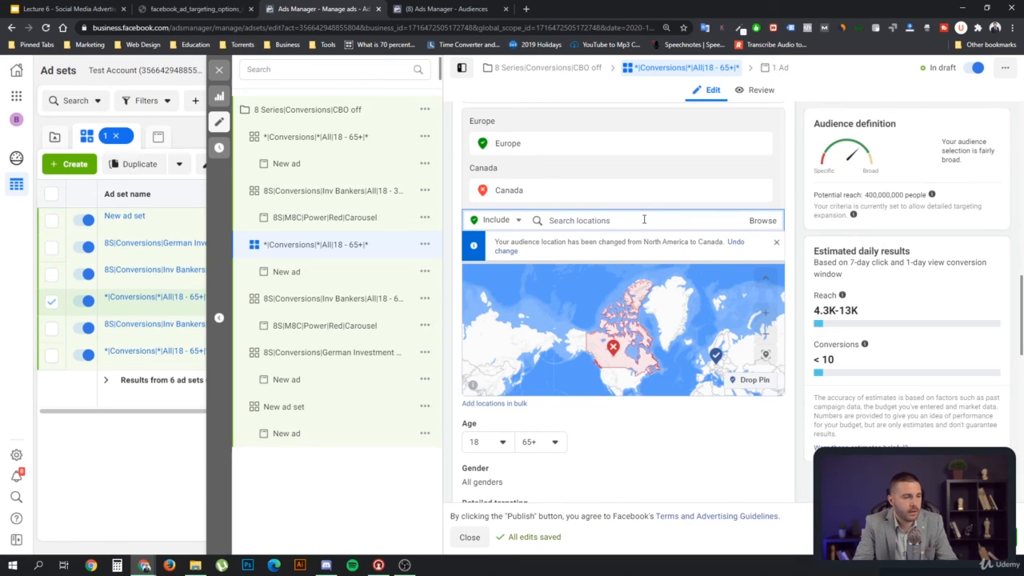
text(North A)
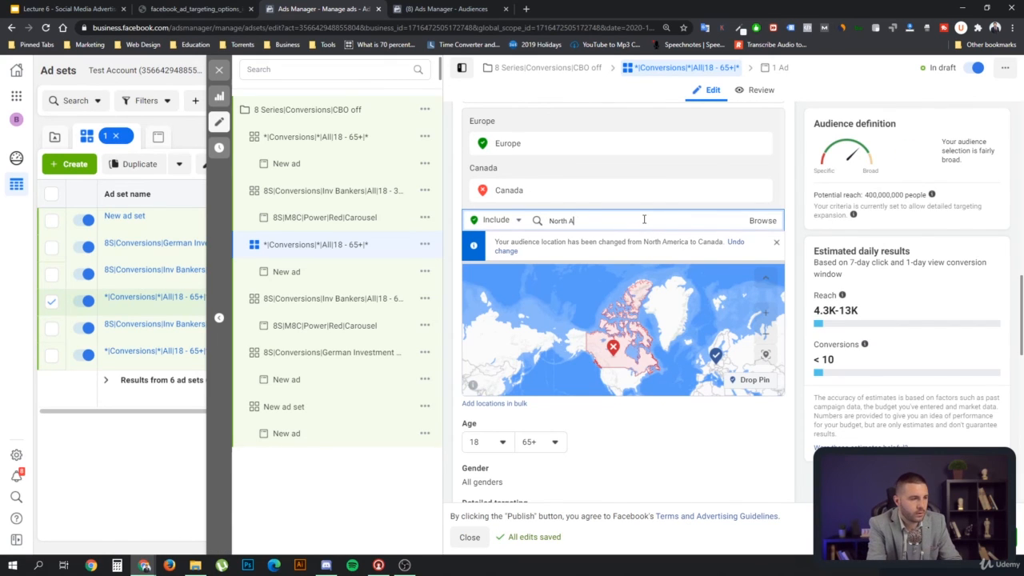
text(merica)
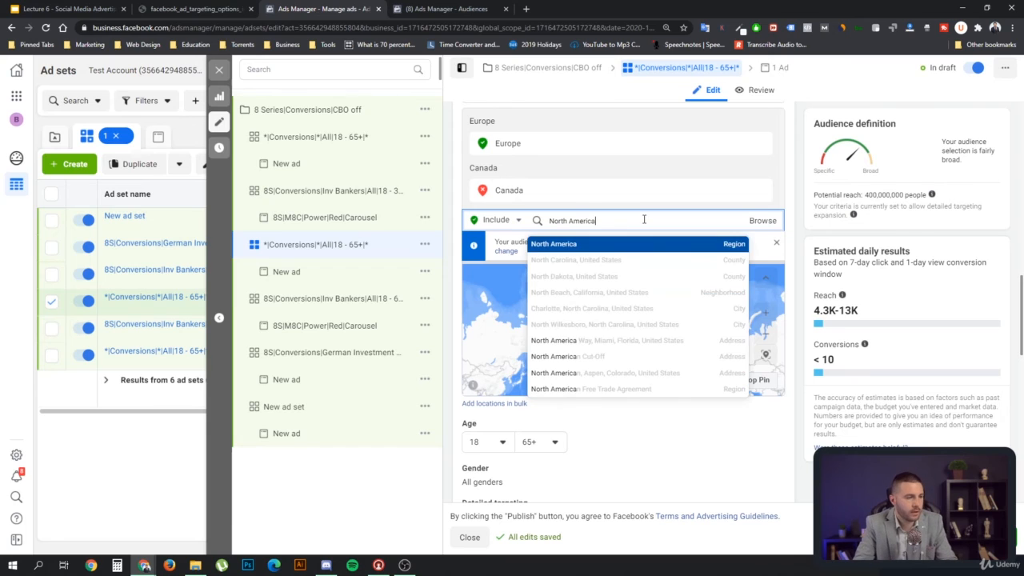
click(602, 244)
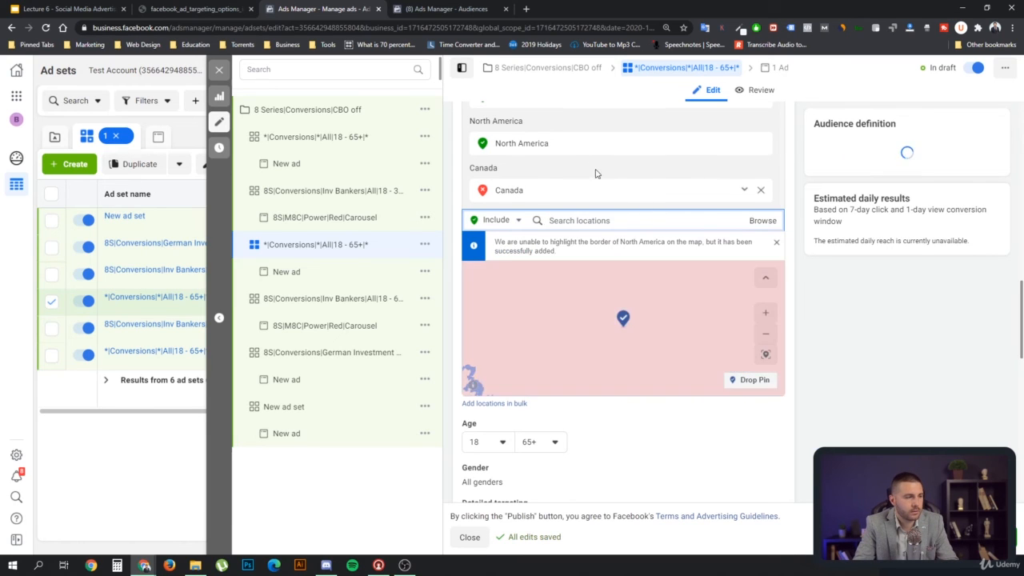
Step: Examine the locations map for the included North America and Europe areas and the excluded Canada area
scroll(597, 173, up, 2)
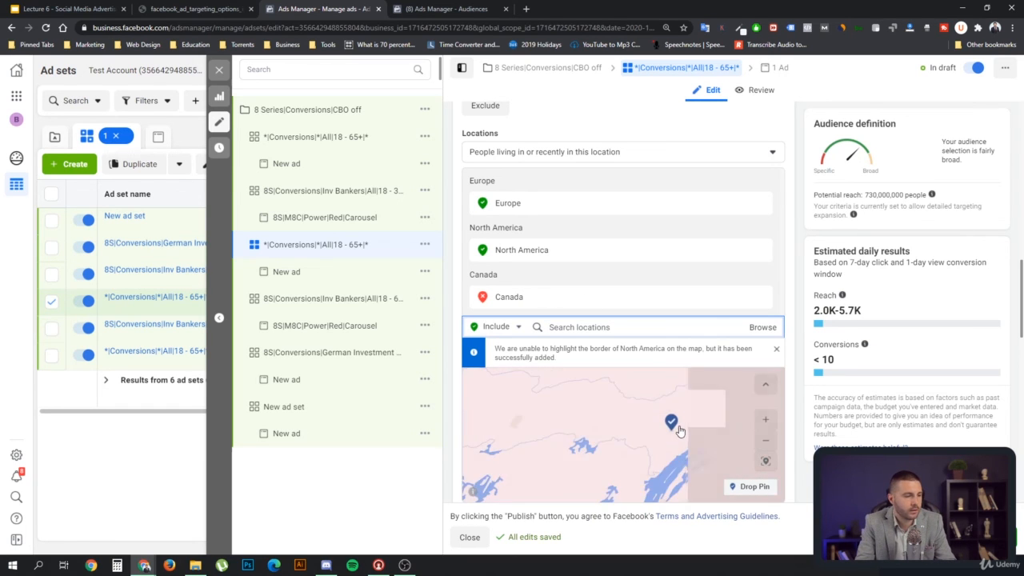
scroll(701, 420, down, 2)
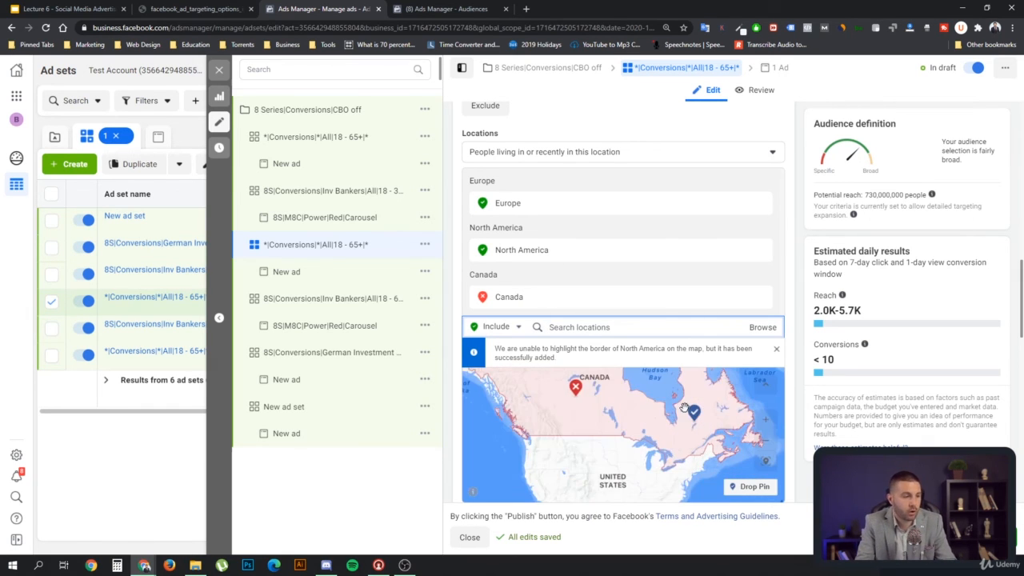
scroll(685, 407, down, 1)
drag(654, 466, 565, 456)
scroll(649, 262, down, 2)
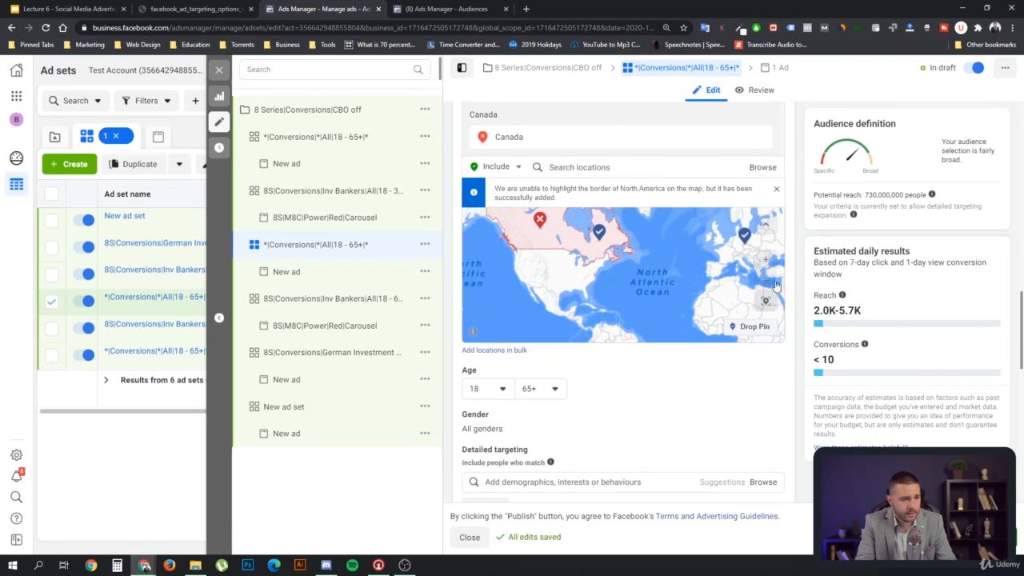
click(770, 229)
click(769, 223)
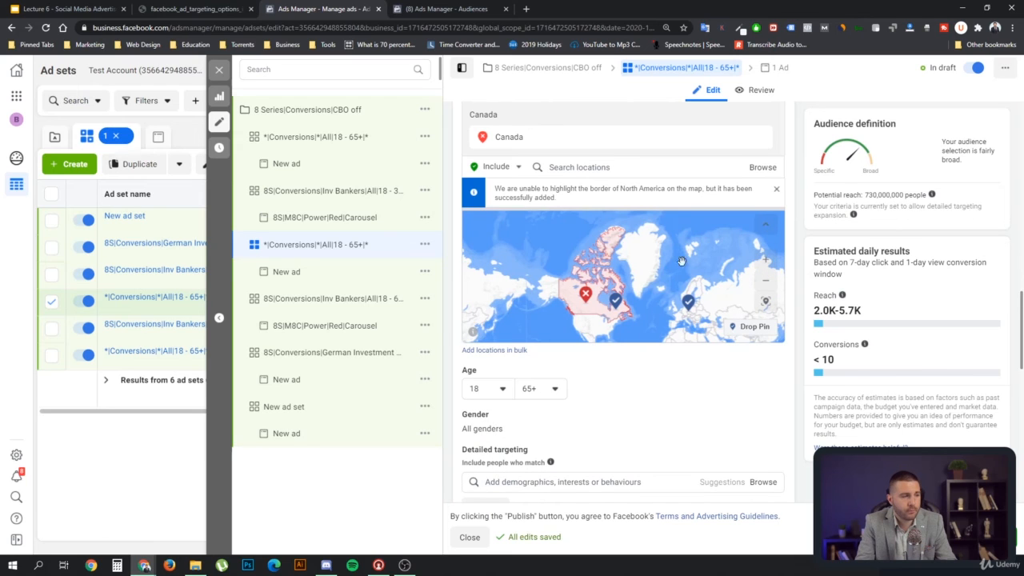
Step: Review the bulk location types and the entry format for Countries, and close without adding any locations
click(498, 353)
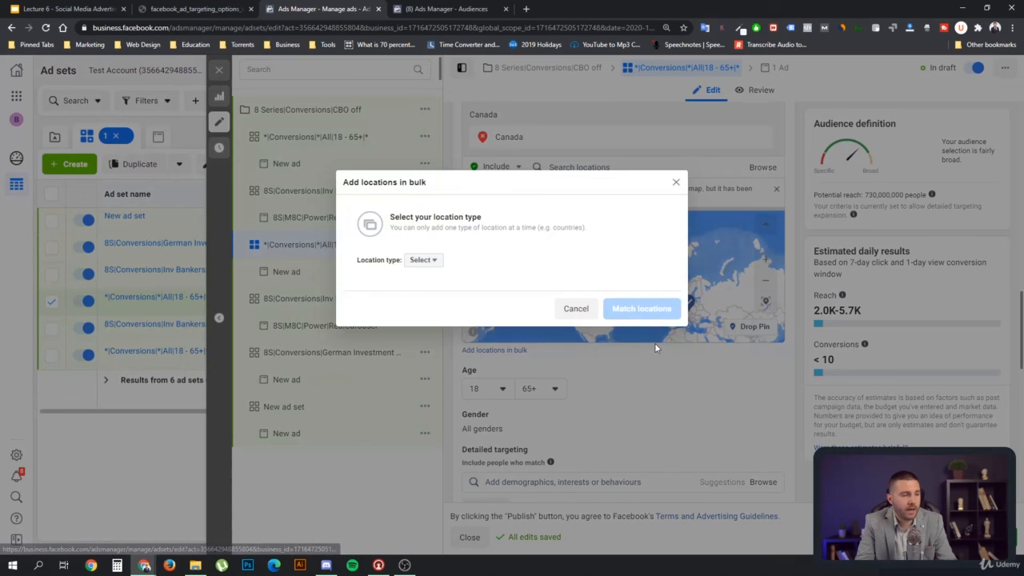
click(424, 260)
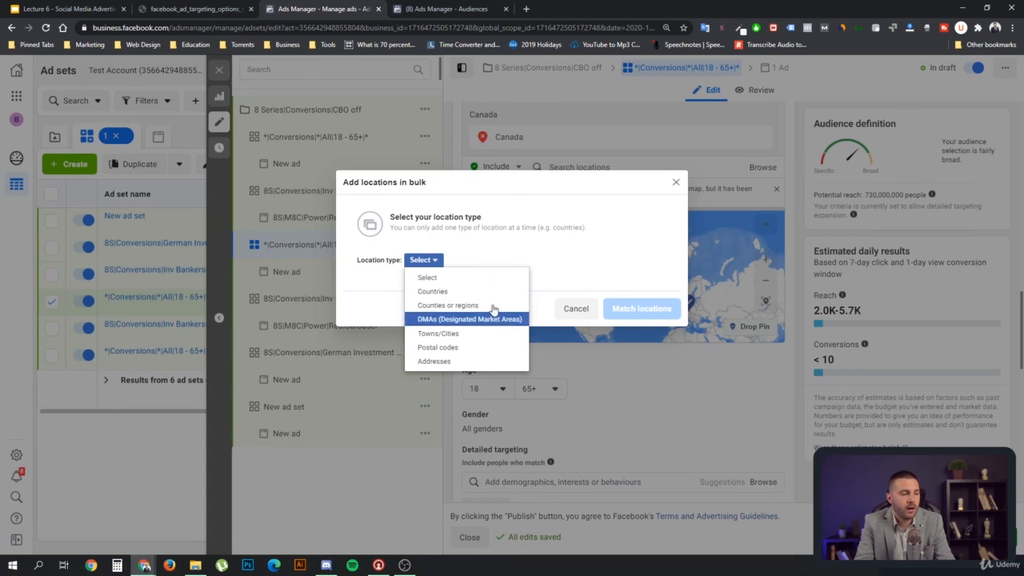
click(463, 293)
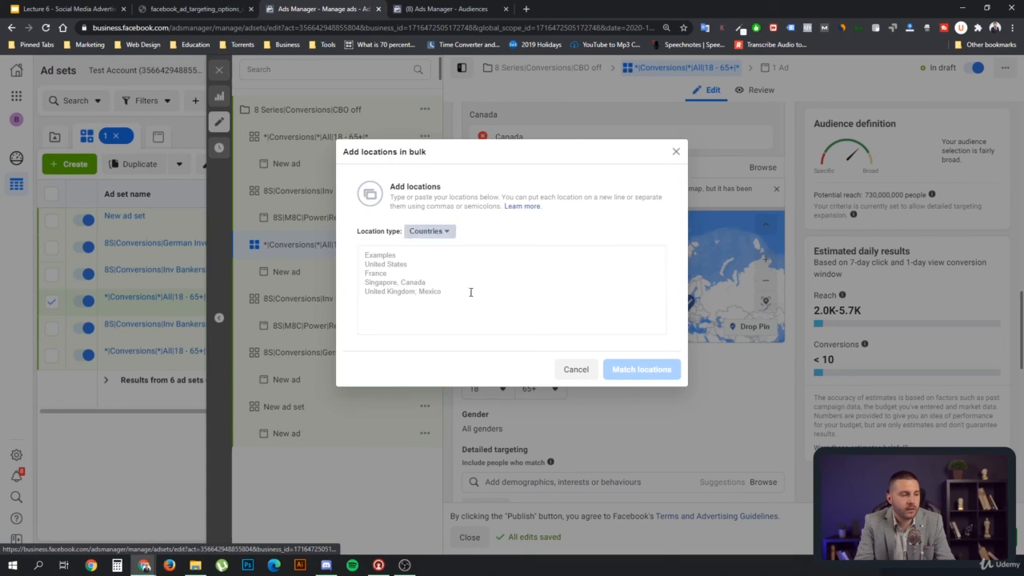
click(535, 330)
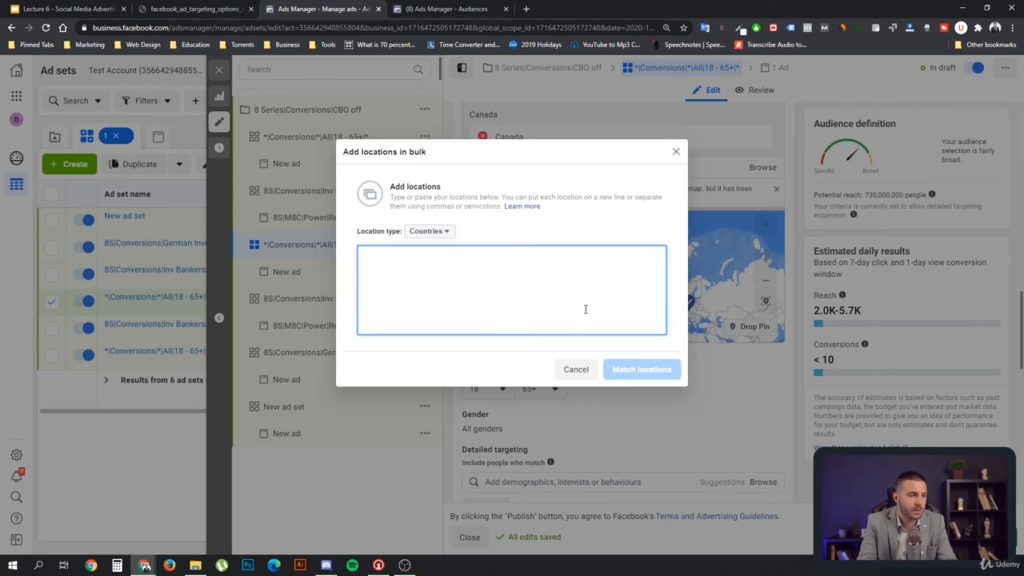
click(575, 369)
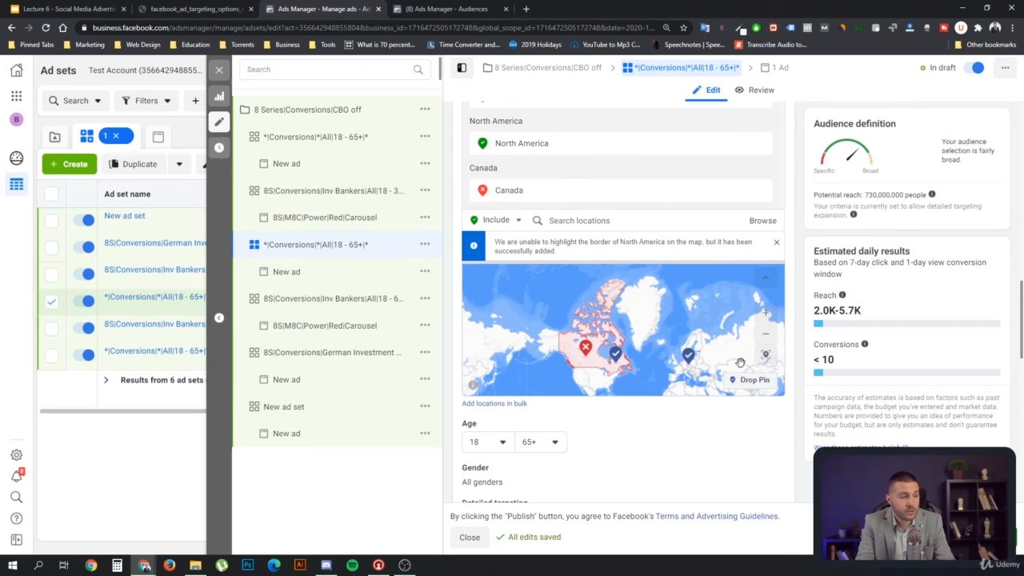
scroll(740, 360, up, 2)
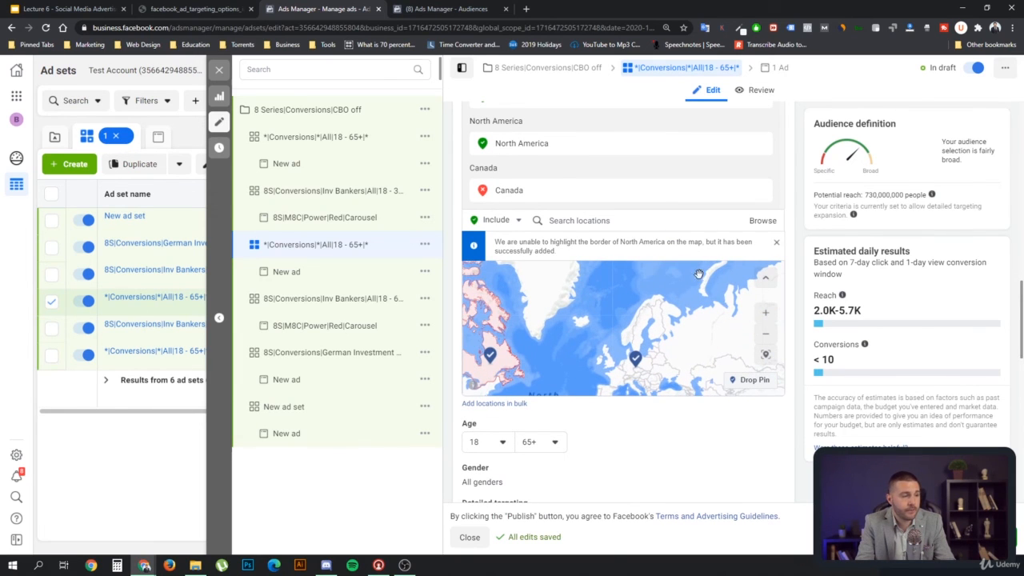
scroll(703, 284, up, 2)
scroll(704, 285, down, 4)
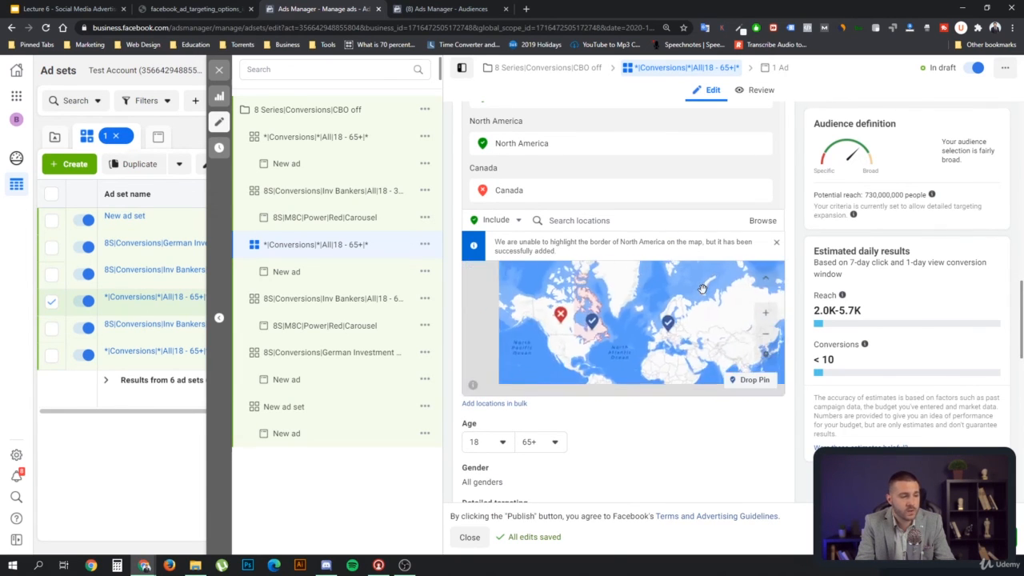